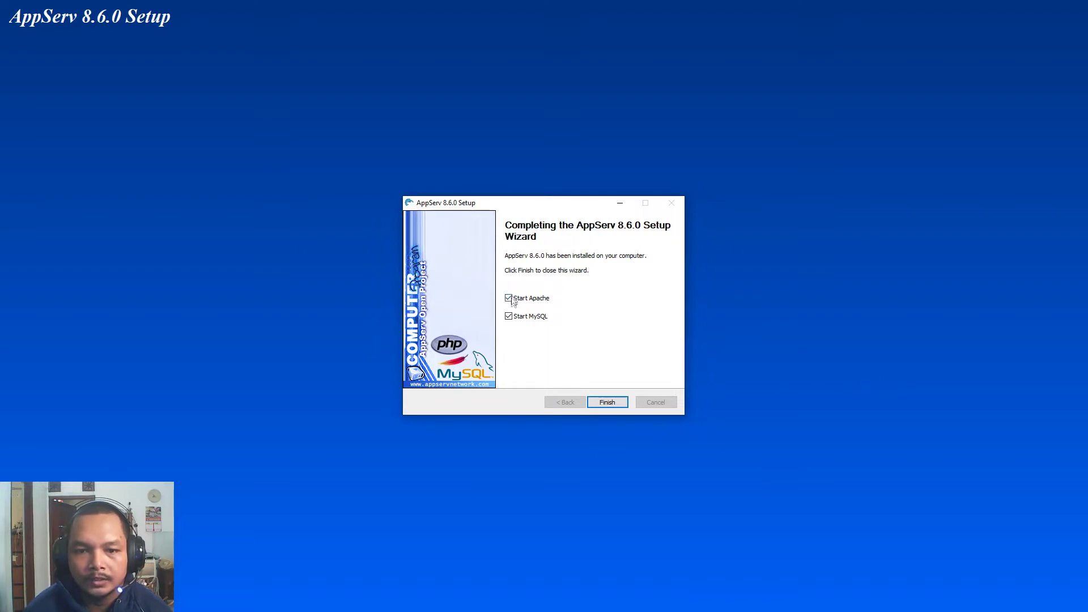
# Finish the AppServ 8.6.0 setup with Start Apache and Start MySQL left checked.
pyautogui.click(608, 402)
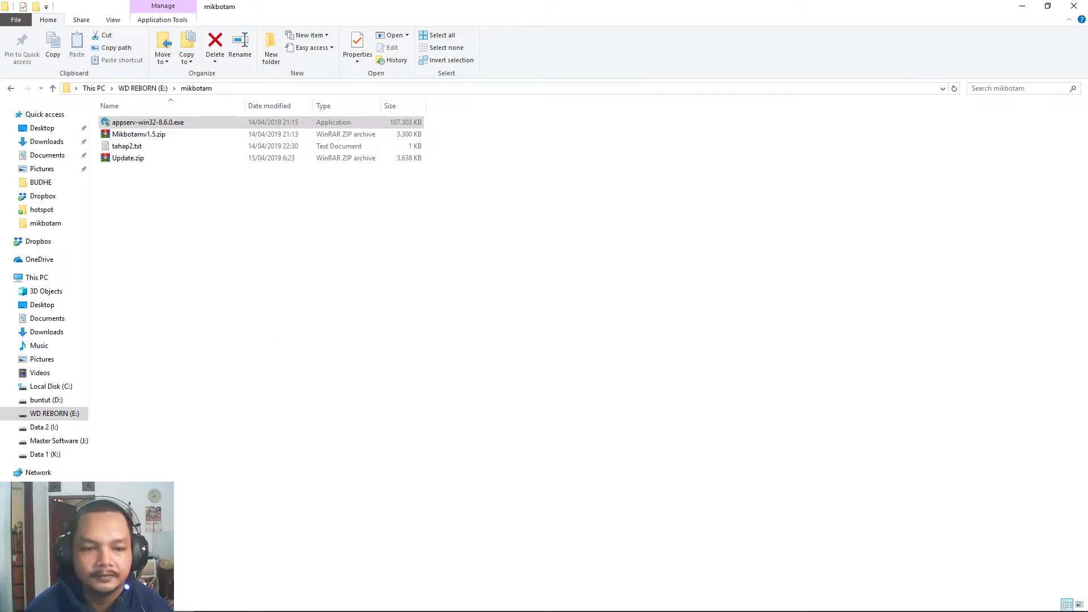
# Load the localhost AppServ start page in a new Firefox tab.
pyautogui.click(242, 605)
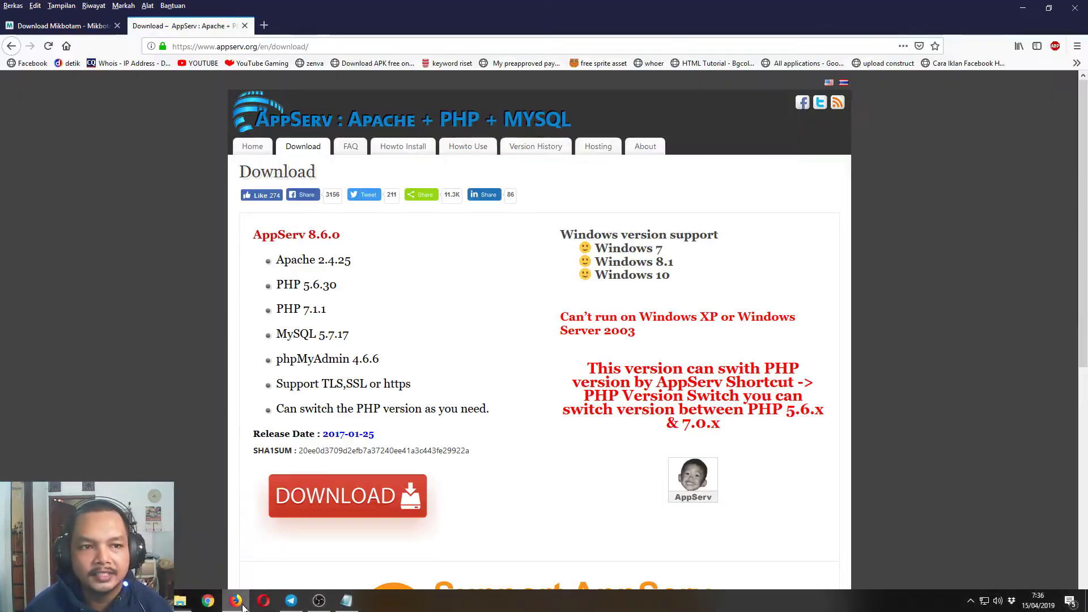
pyautogui.click(266, 28)
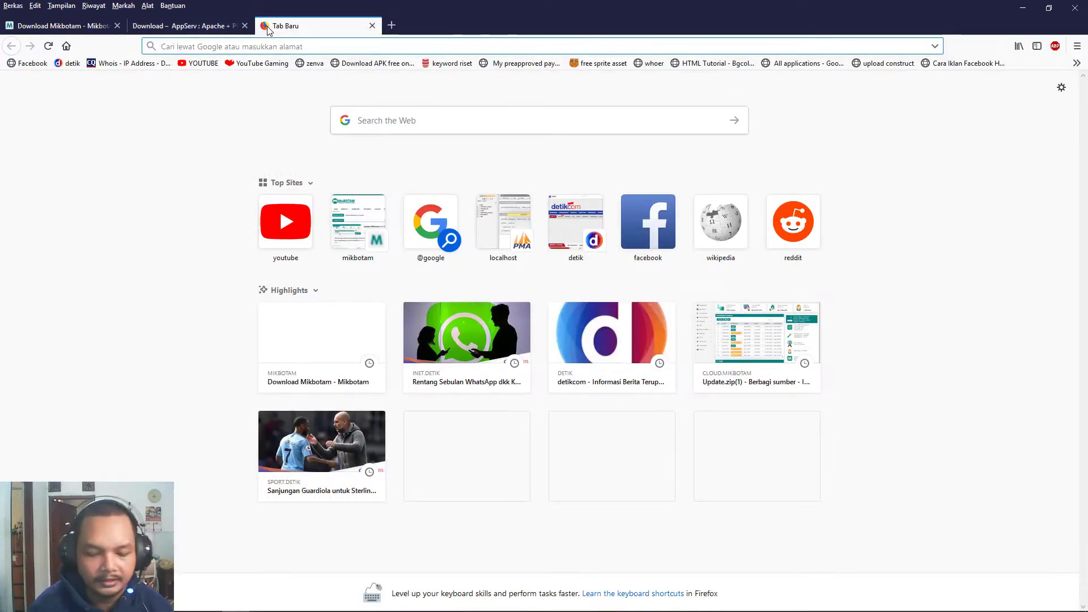
pyautogui.write('localhost')
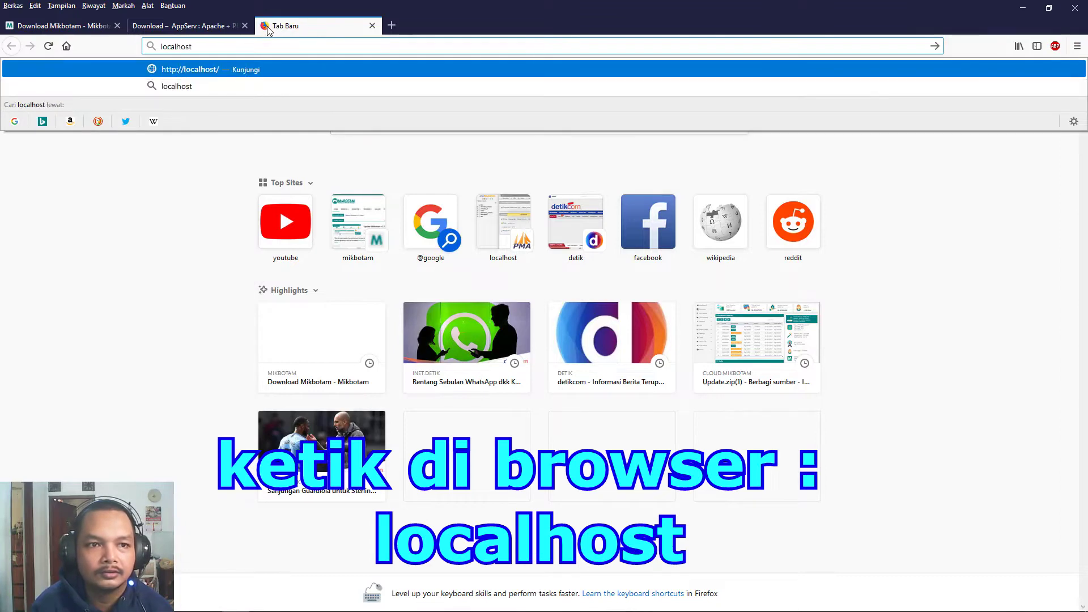
pyautogui.press('Return')
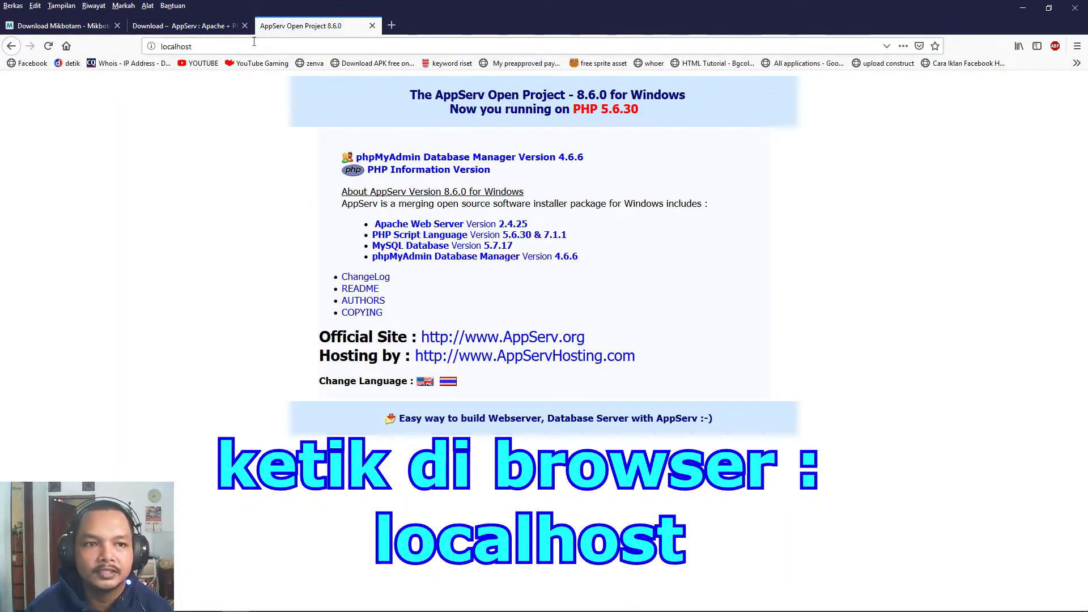
# Go to localhost/phpmyadmin to reach the phpMyAdmin login page.
pyautogui.click(205, 48)
pyautogui.click(206, 48)
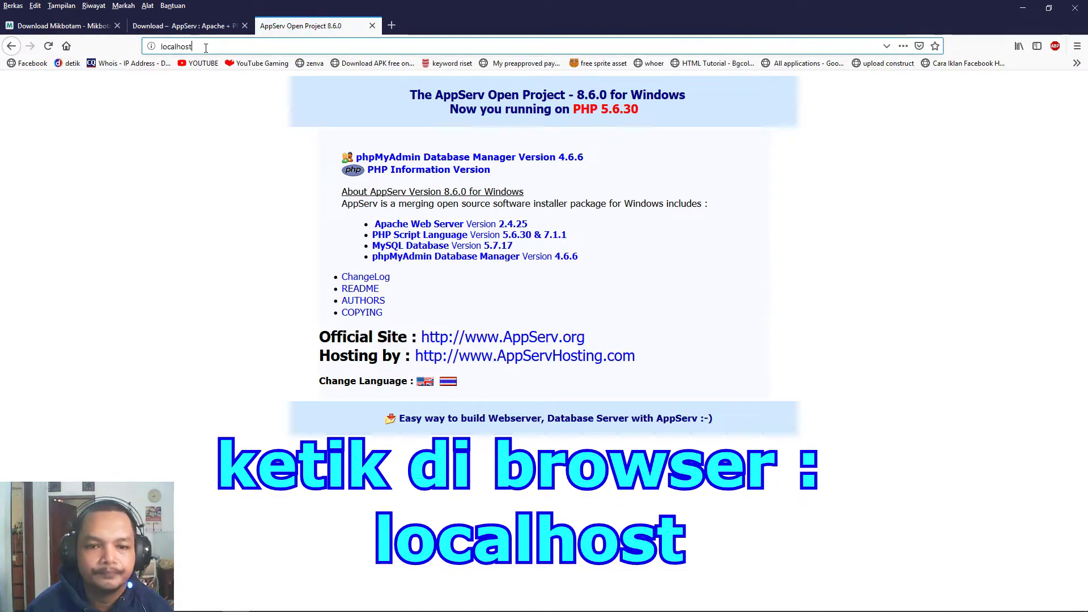
pyautogui.moveTo(296, 606)
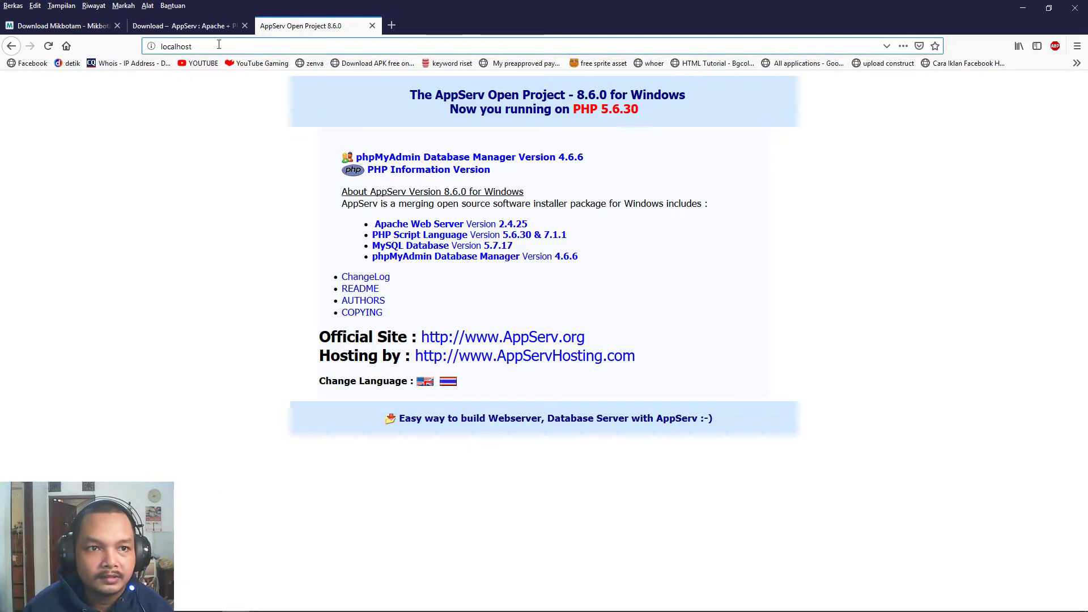
pyautogui.write('/')
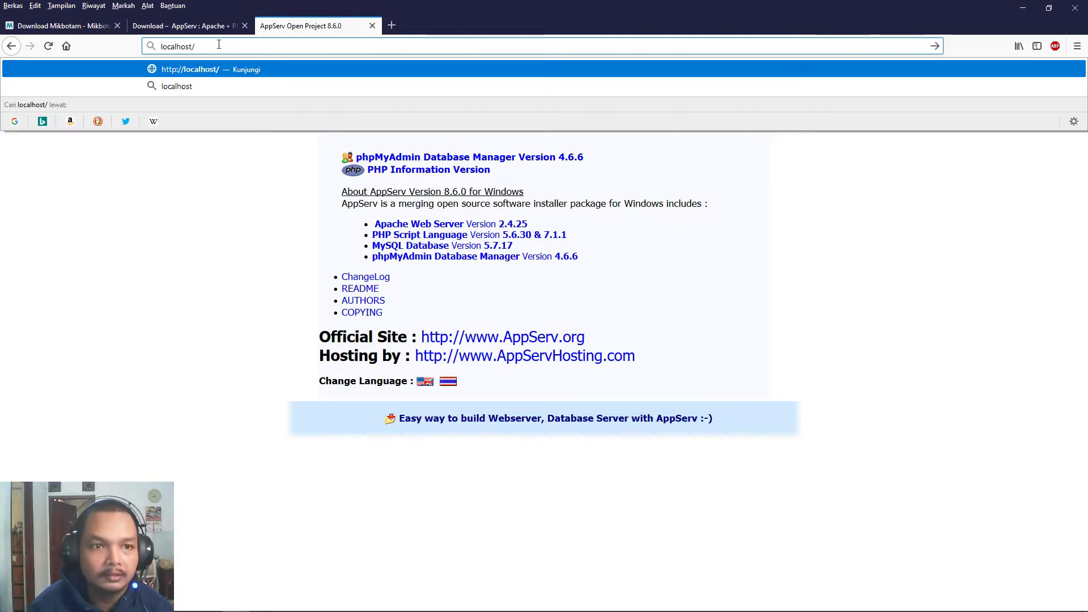
pyautogui.write('phpmy')
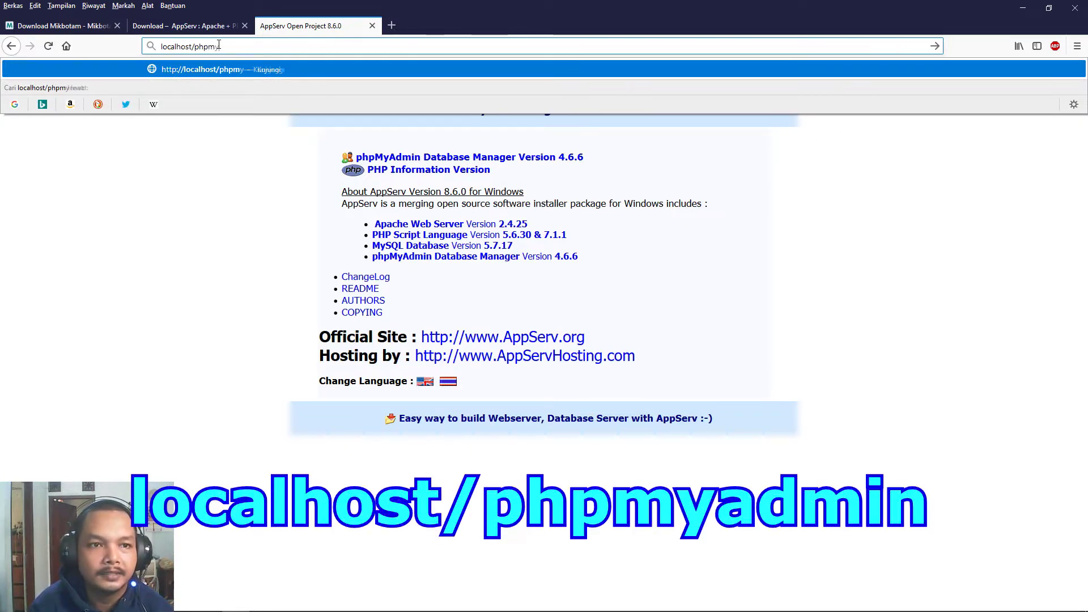
pyautogui.write('admin')
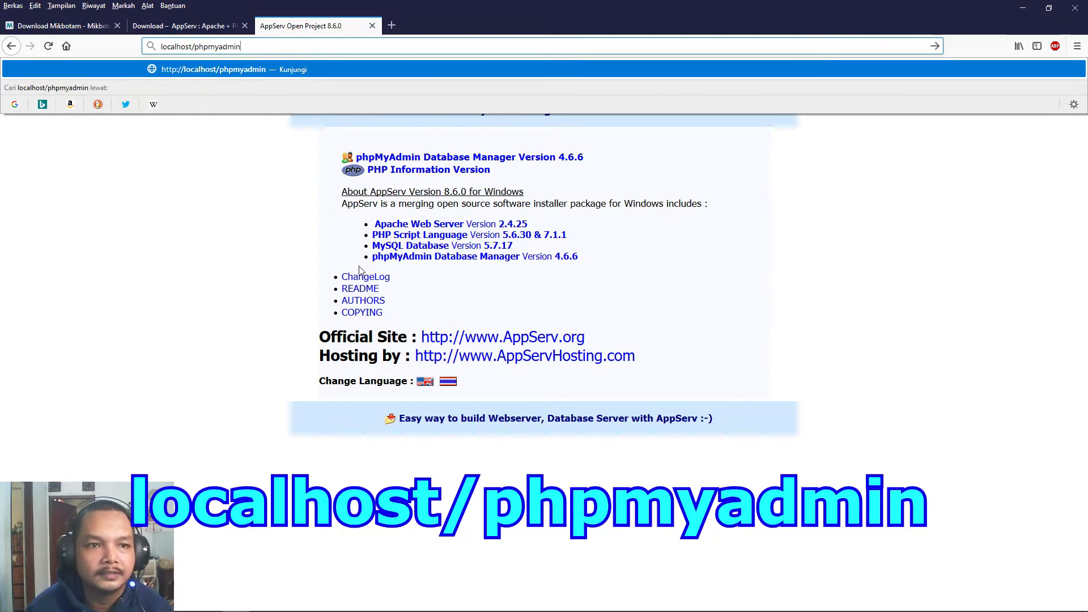
pyautogui.press('Return')
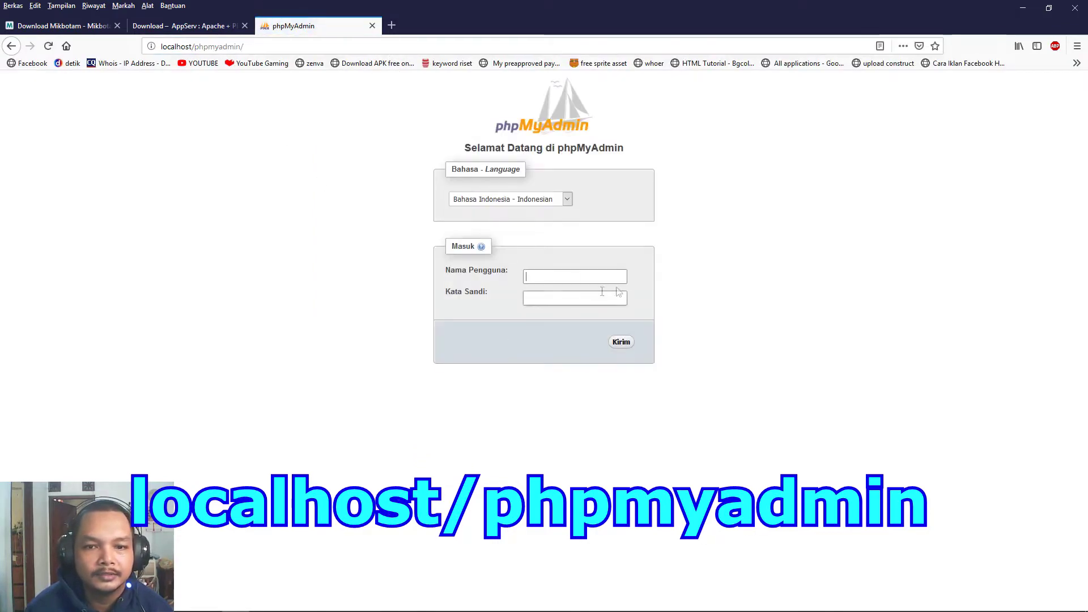
# Log in to phpMyAdmin with the database username and password.
pyautogui.write('ro')
pyautogui.press('Tab')
pyautogui.write('12345678')
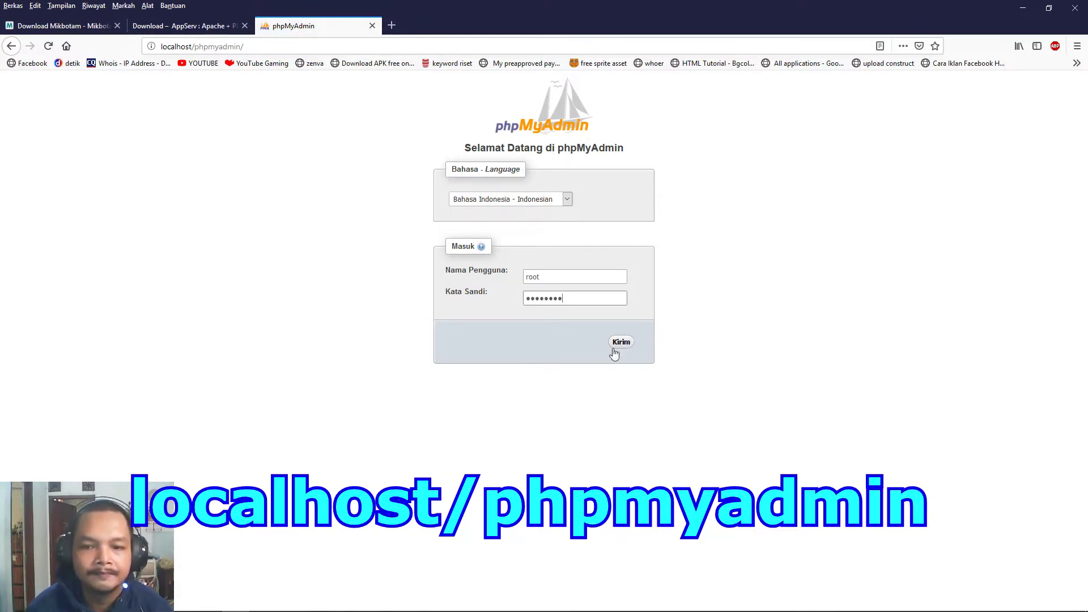
pyautogui.click(615, 350)
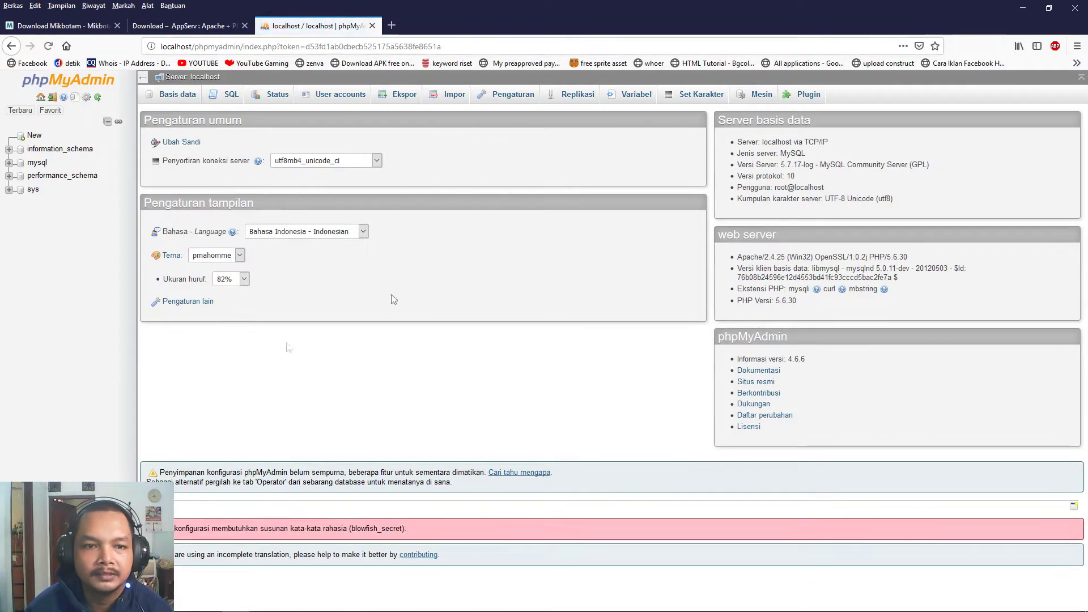
# Create a new database named db_mikbotam.
pyautogui.click(35, 138)
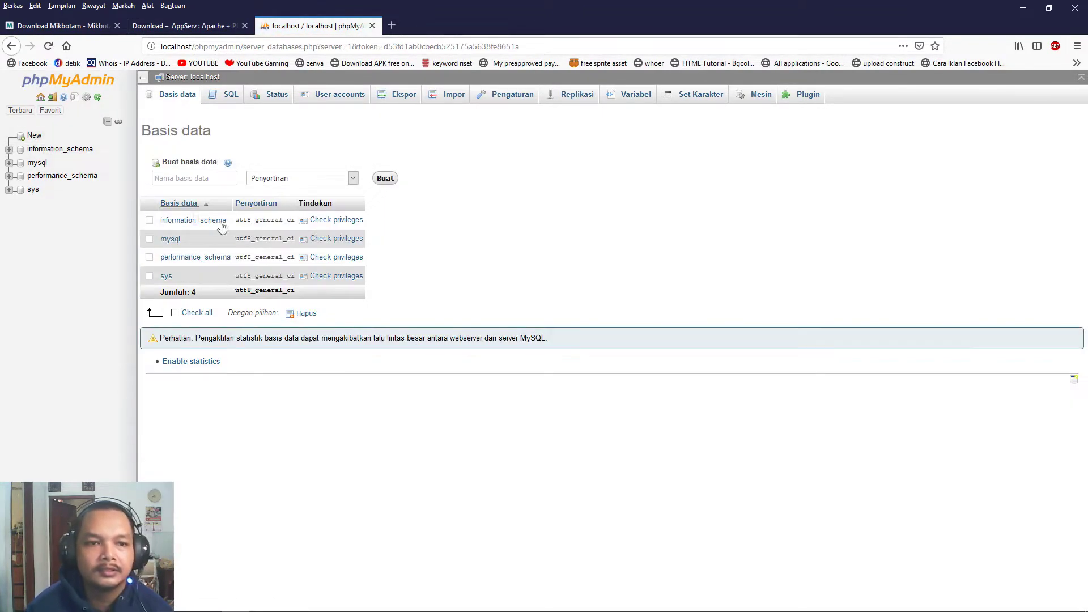
pyautogui.click(208, 177)
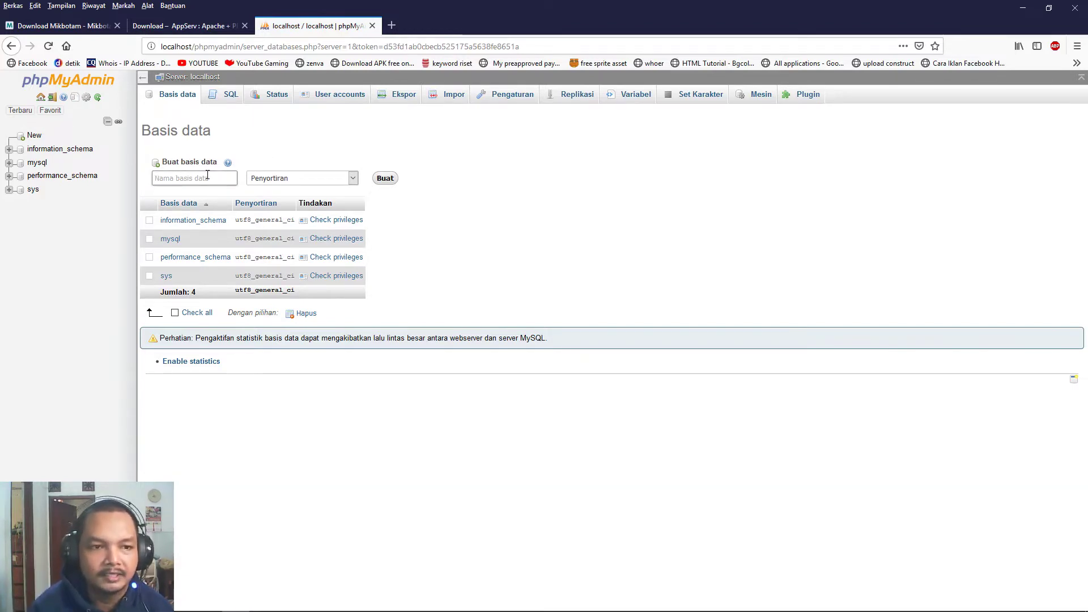
pyautogui.write('db_mikbotam')
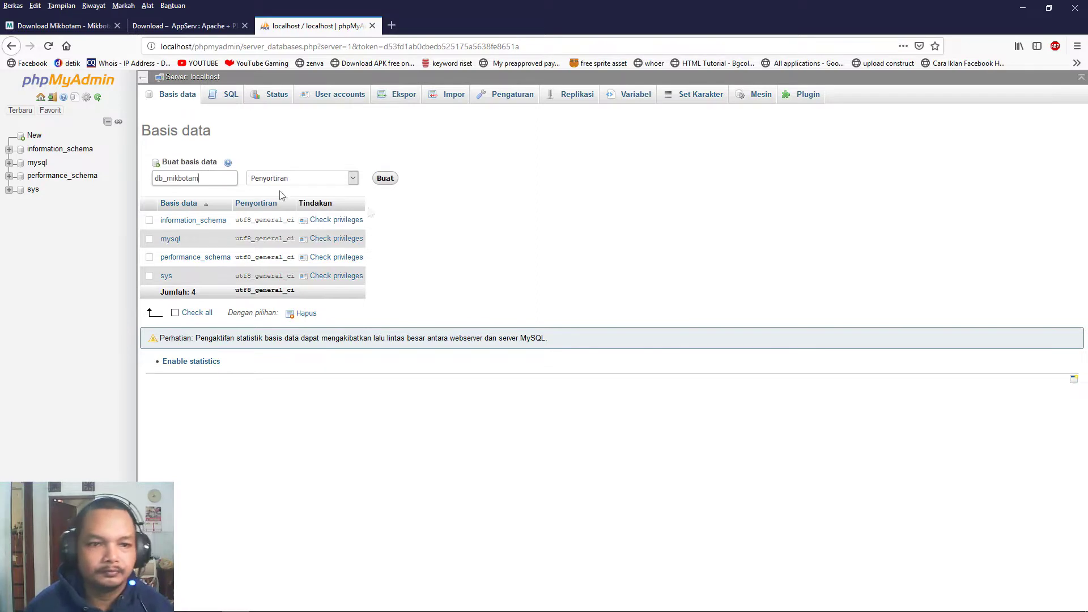
pyautogui.click(386, 179)
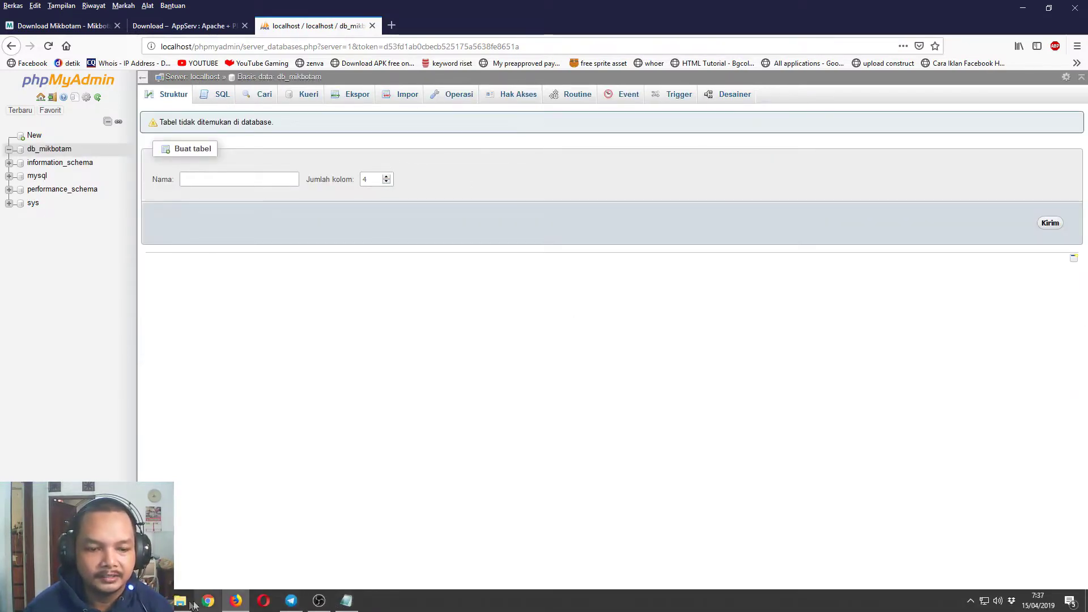
# Extract Mikbotamv1.5.zip into a new folder E:\AppServ\www\mikbotam.
pyautogui.click(190, 606)
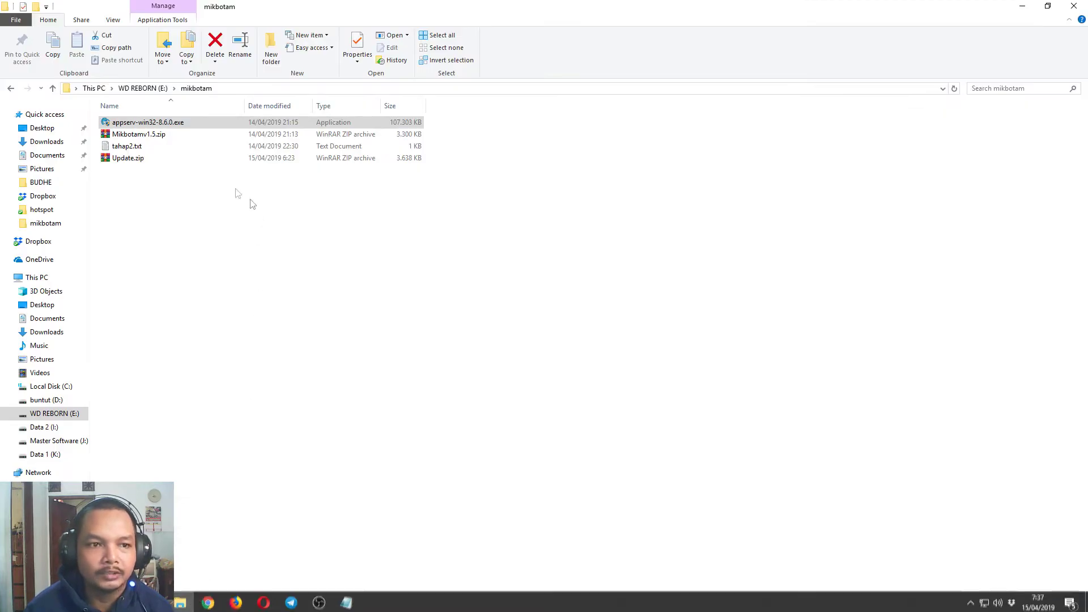
pyautogui.click(162, 135)
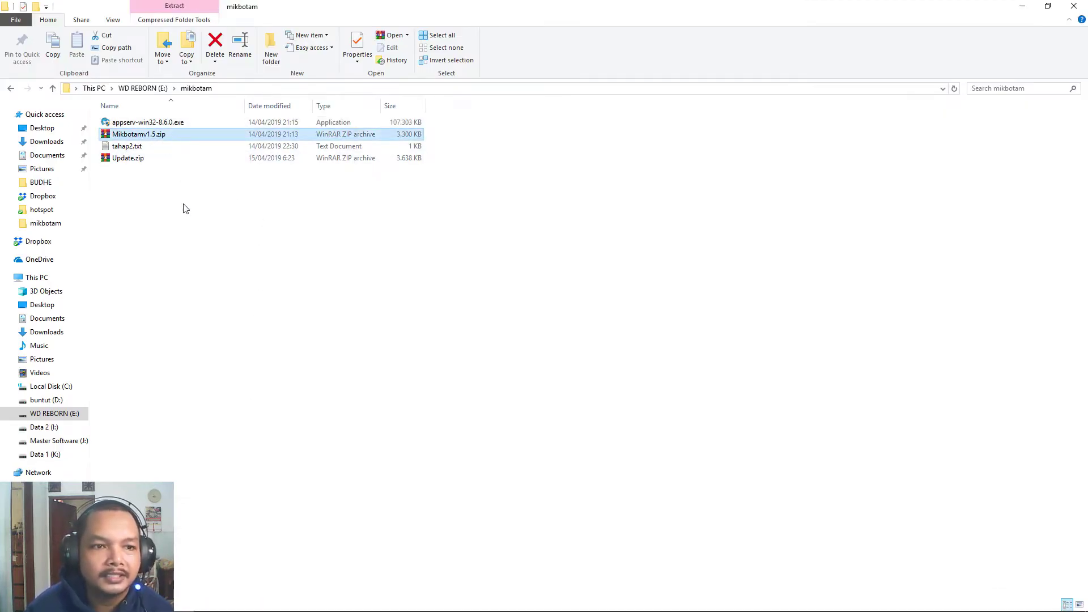
pyautogui.doubleClick(166, 134)
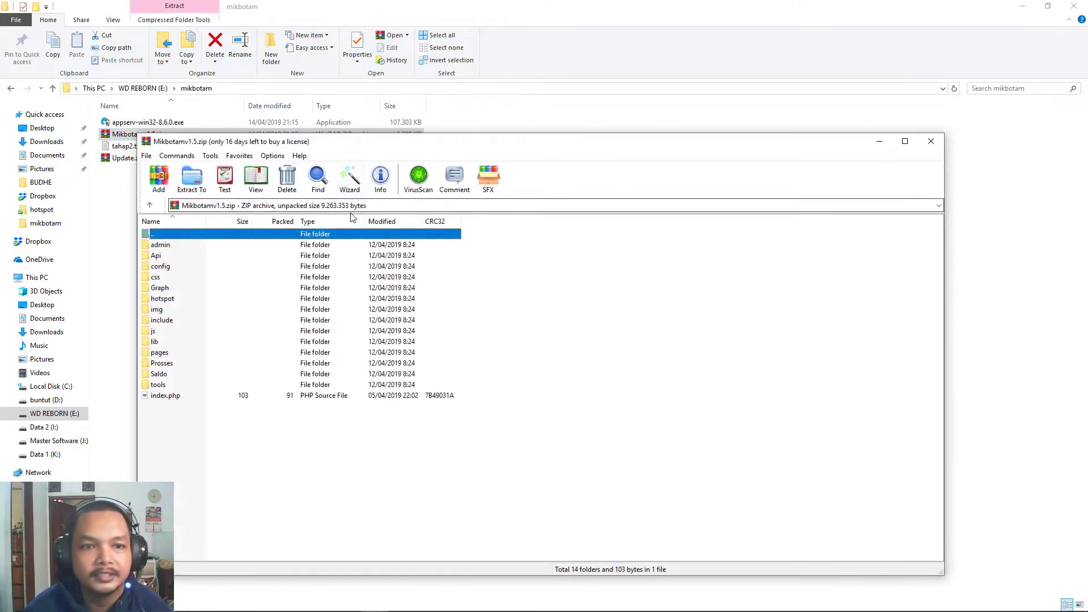
pyautogui.click(192, 178)
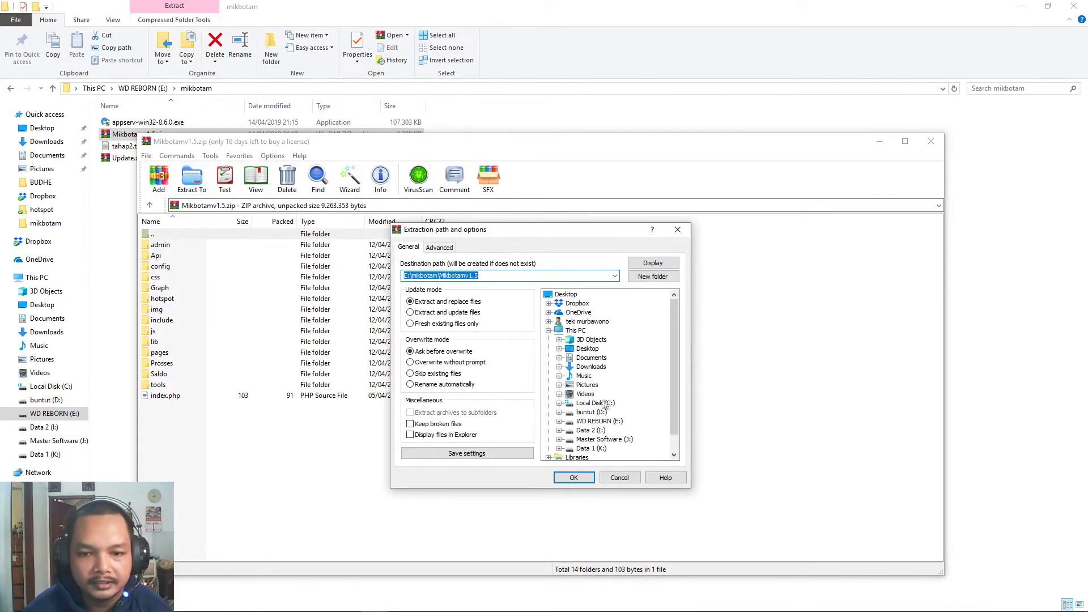
pyautogui.click(601, 421)
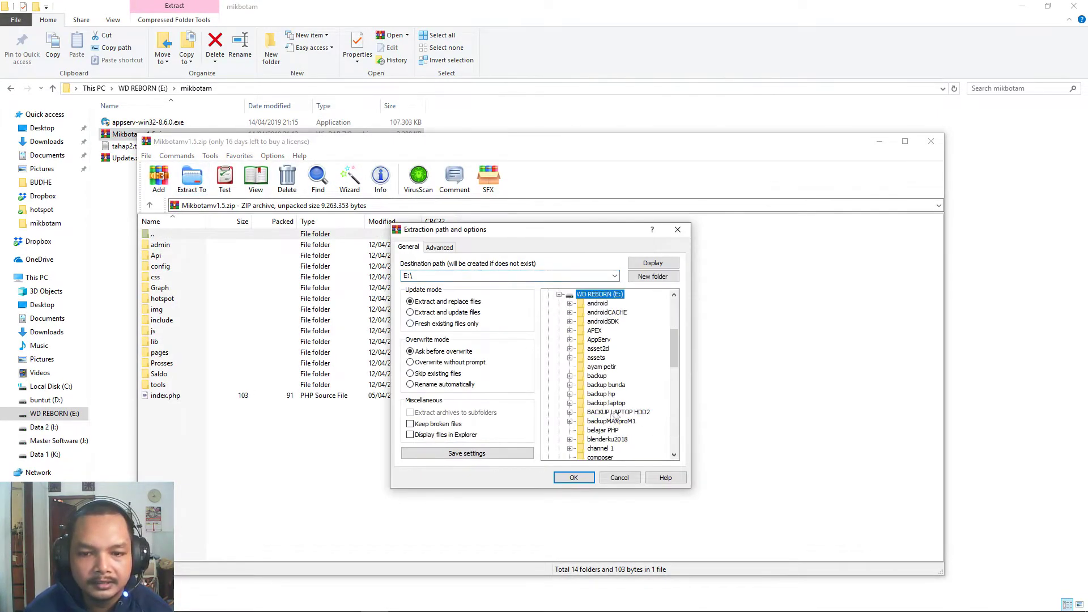
pyautogui.click(601, 340)
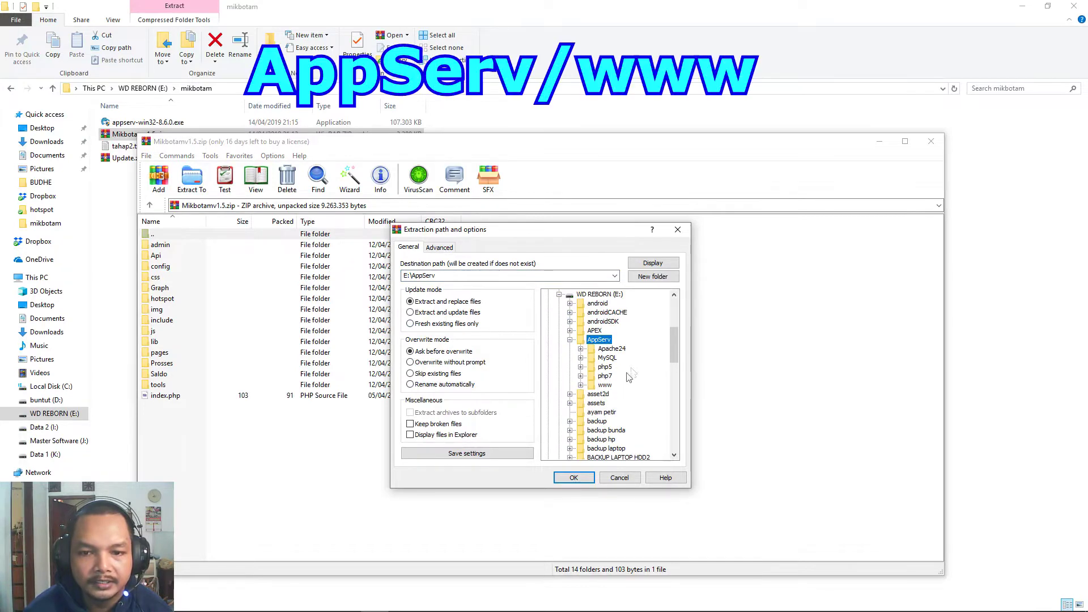
pyautogui.click(605, 386)
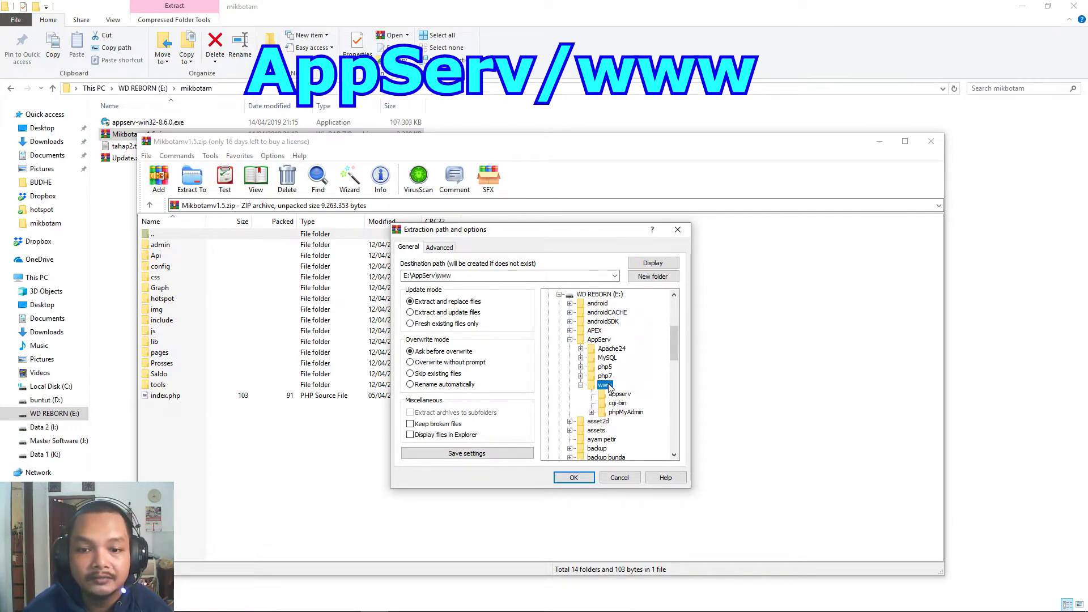
pyautogui.click(633, 277)
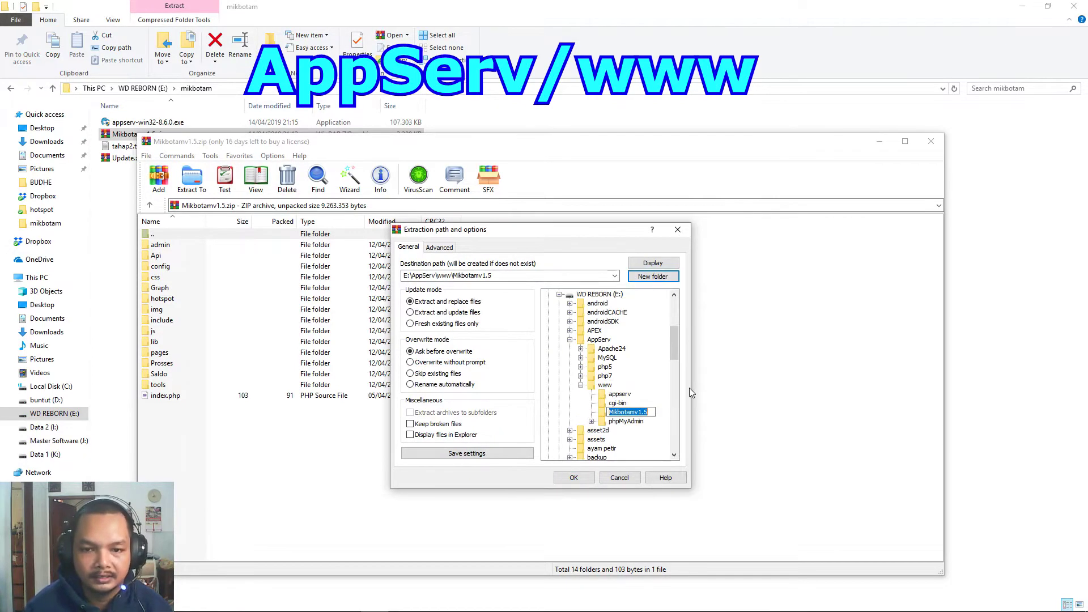
pyautogui.write('mikbotam')
pyautogui.press('Return')
pyautogui.click(573, 477)
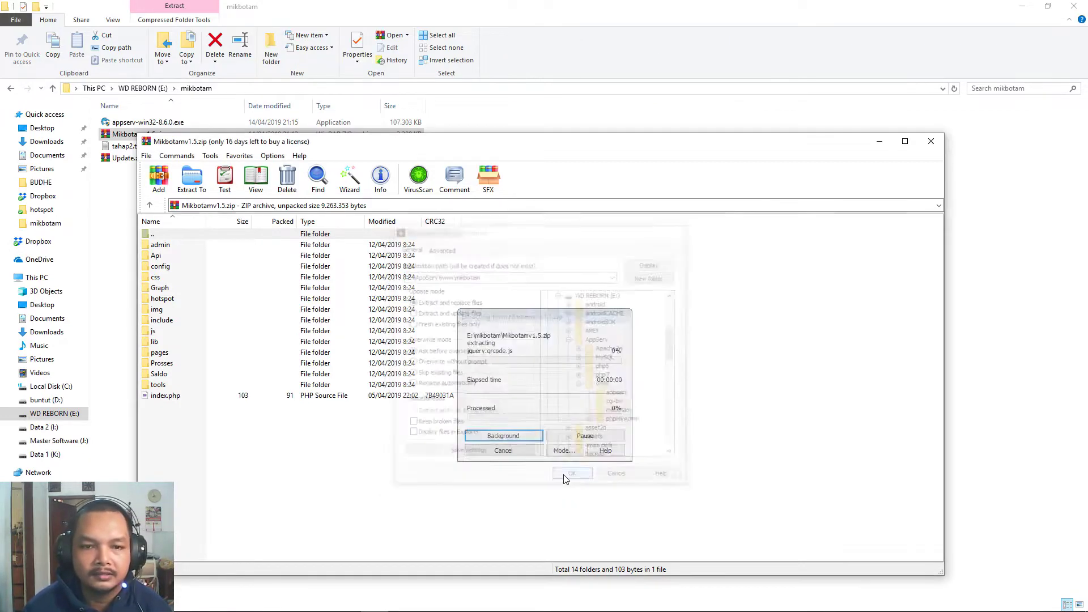
pyautogui.click(932, 141)
# Extract Update.zip into E:\AppServ\www\mikbotam, replacing all existing files.
pyautogui.doubleClick(136, 159)
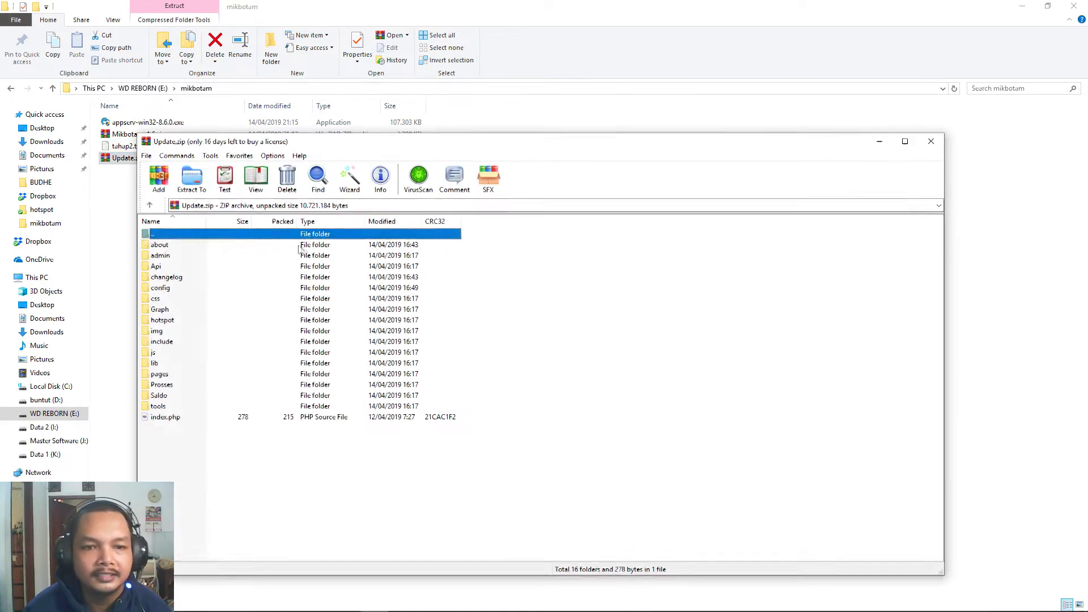
pyautogui.click(193, 179)
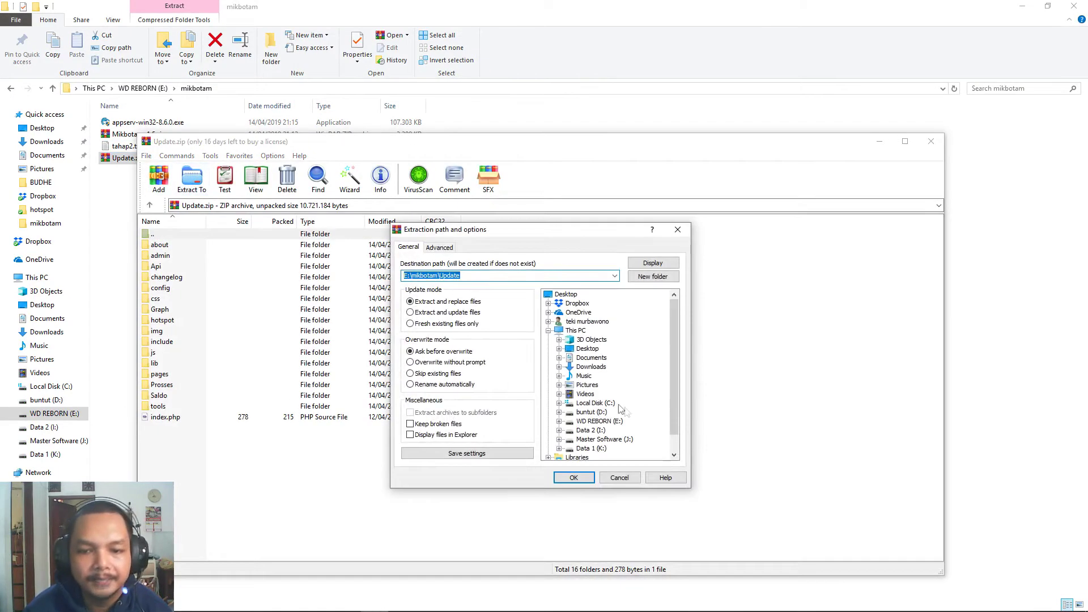
pyautogui.click(614, 275)
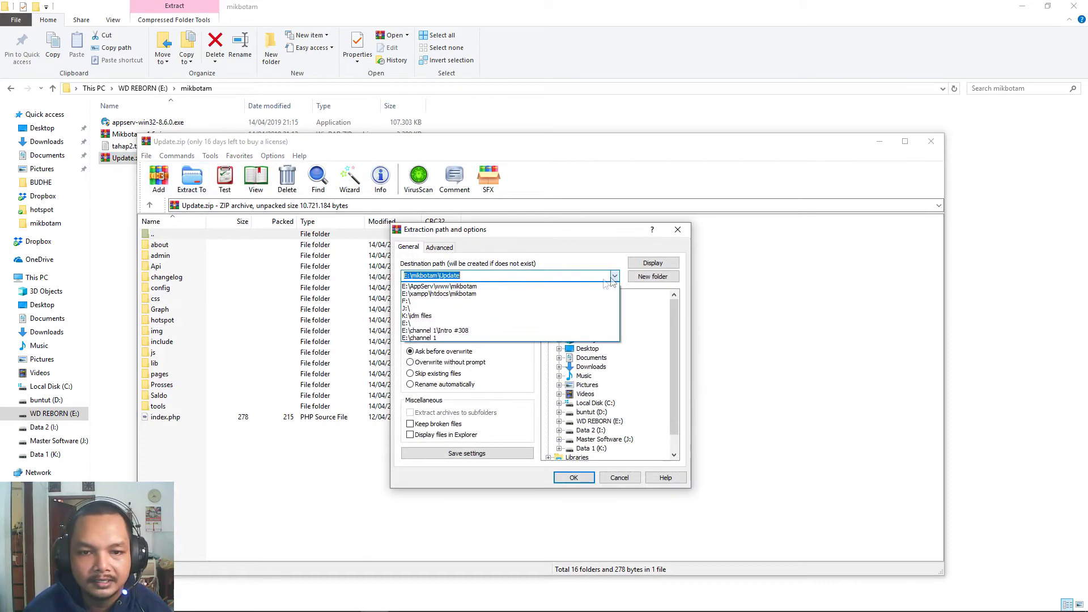
pyautogui.click(467, 286)
pyautogui.click(587, 476)
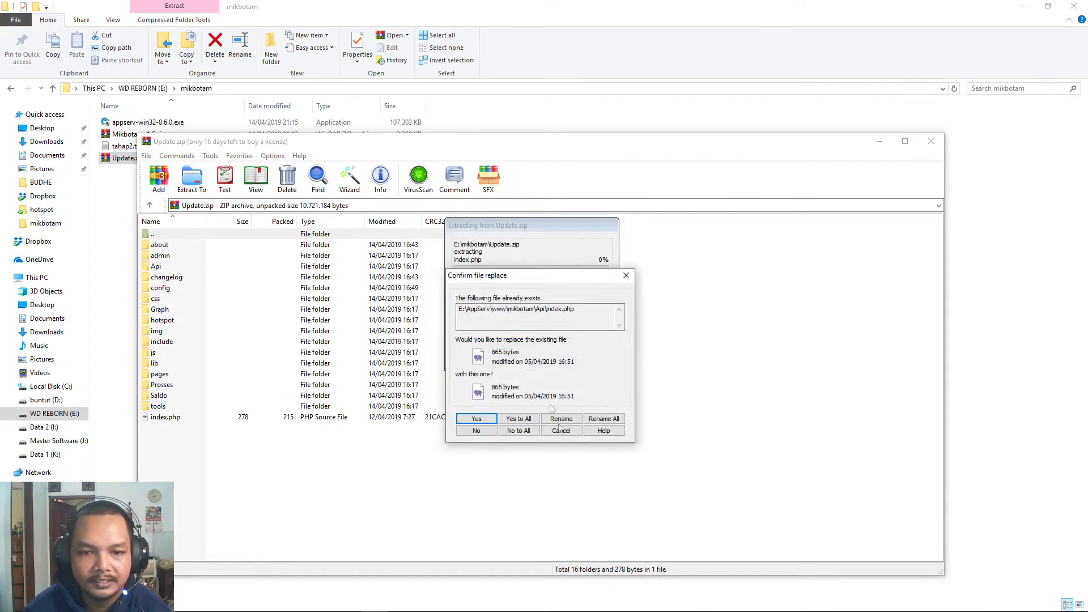
pyautogui.click(517, 419)
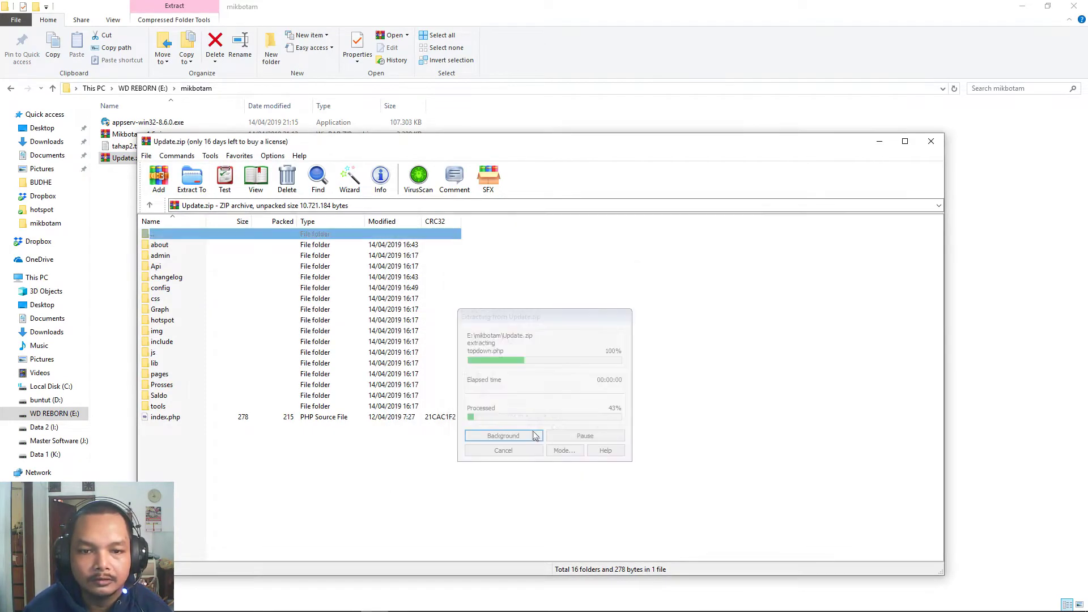
pyautogui.click(931, 141)
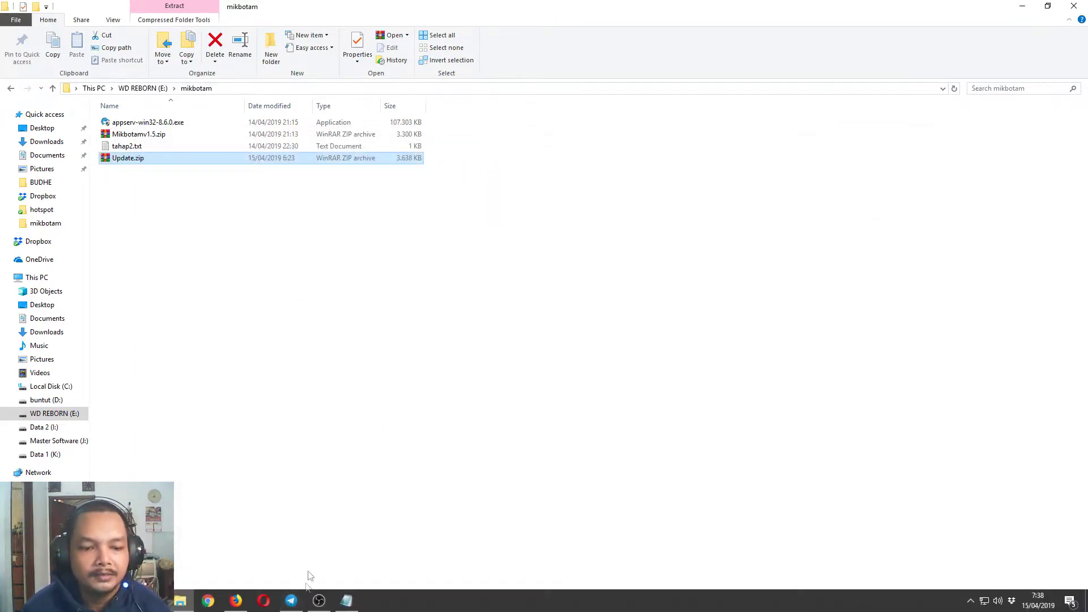
# Choose E:\AppServ\www\mikbotam\config\Newdatabase.sql as the import file for db_mikbotam.
pyautogui.moveTo(250, 601)
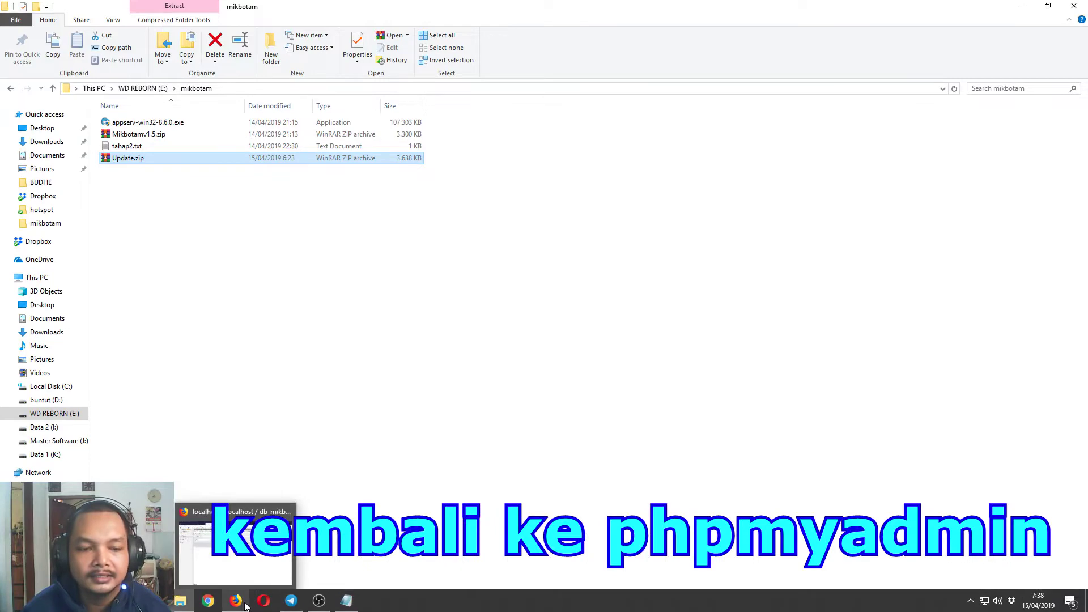
pyautogui.click(235, 600)
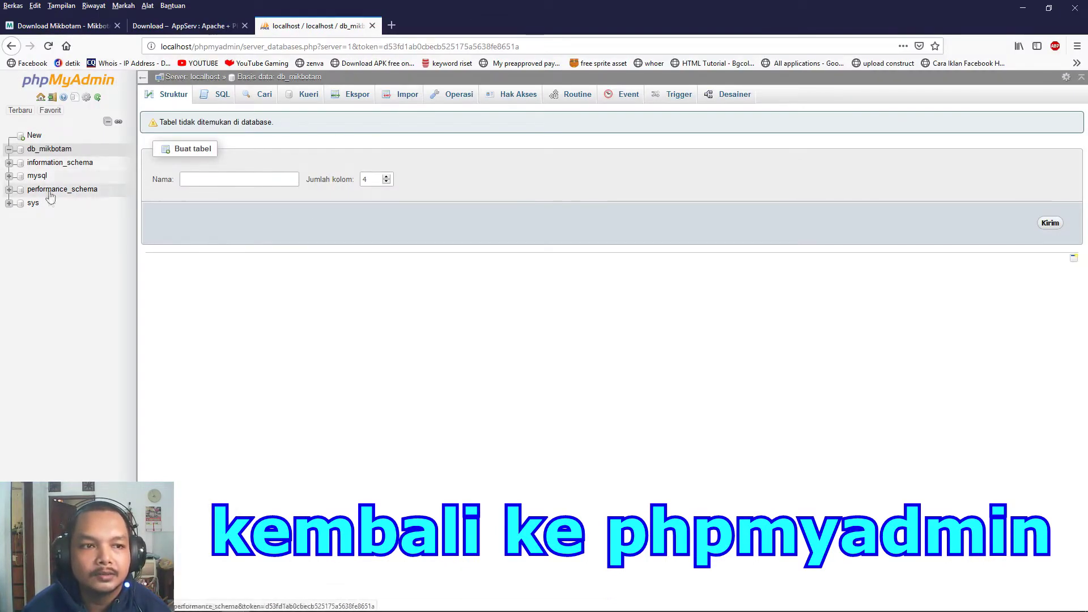
pyautogui.click(54, 154)
pyautogui.click(401, 95)
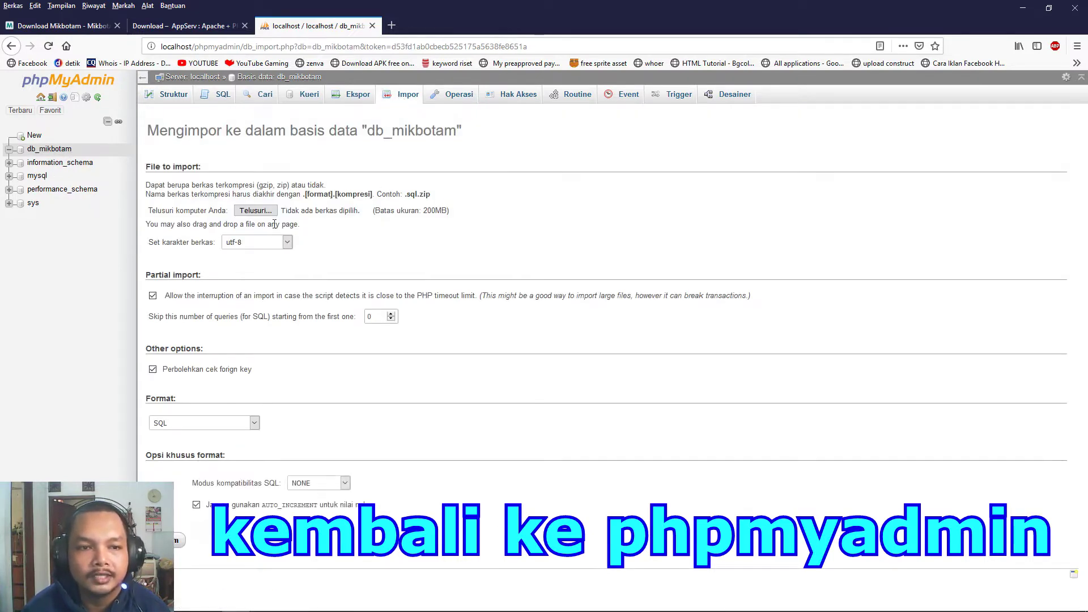
pyautogui.click(256, 210)
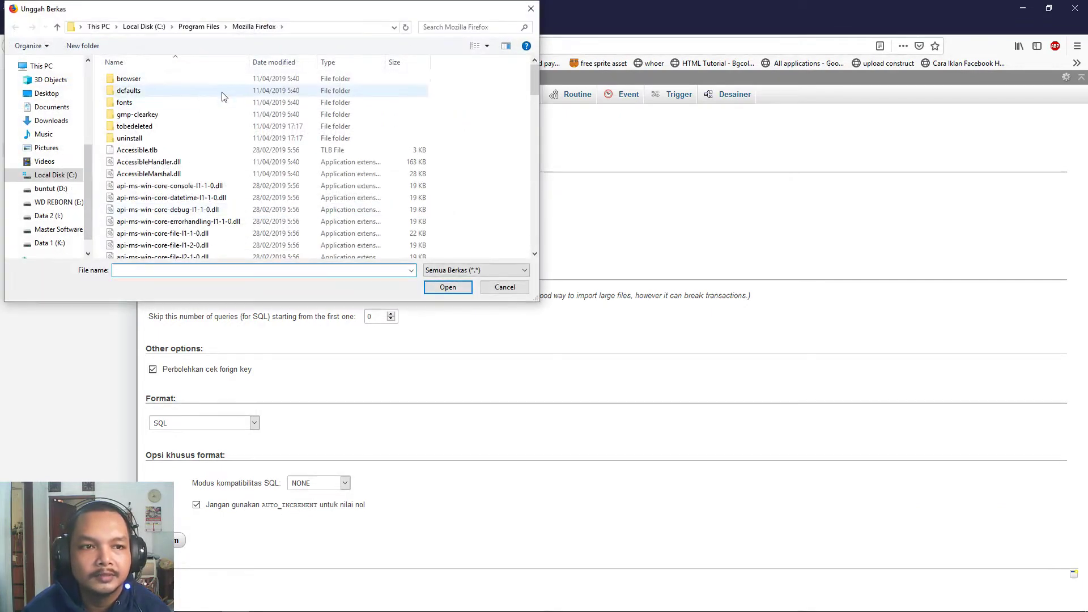
pyautogui.click(57, 203)
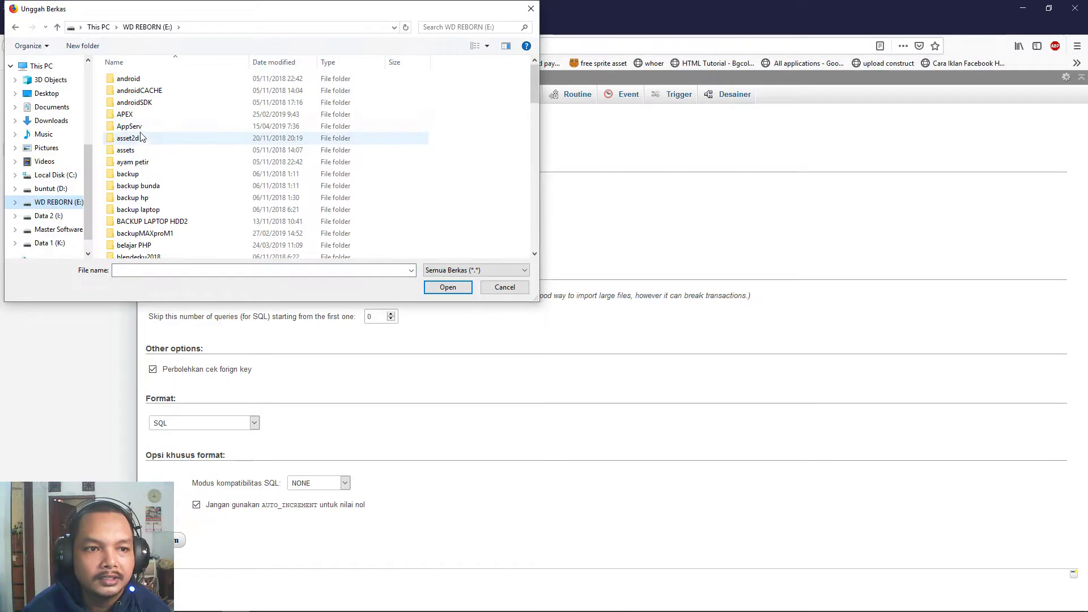
pyautogui.doubleClick(129, 126)
pyautogui.doubleClick(136, 126)
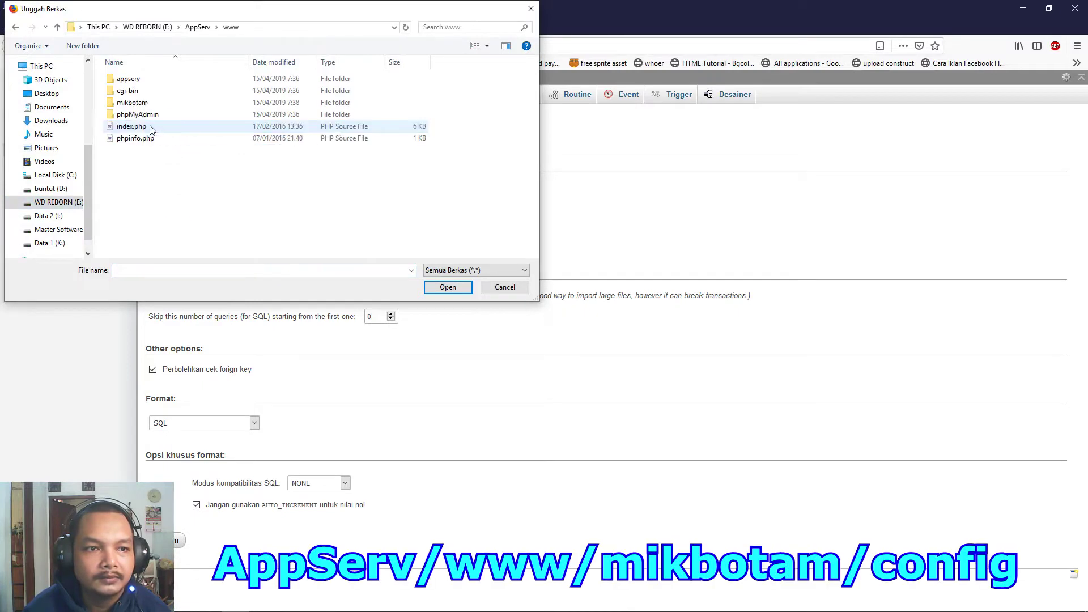
pyautogui.doubleClick(136, 103)
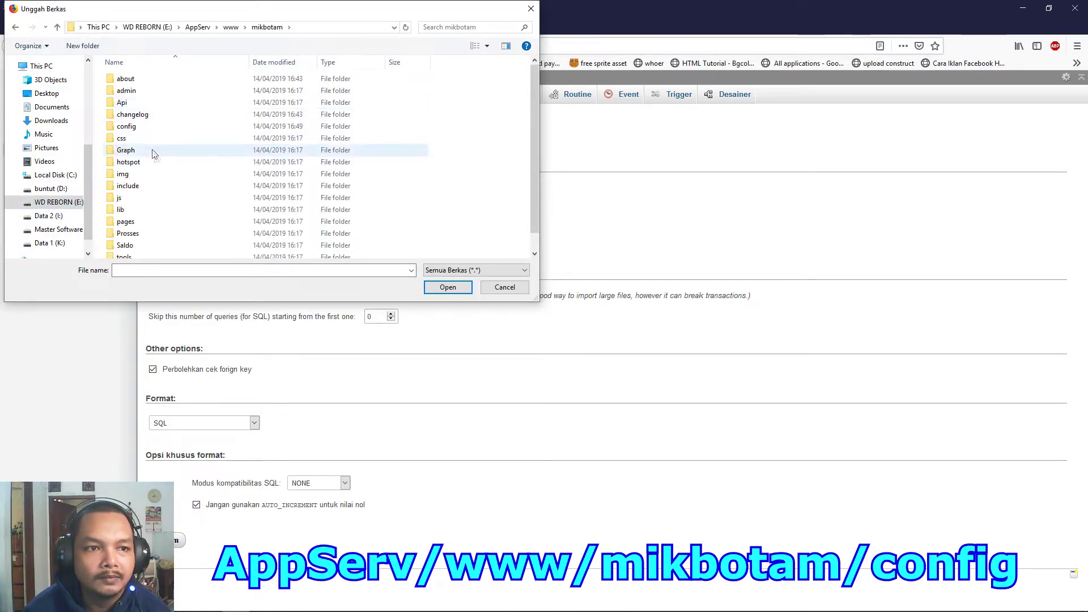
pyautogui.scroll(-1, 153, 158)
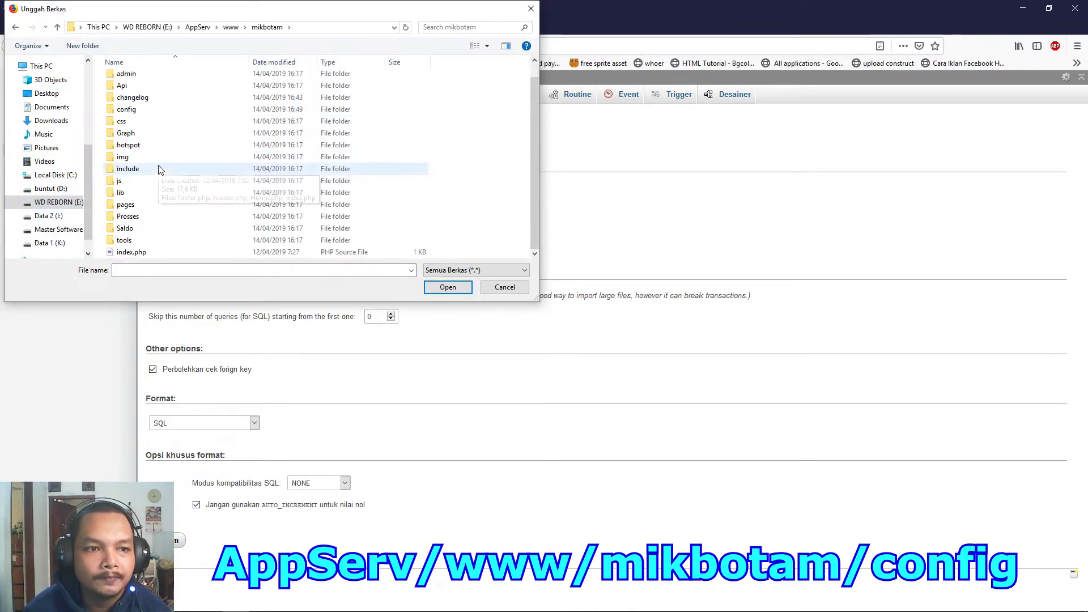
pyautogui.doubleClick(153, 109)
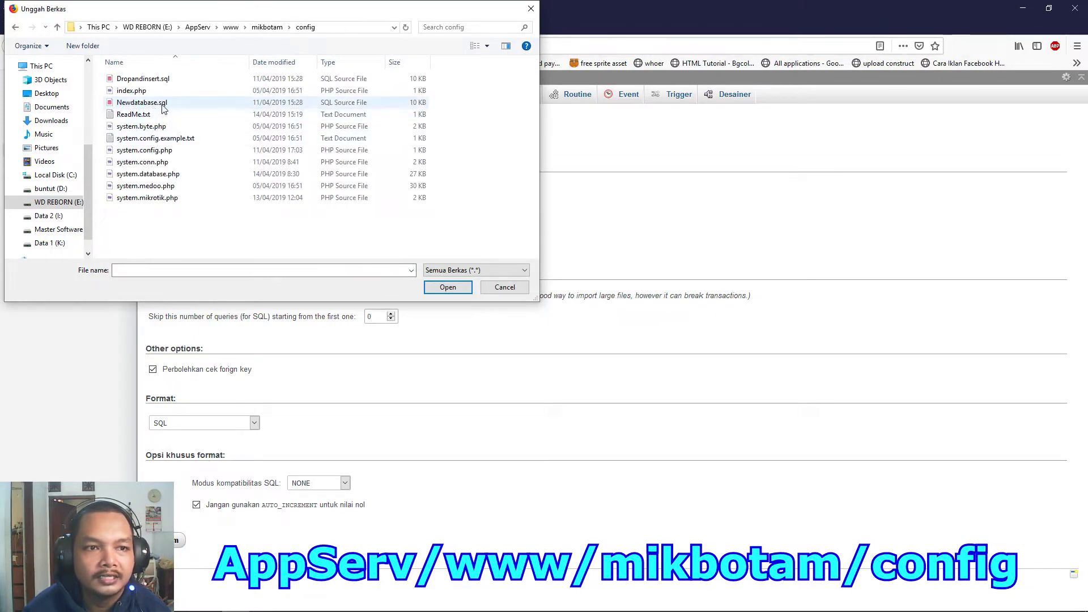
pyautogui.click(142, 103)
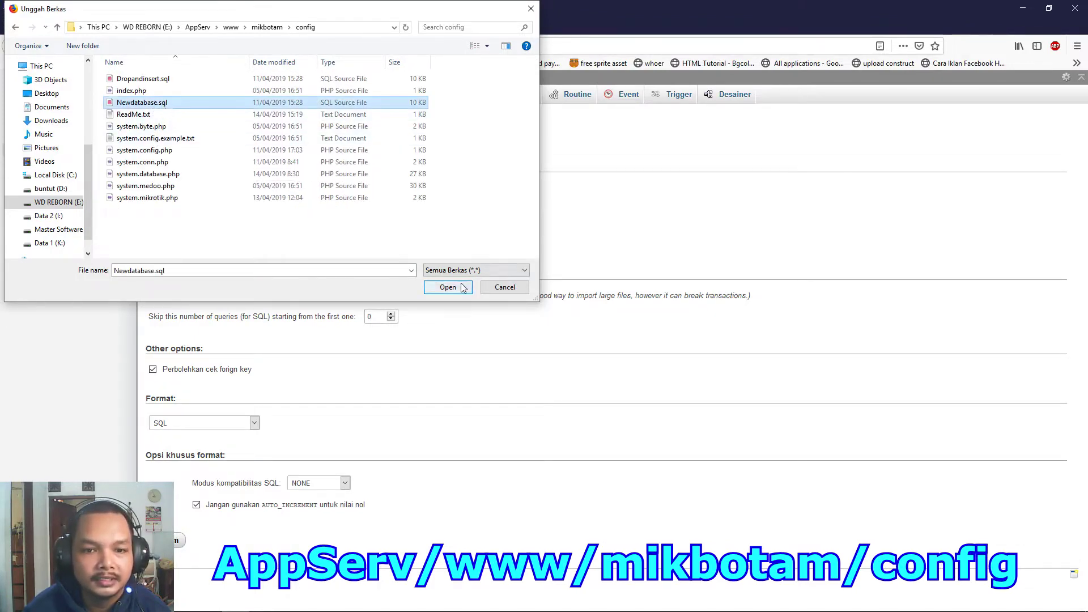
pyautogui.click(439, 287)
# Run the import and review the 17 successful queries.
pyautogui.click(176, 542)
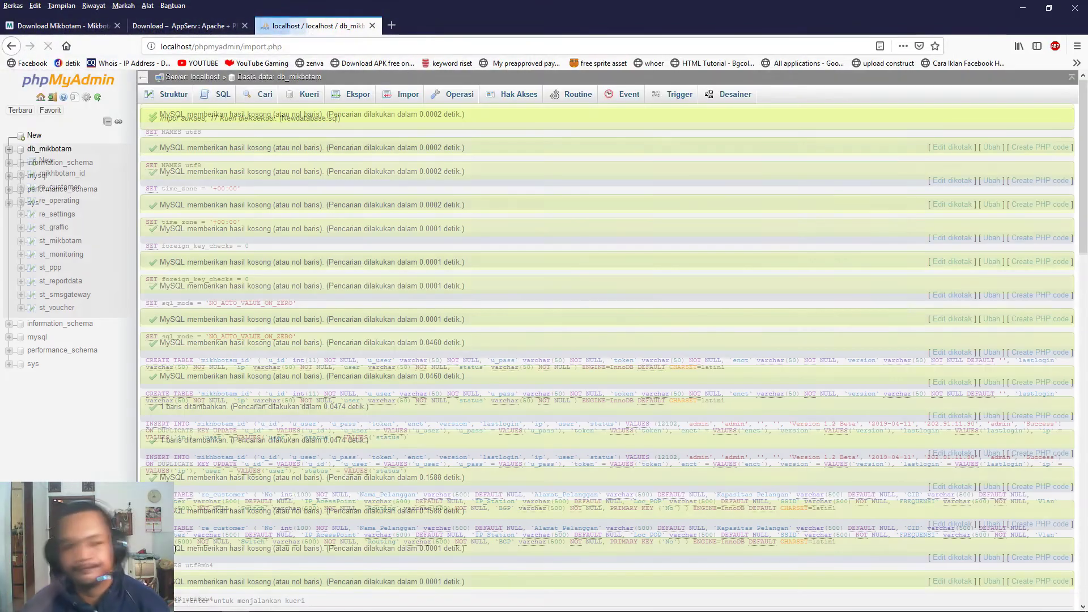
pyautogui.scroll(-3, 505, 315)
pyautogui.scroll(-5, 504, 315)
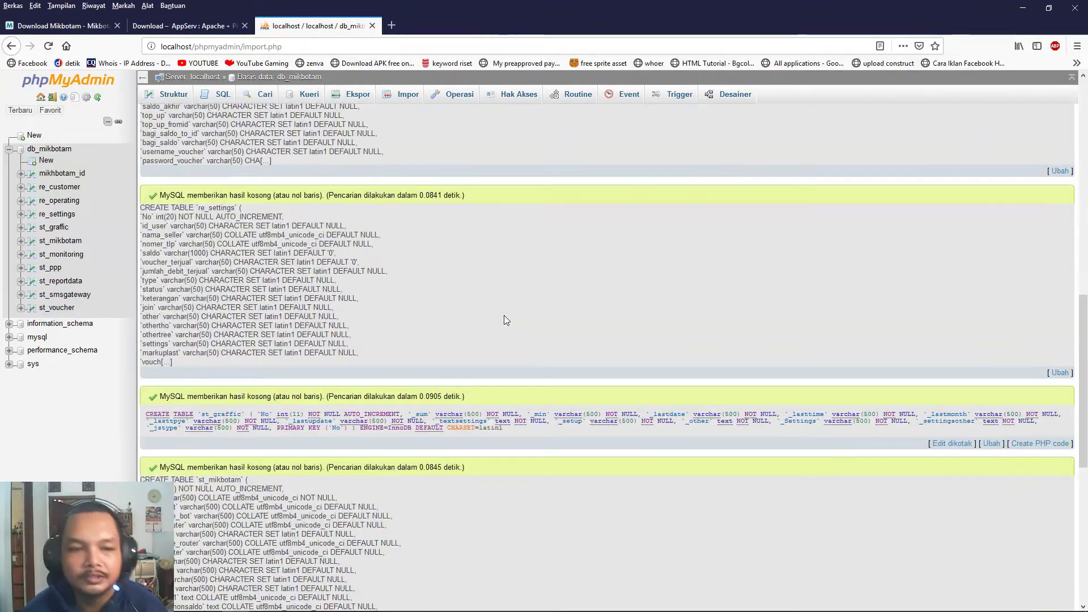
pyautogui.scroll(10, 504, 315)
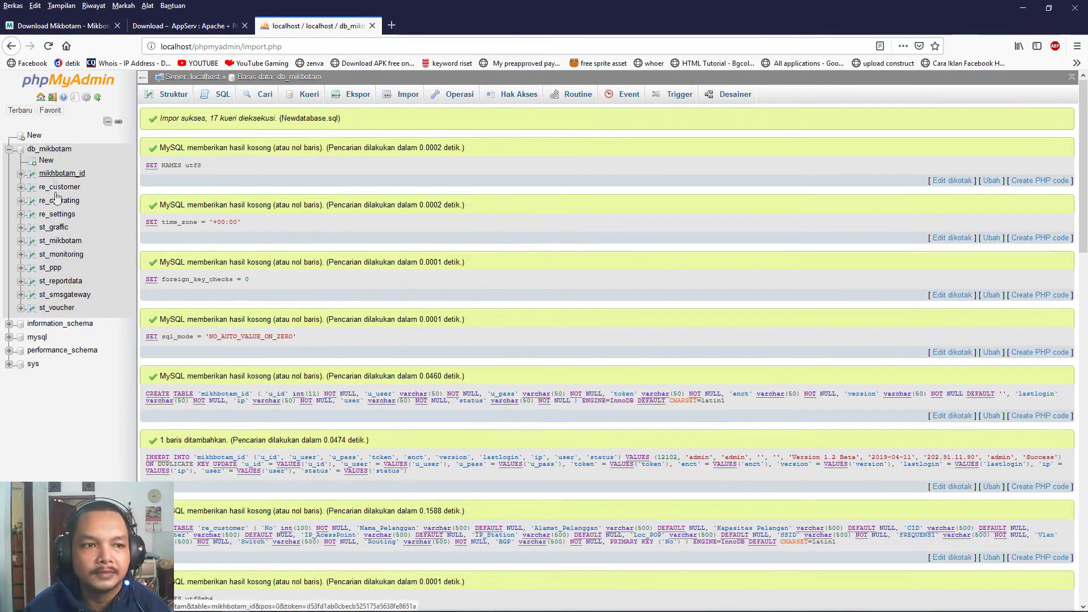
pyautogui.moveTo(318, 603)
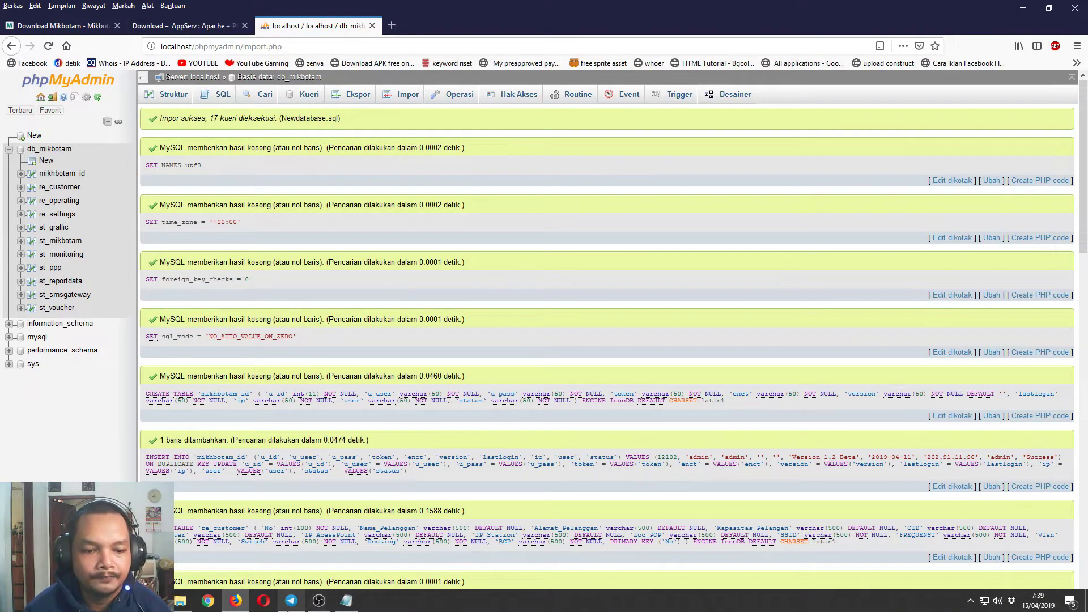
# Browse to E:\AppServ\www\mikbotam\config and right-click system.config.php.
pyautogui.click(183, 602)
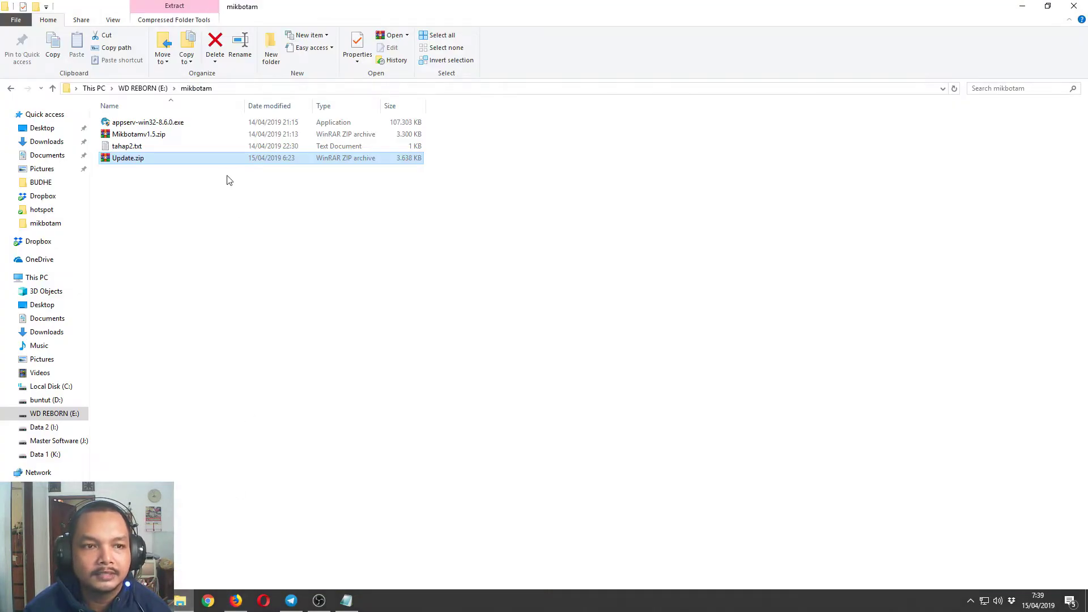
pyautogui.click(55, 413)
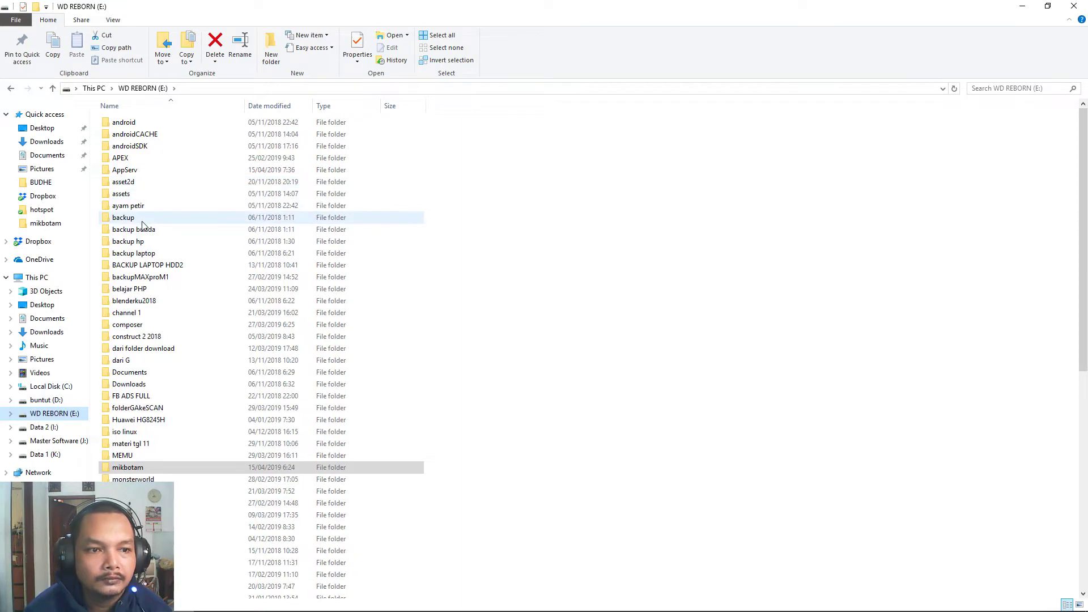
pyautogui.doubleClick(139, 173)
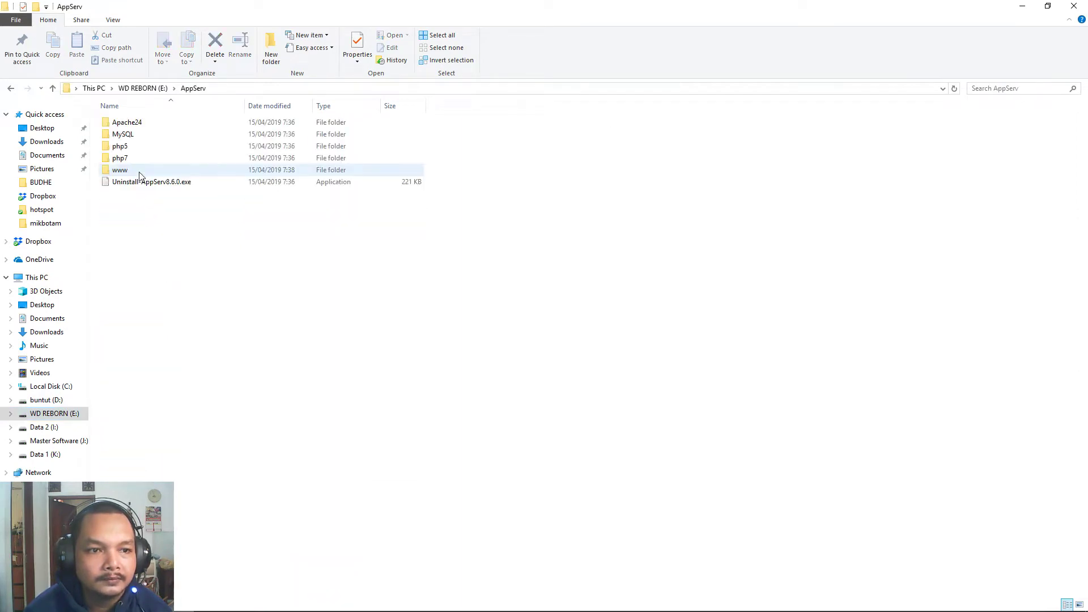
pyautogui.doubleClick(137, 172)
pyautogui.doubleClick(146, 147)
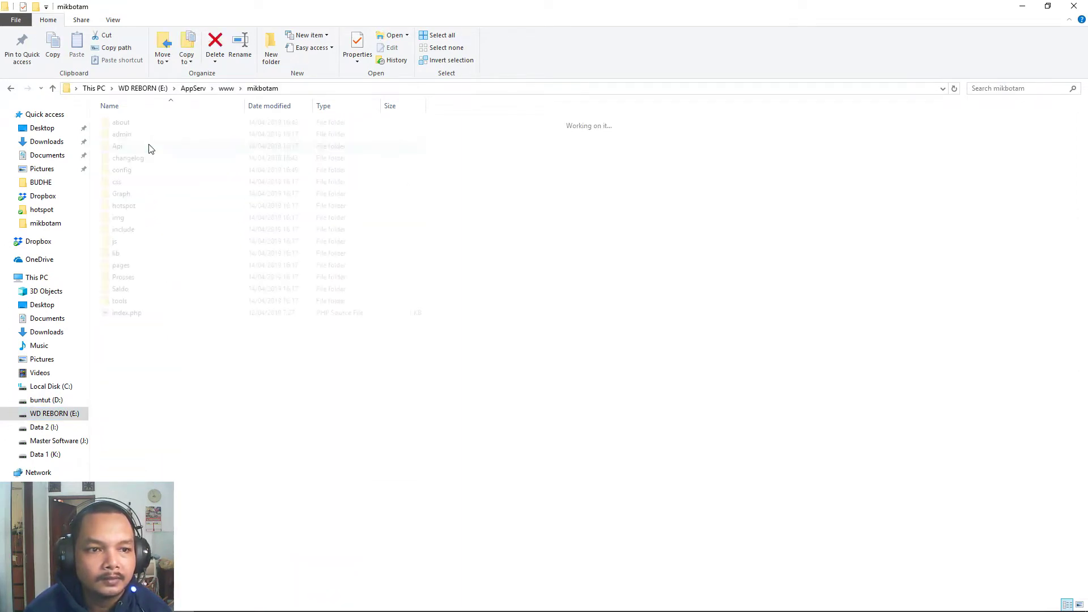
pyautogui.doubleClick(136, 176)
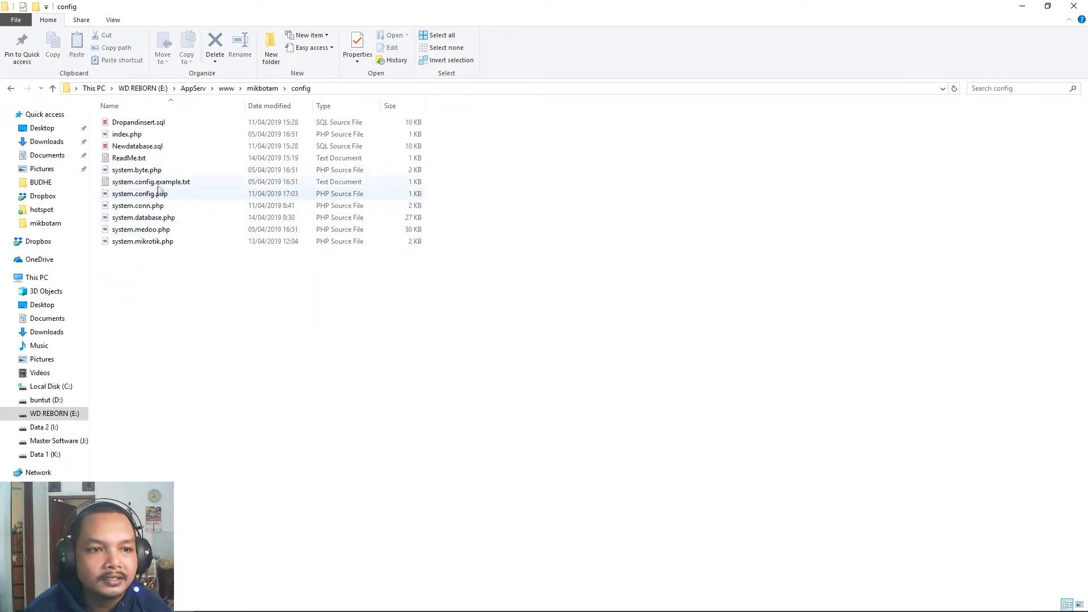
pyautogui.click(154, 198)
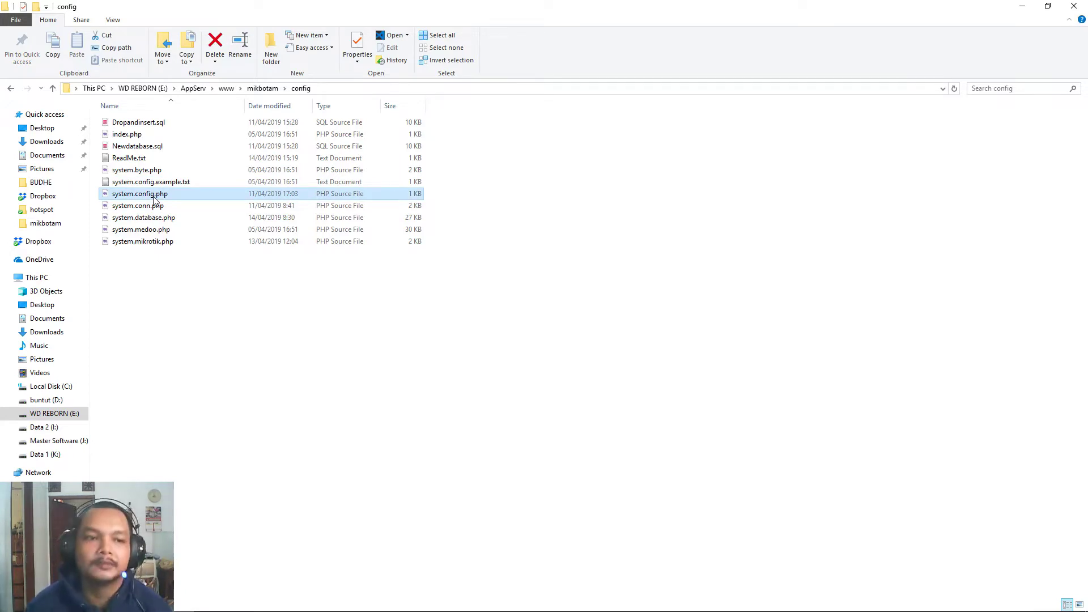
pyautogui.rightClick(154, 197)
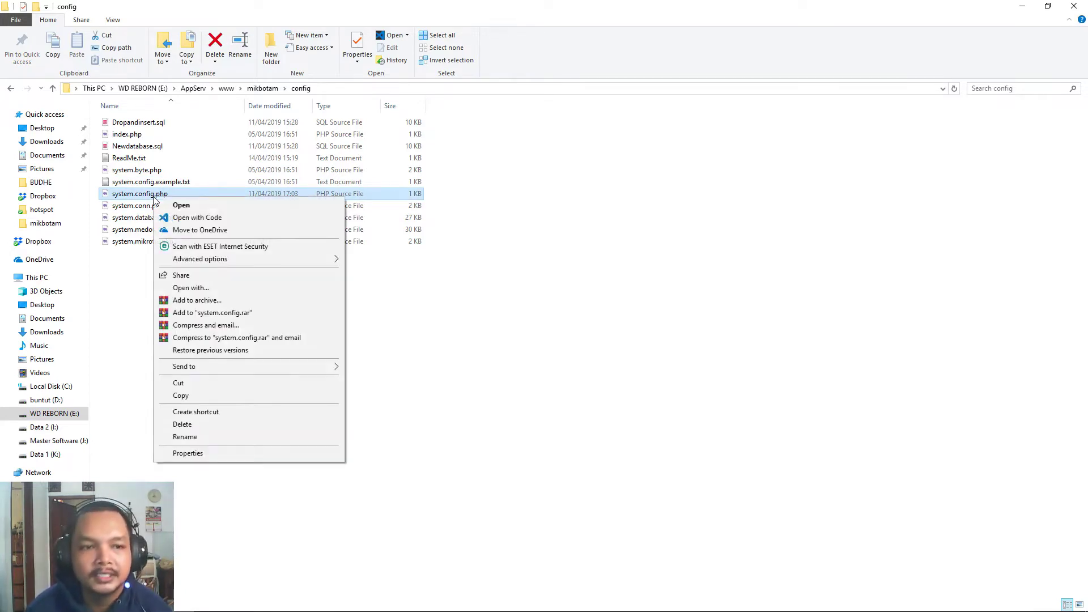
# Open system.config.php in VS Code and replace the database name bangacil on line 23.
pyautogui.click(191, 219)
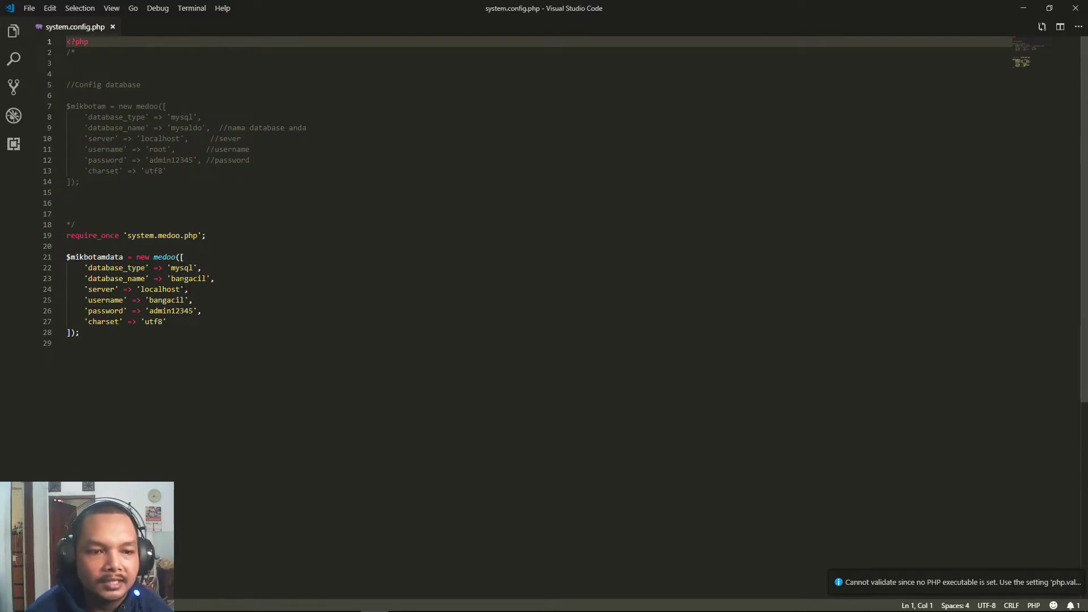
pyautogui.doubleClick(188, 278)
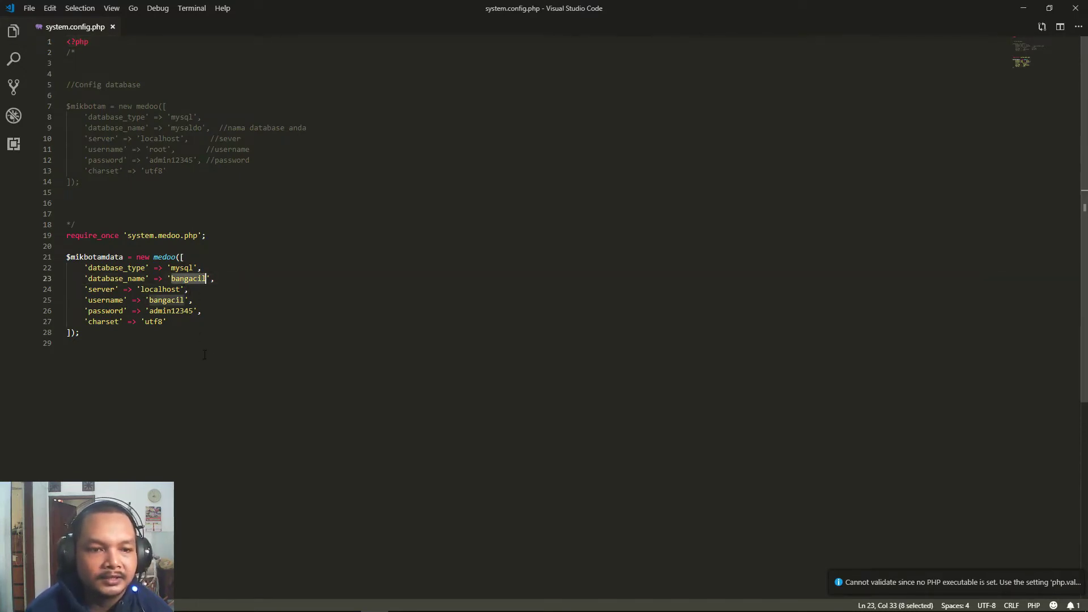
pyautogui.write('db_mikbotam')
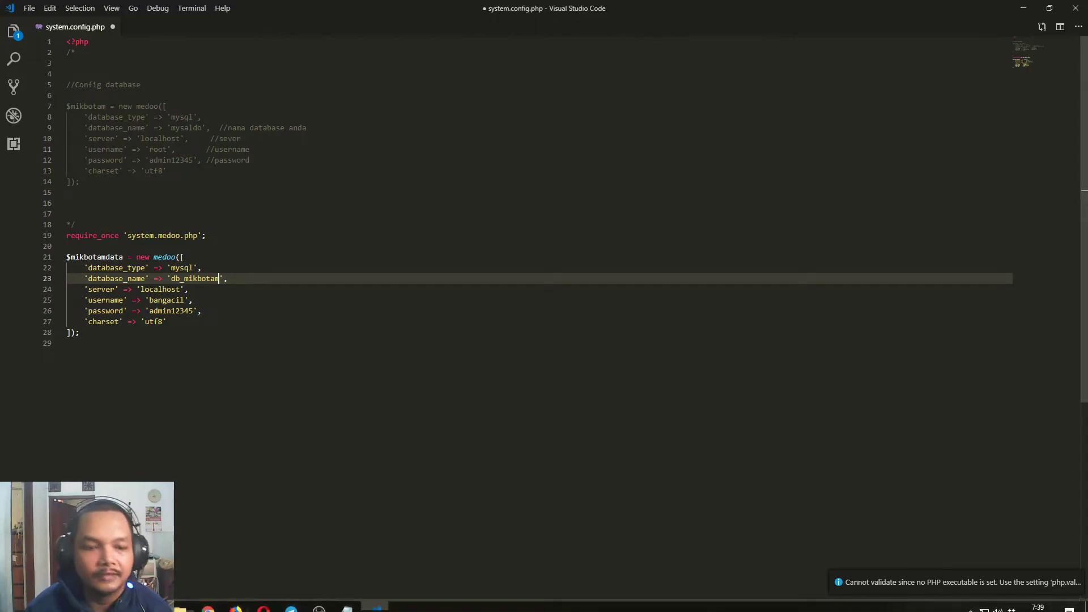
pyautogui.click(209, 602)
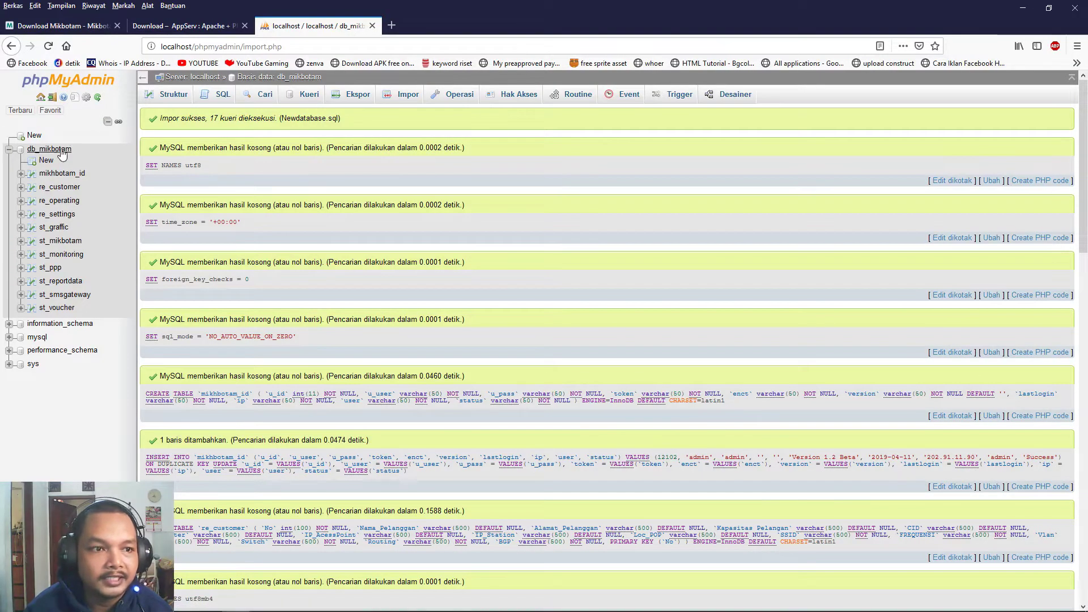
pyautogui.hotkey('alt', 'Tab')
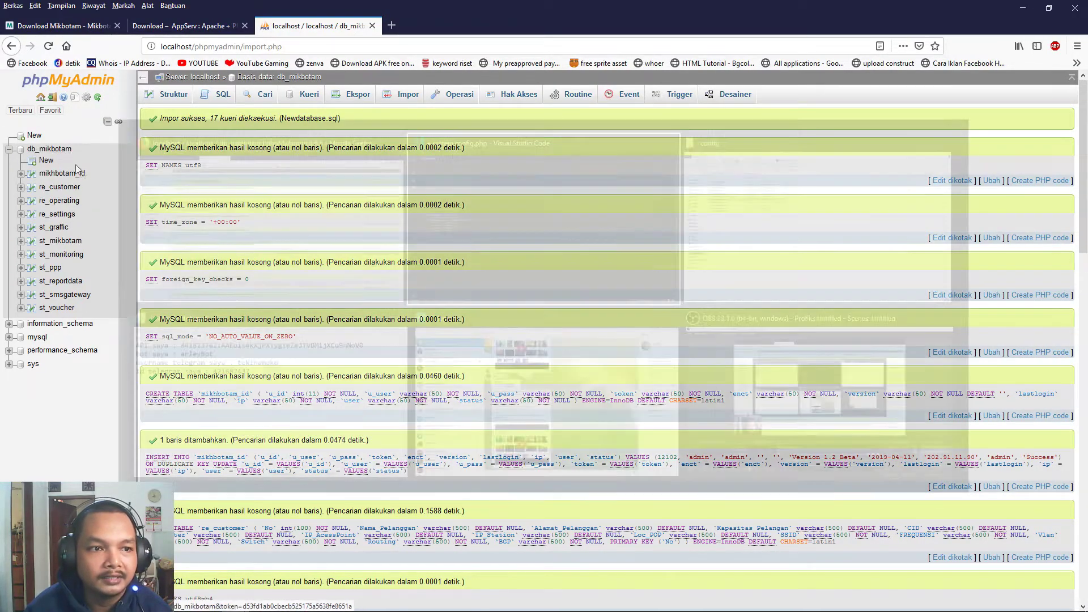
# Set the mikbotamdata username to root, replace its password, and save the file.
pyautogui.click(153, 290)
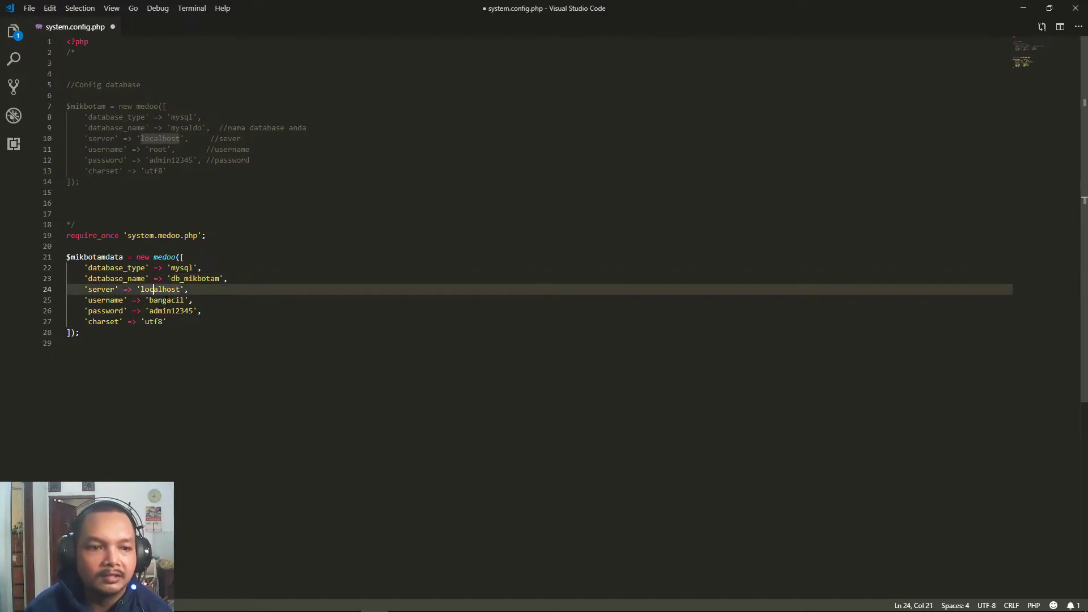
pyautogui.doubleClick(166, 300)
pyautogui.write('root')
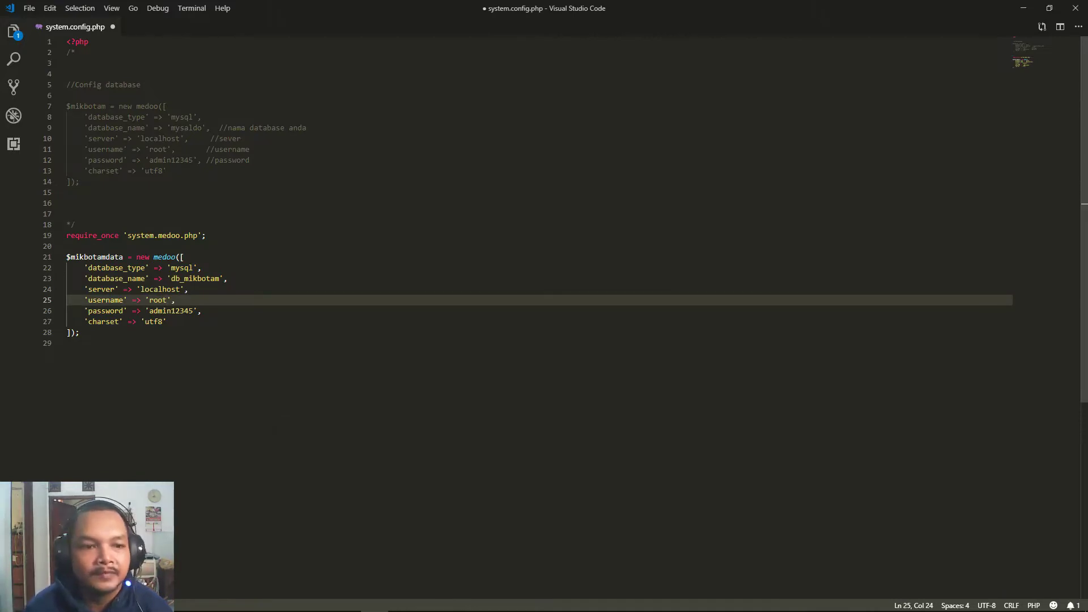
pyautogui.doubleClick(154, 310)
pyautogui.write('ad')
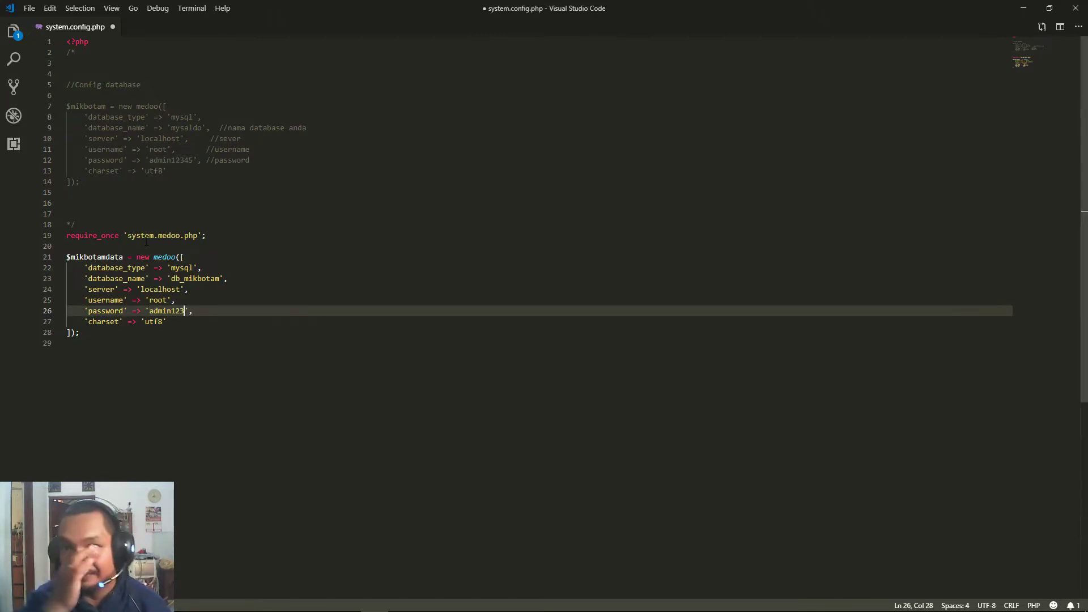
pyautogui.hotkey('ctrl', 's')
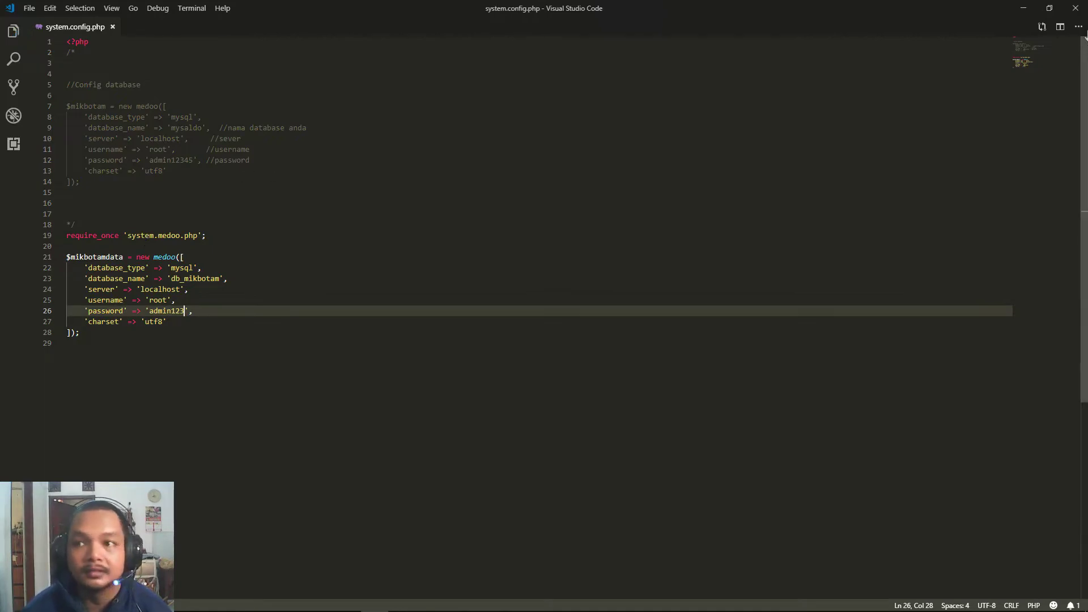
pyautogui.hotkey('alt', 'Tab')
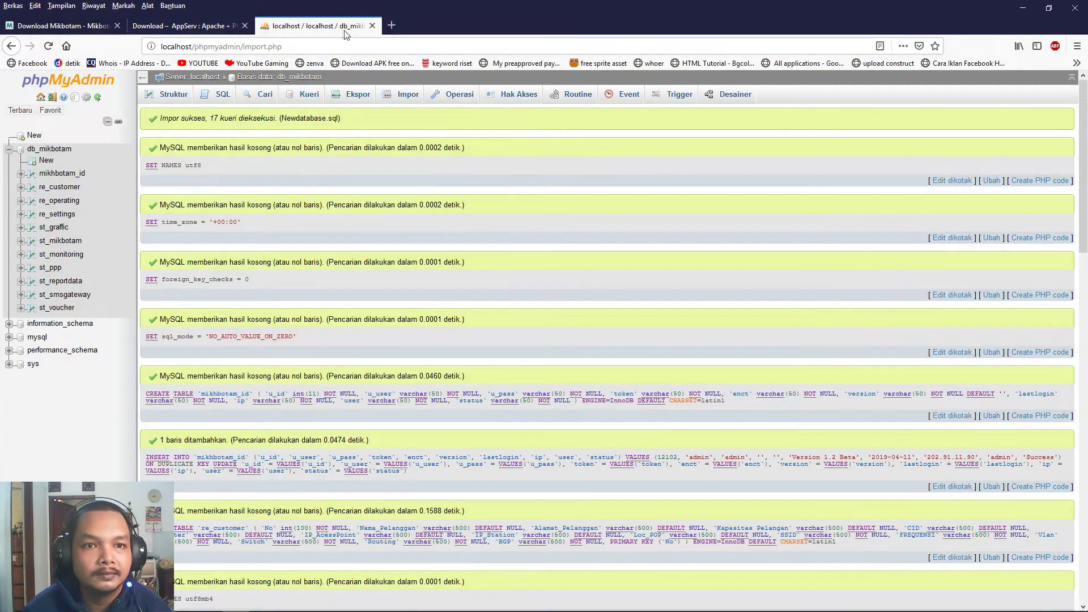
# Load localhost/mikbotam in a new Firefox tab.
pyautogui.click(391, 25)
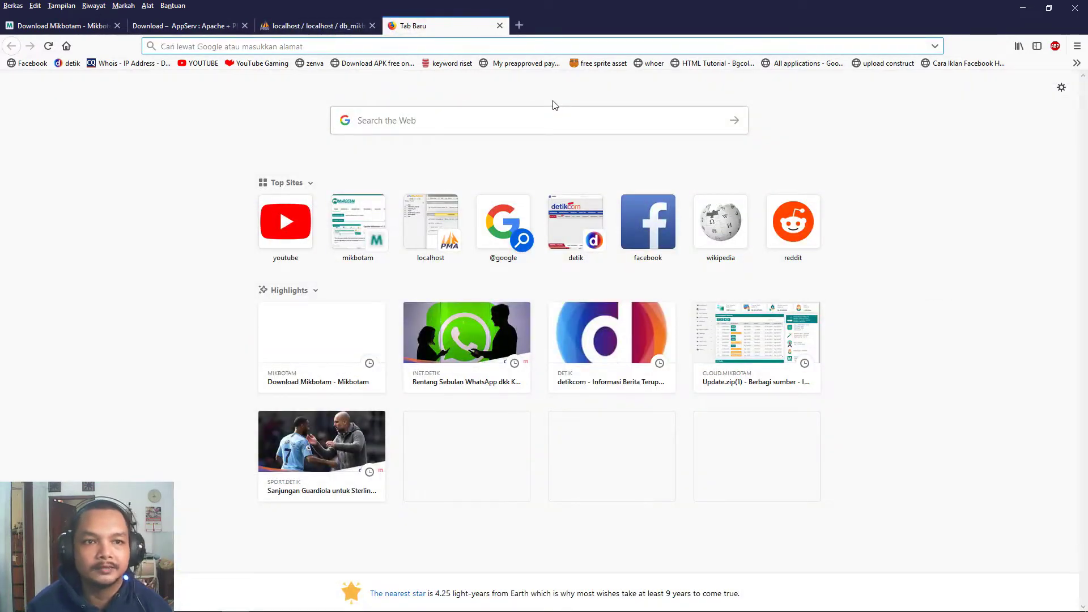
pyautogui.write('mikbot')
pyautogui.press('BackSpace')
pyautogui.press('BackSpace')
pyautogui.press('BackSpace')
pyautogui.press('BackSpace')
pyautogui.press('BackSpace')
pyautogui.press('BackSpace')
pyautogui.write('loca')
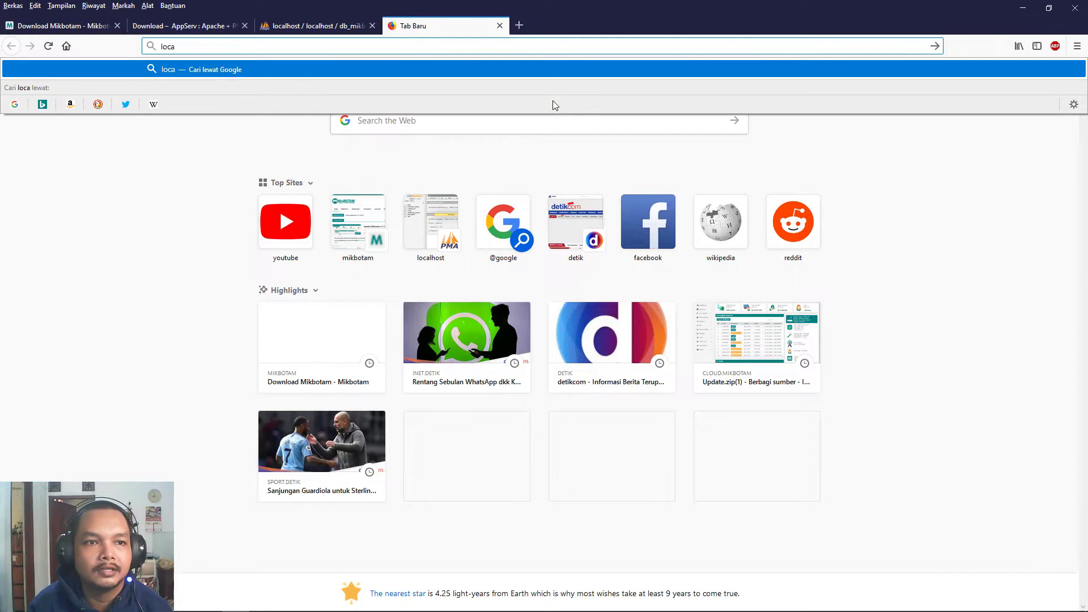
pyautogui.write('lhost/mikbotam')
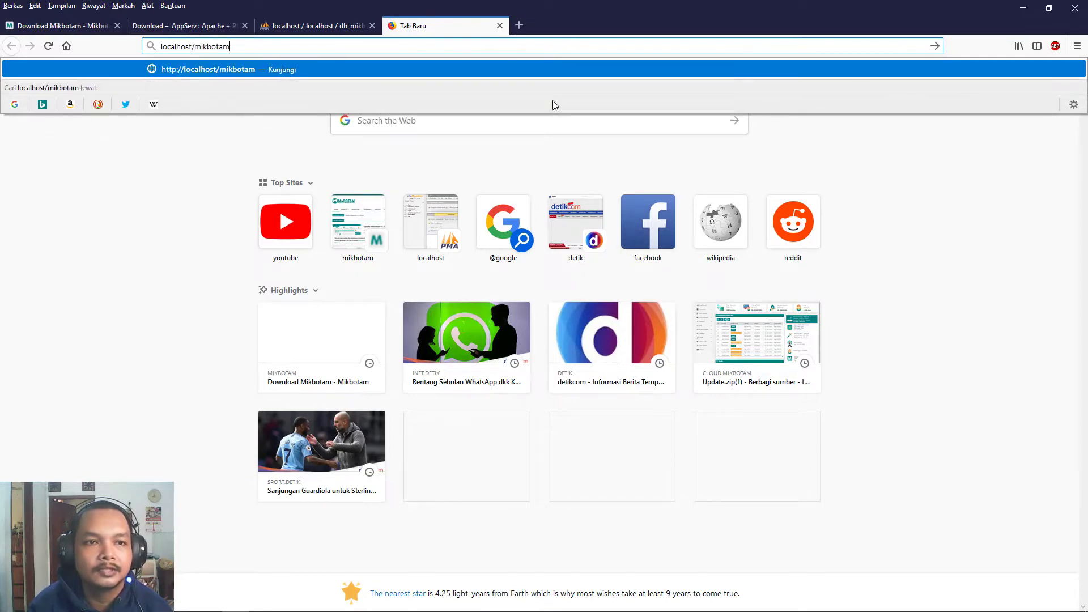
pyautogui.press('Return')
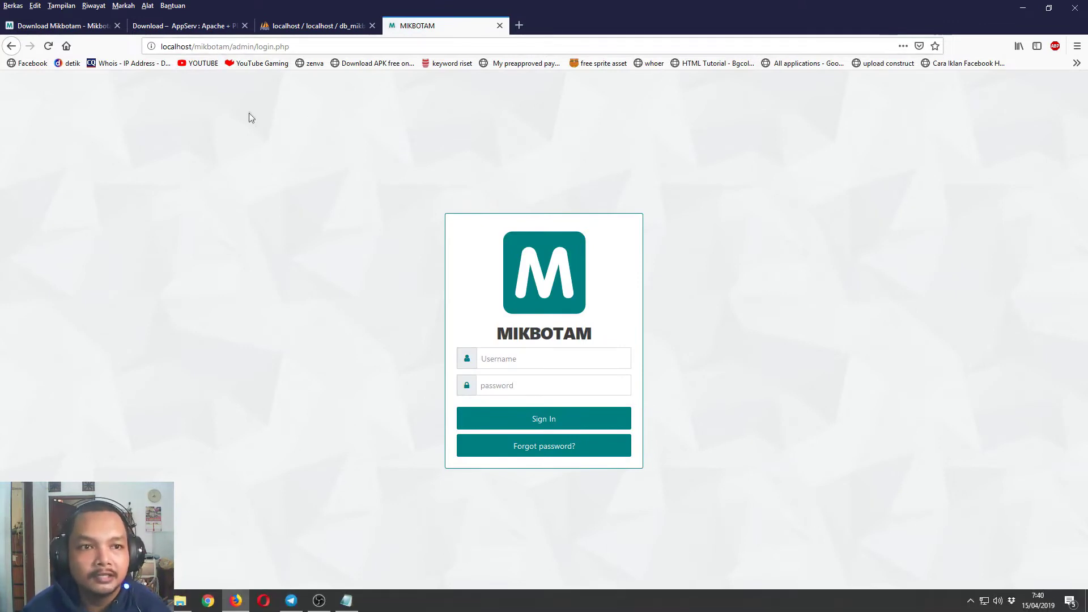
# Check the www folder in Explorer, then return to the Mikbotam login page address.
pyautogui.click(182, 600)
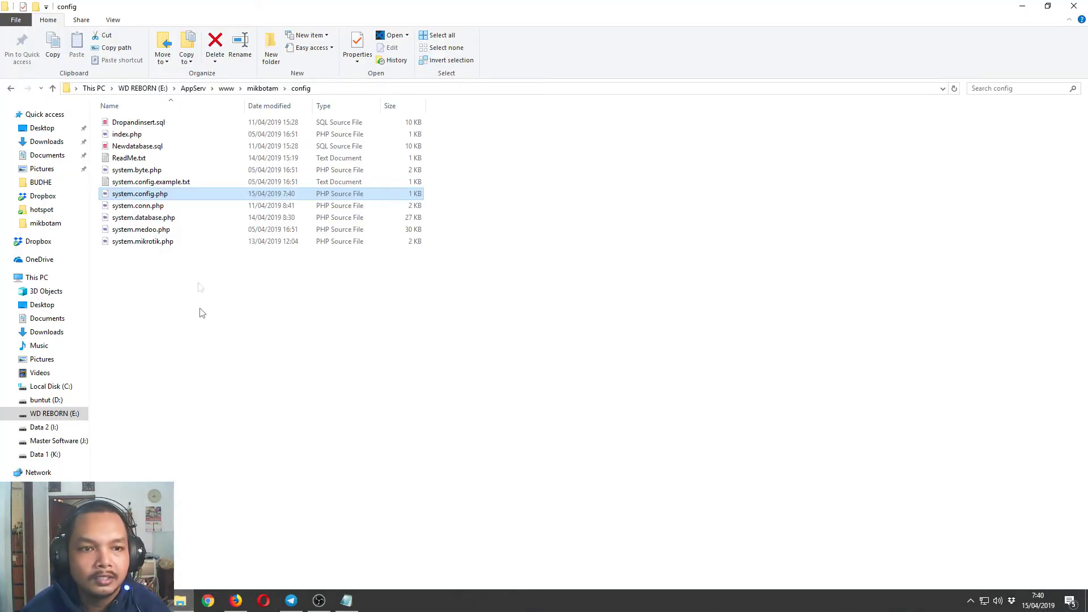
pyautogui.click(226, 89)
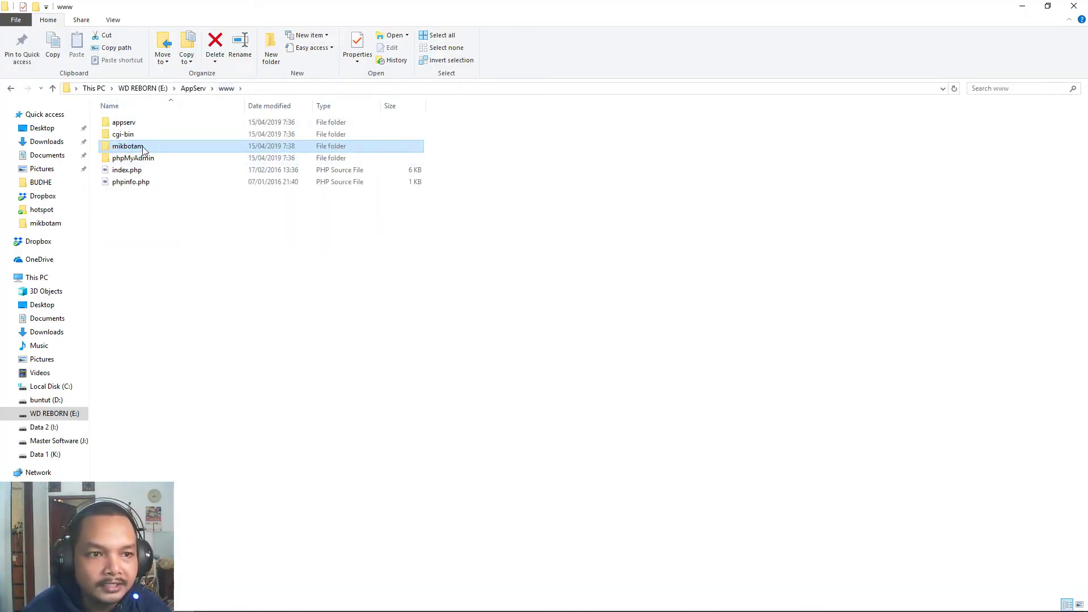
pyautogui.moveTo(143, 151)
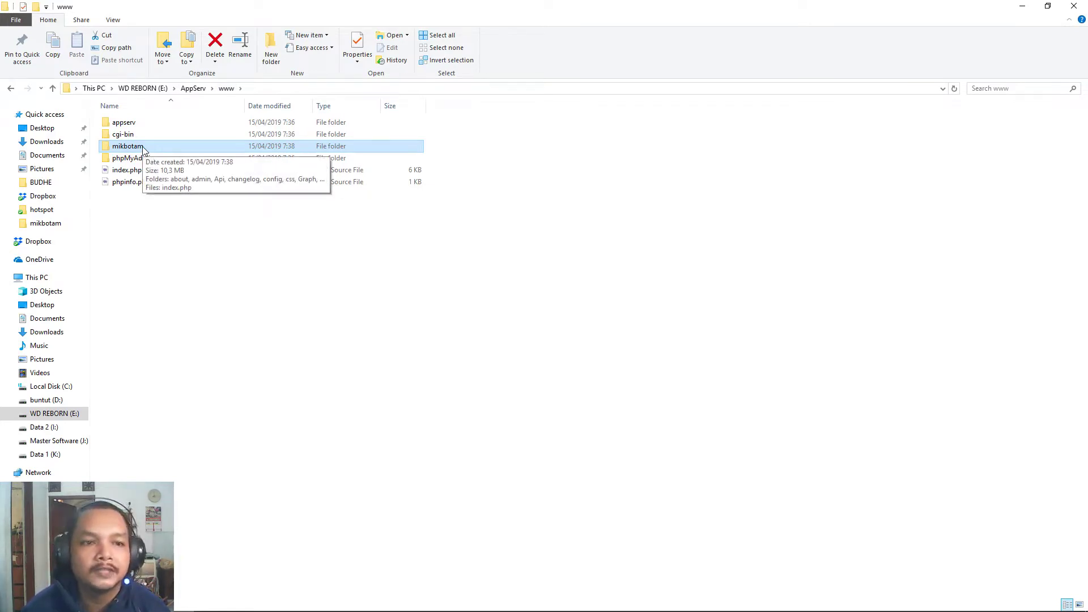
pyautogui.click(237, 600)
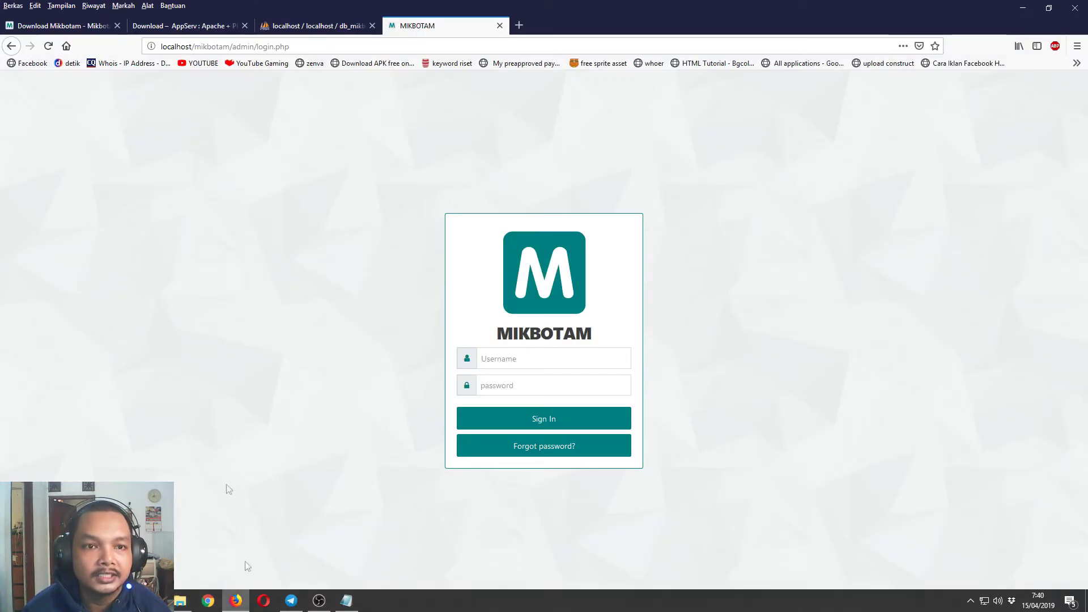
pyautogui.click(231, 48)
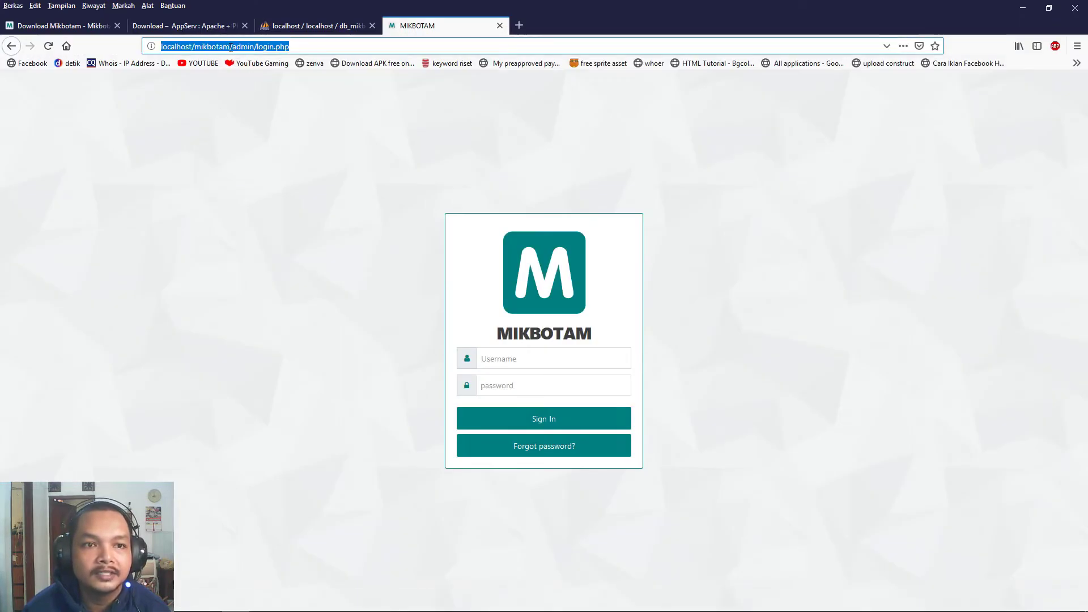
pyautogui.click(230, 48)
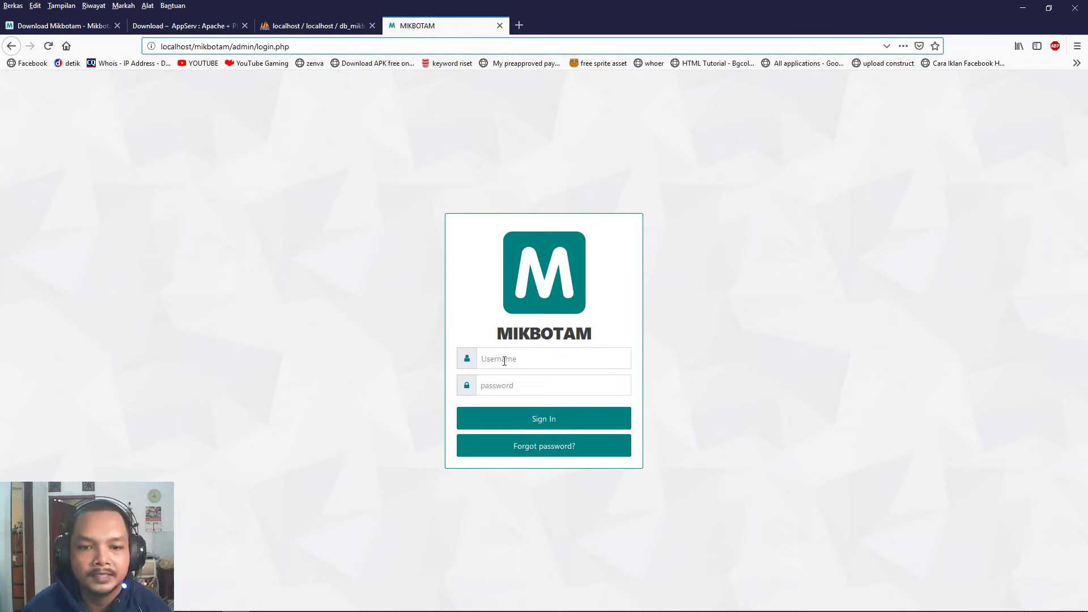
# Sign in to the Mikbotam admin panel as admin with the account password.
pyautogui.click(481, 359)
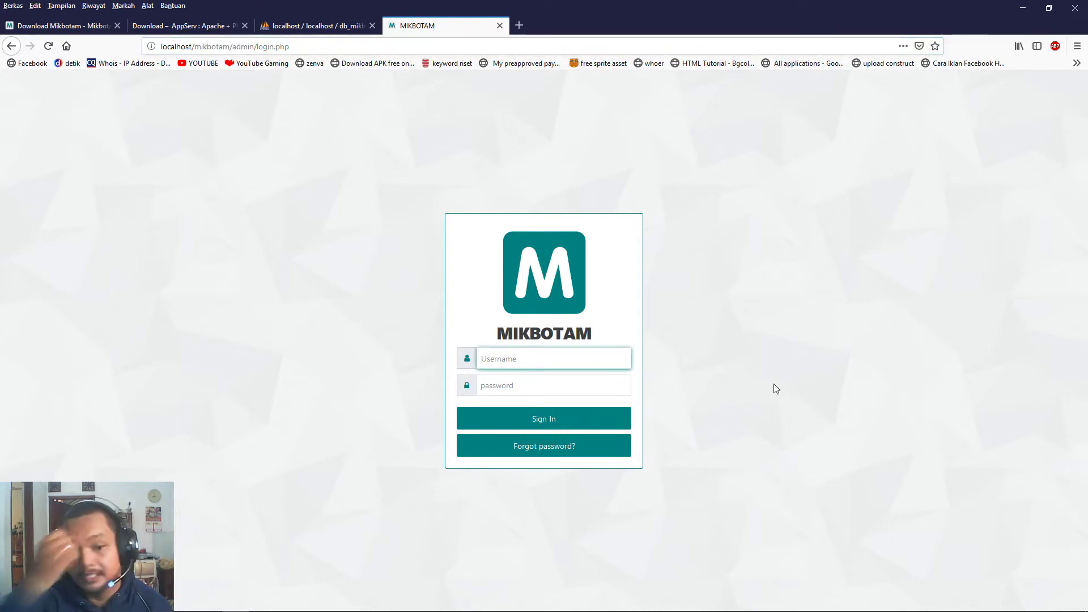
pyautogui.write('admin')
pyautogui.press('Tab')
pyautogui.write('admin')
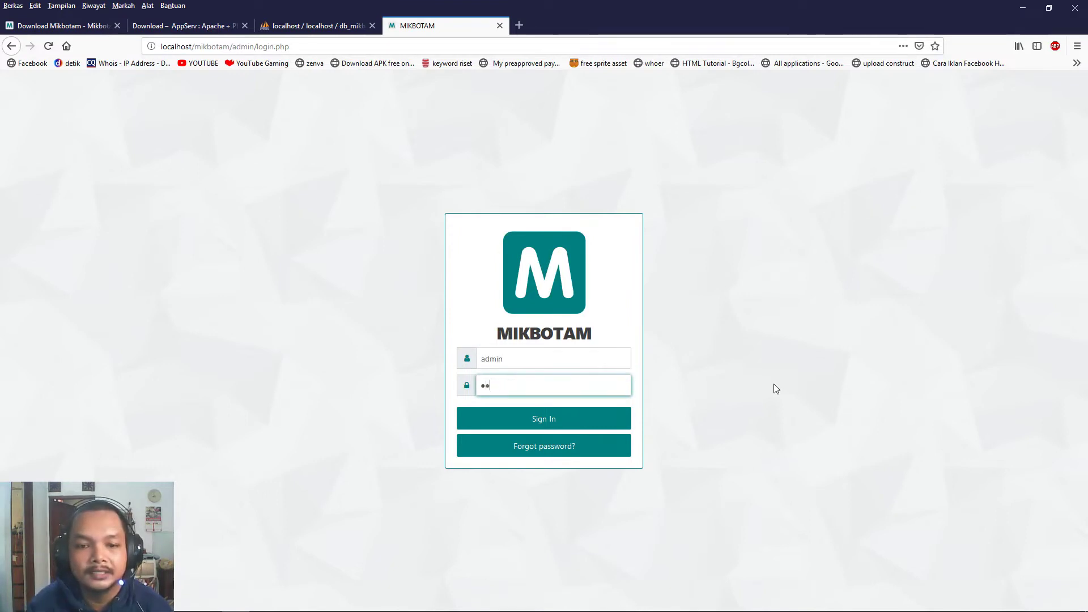
pyautogui.press('Return')
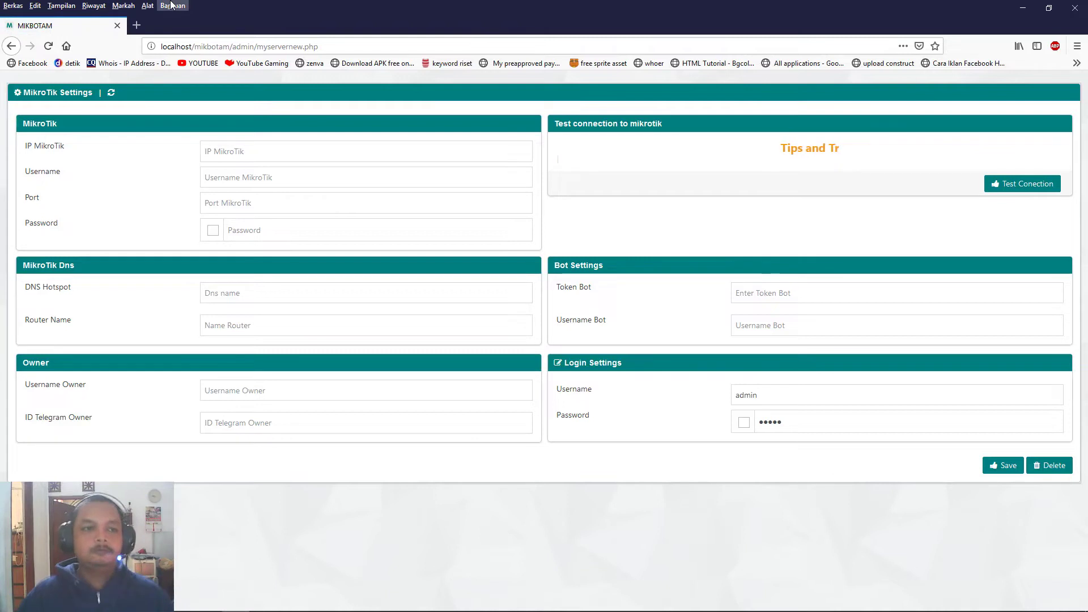
pyautogui.click(312, 145)
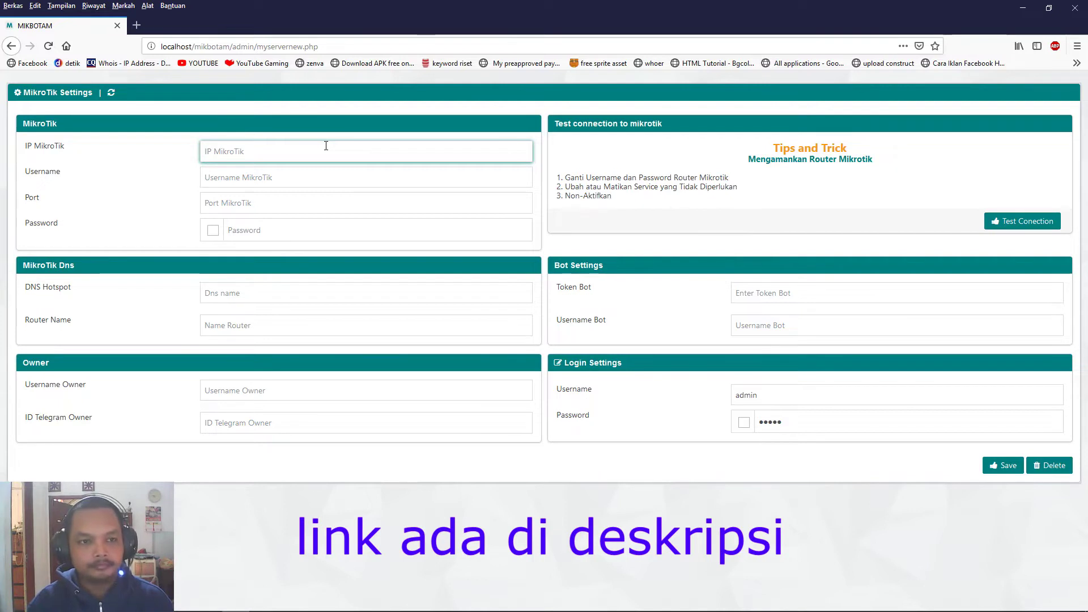
# Enter the router's hotspot hostname and username admin in the MikroTik fields.
pyautogui.write('arle')
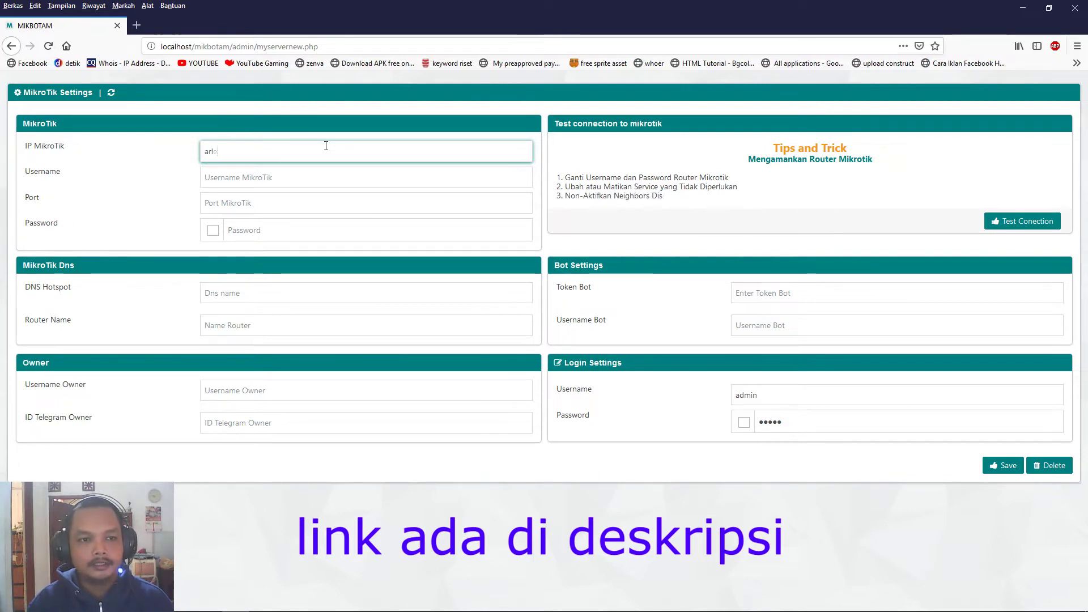
pyautogui.write('yhotspot.mooo.com')
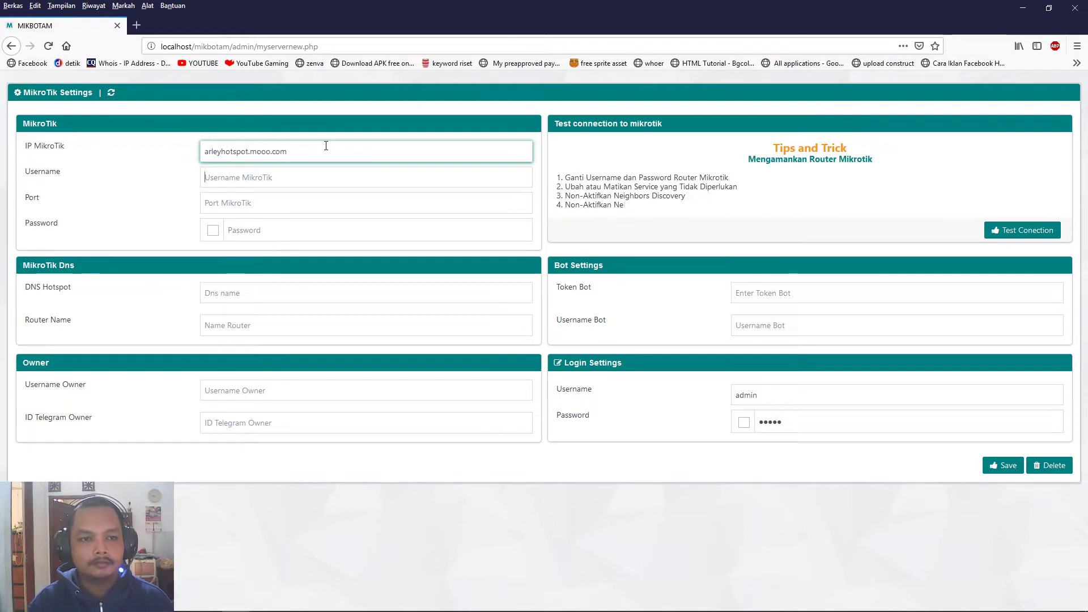
pyautogui.write('admin')
pyautogui.press('Tab')
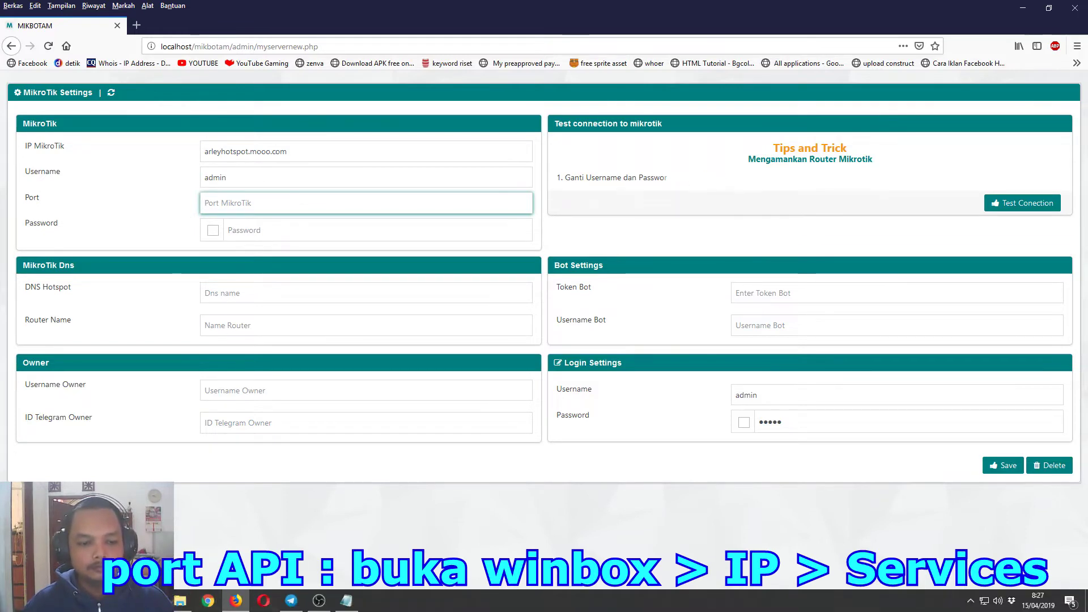
pyautogui.hotkey('alt', 'Tab')
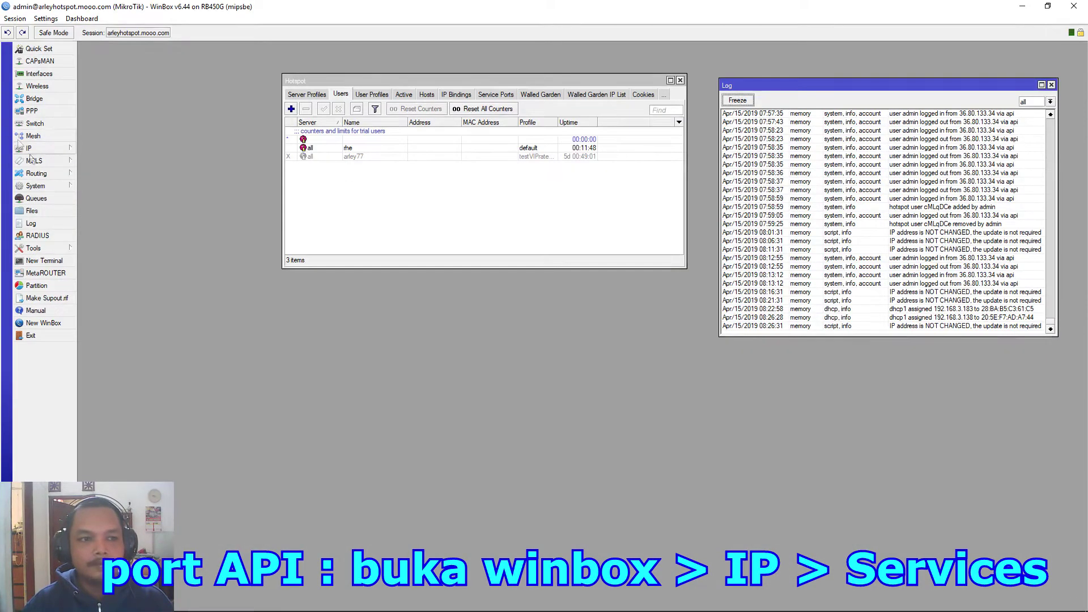
# Look up the api port 8728 in WinBox's IP Services, then return to Mikbotam's Port field.
pyautogui.click(28, 149)
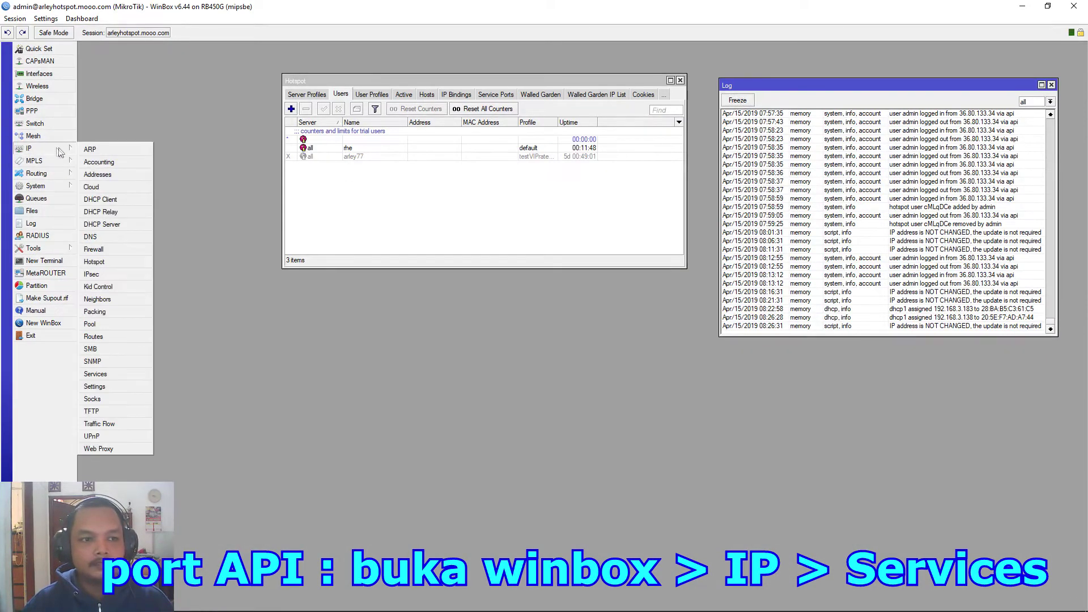
pyautogui.click(105, 374)
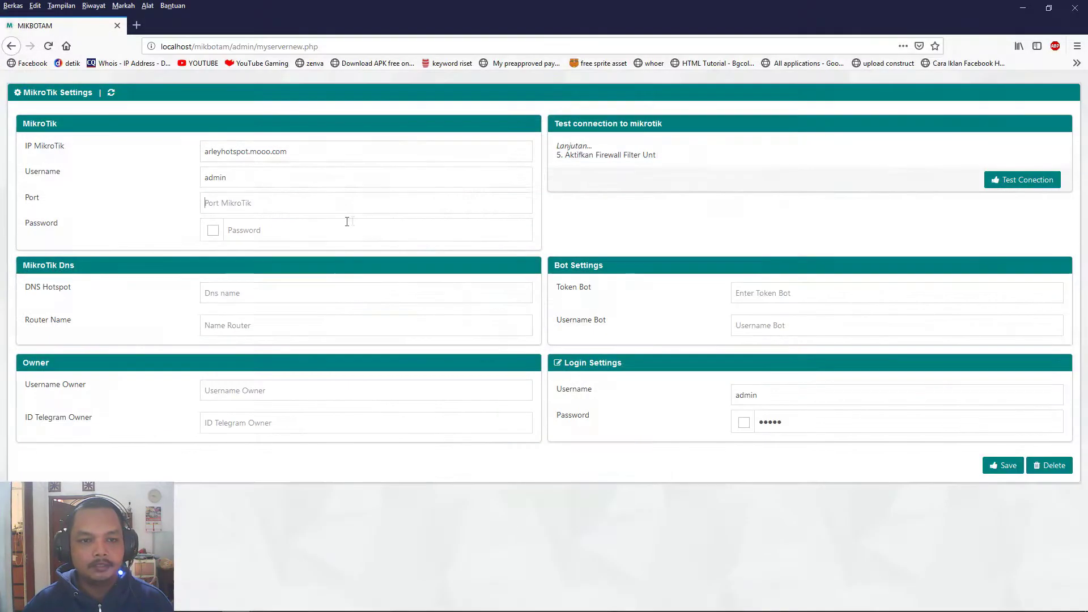
pyautogui.click(250, 203)
# Enter port 8728 and the router password in Mikbotam, then focus the DNS Hotspot field.
pyautogui.write('8728')
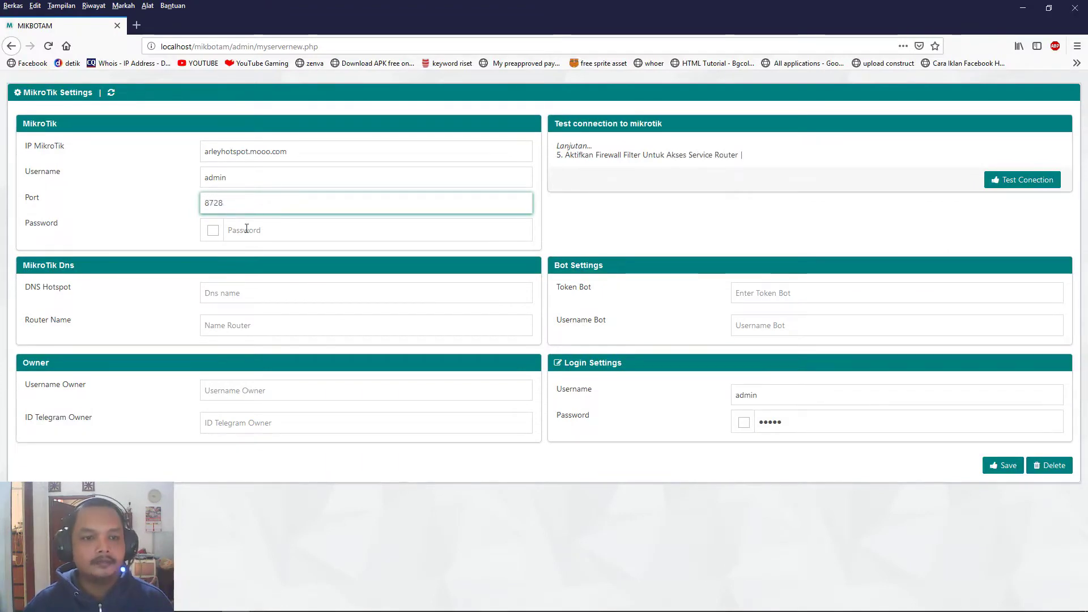
pyautogui.click(247, 238)
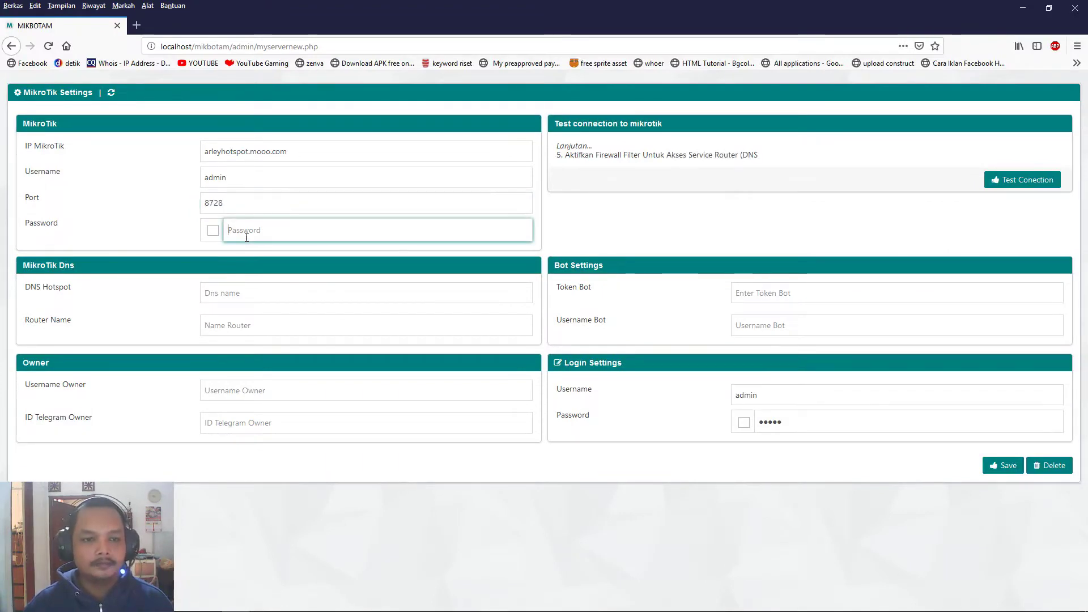
pyautogui.write('••••••••••')
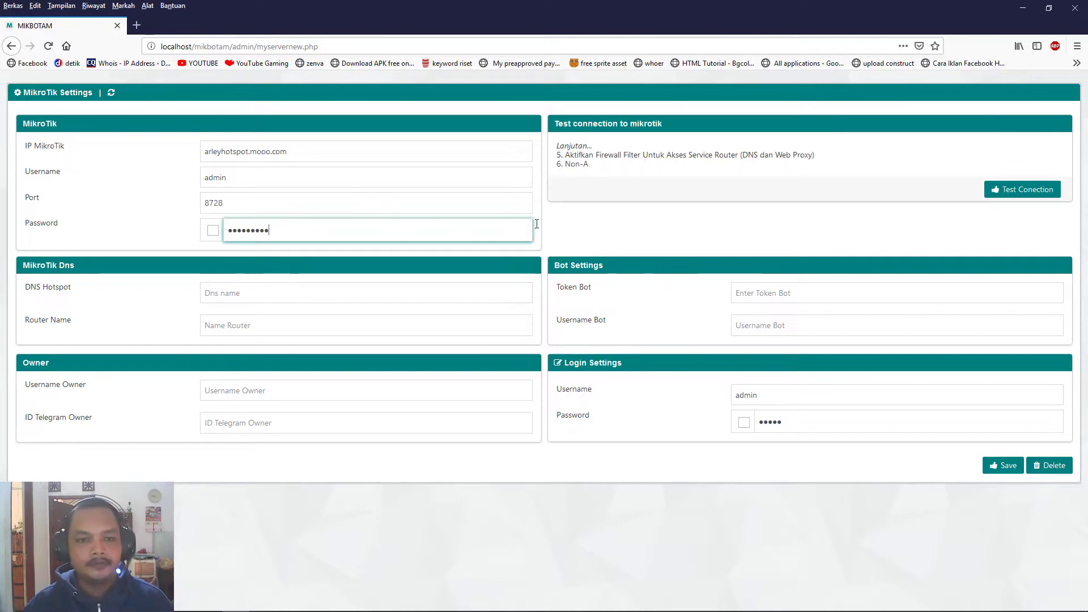
pyautogui.click(274, 295)
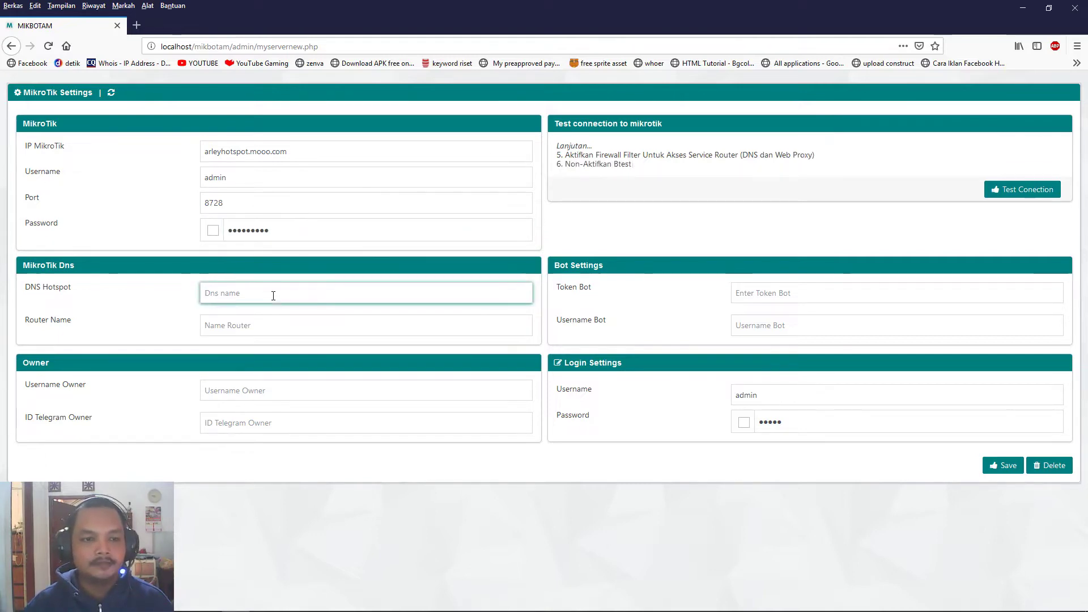
pyautogui.hotkey('alt', 'Tab')
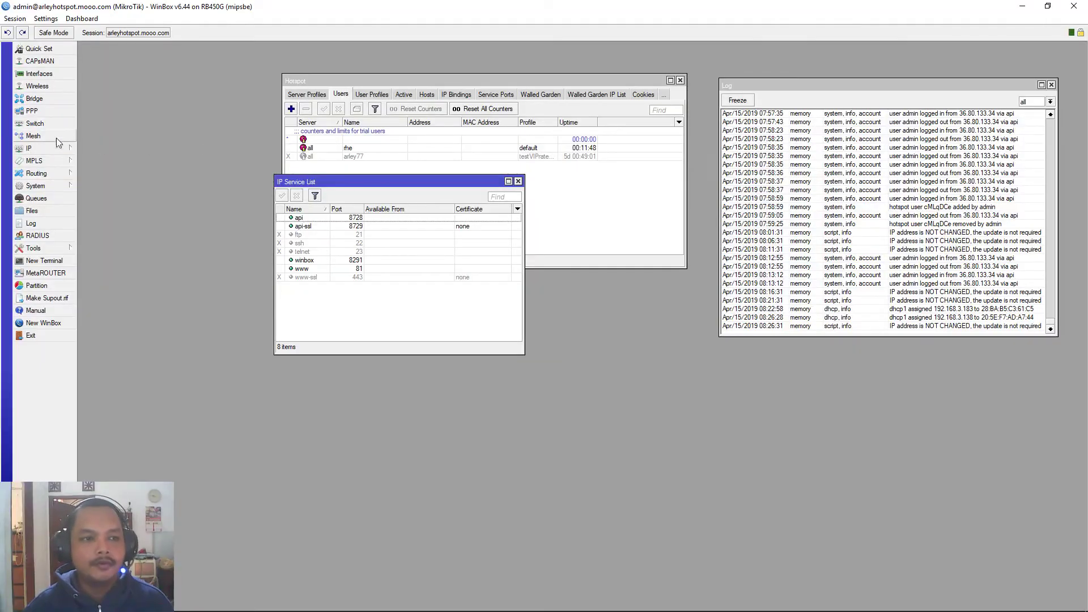
# Find the DNS name arley.hotspot of profile hsprof1 in WinBox's Hotspot Server Profiles.
pyautogui.click(57, 152)
pyautogui.click(110, 262)
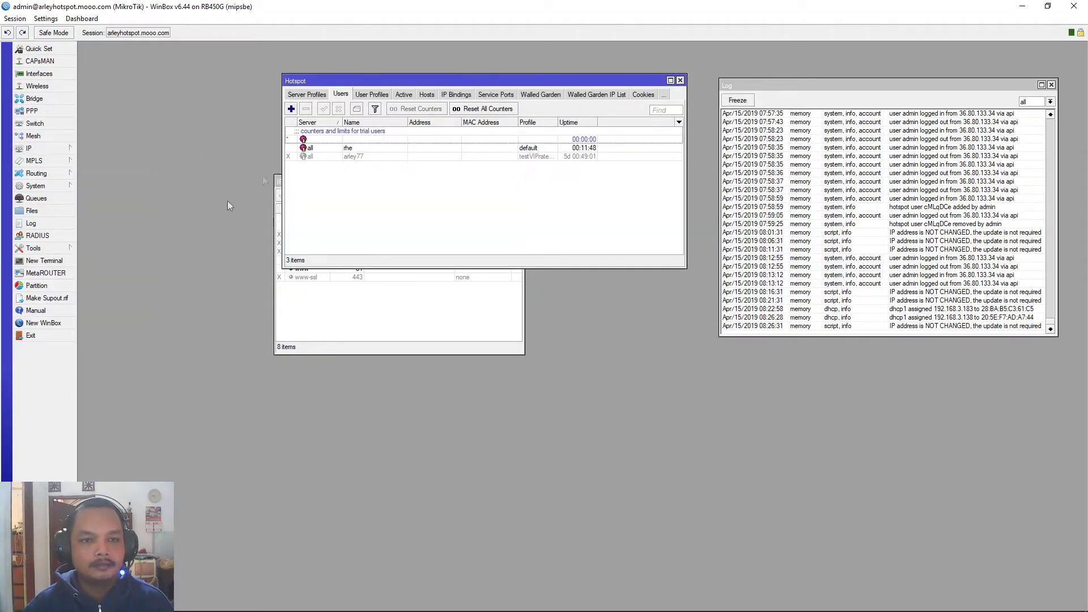
pyautogui.click(316, 97)
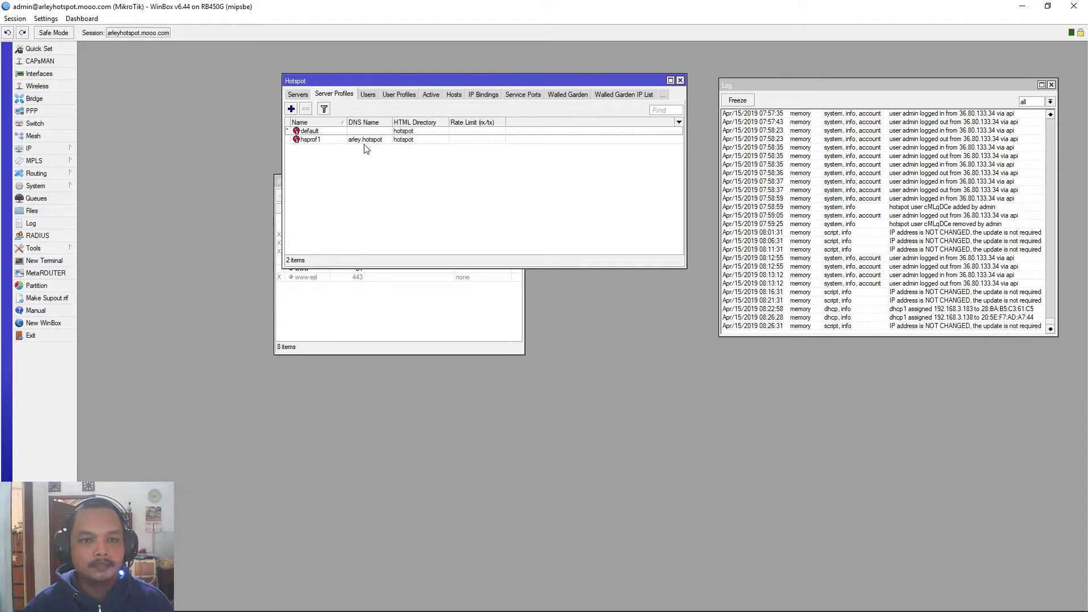
pyautogui.hotkey('alt', 'Tab')
# Enter DNS Hotspot arley.hotspot and Router Name 'Arley Hotspot'.
pyautogui.write('arley.hotspot')
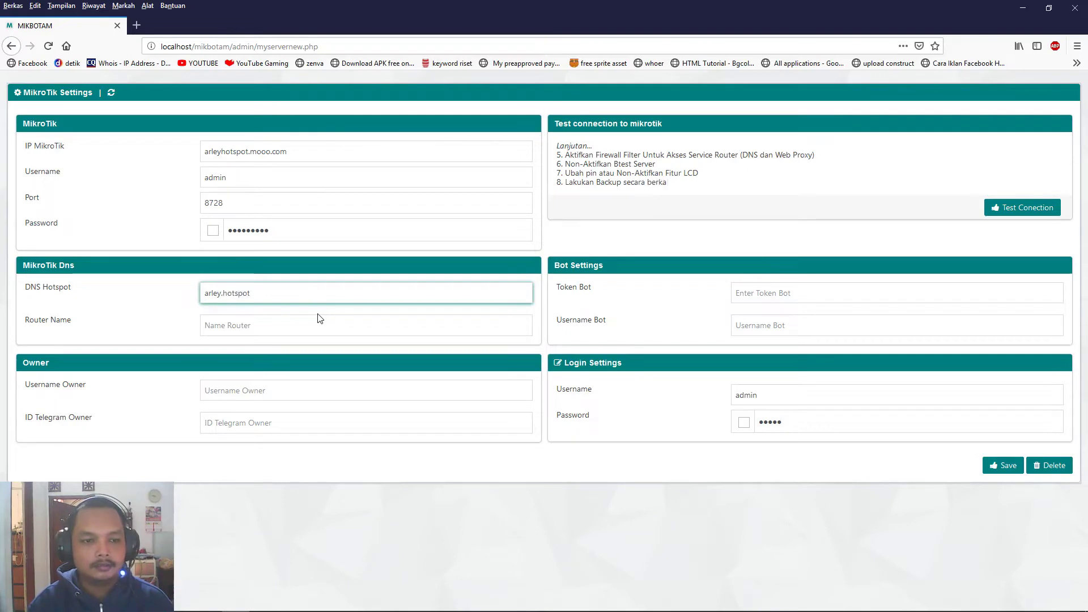
pyautogui.press('Tab')
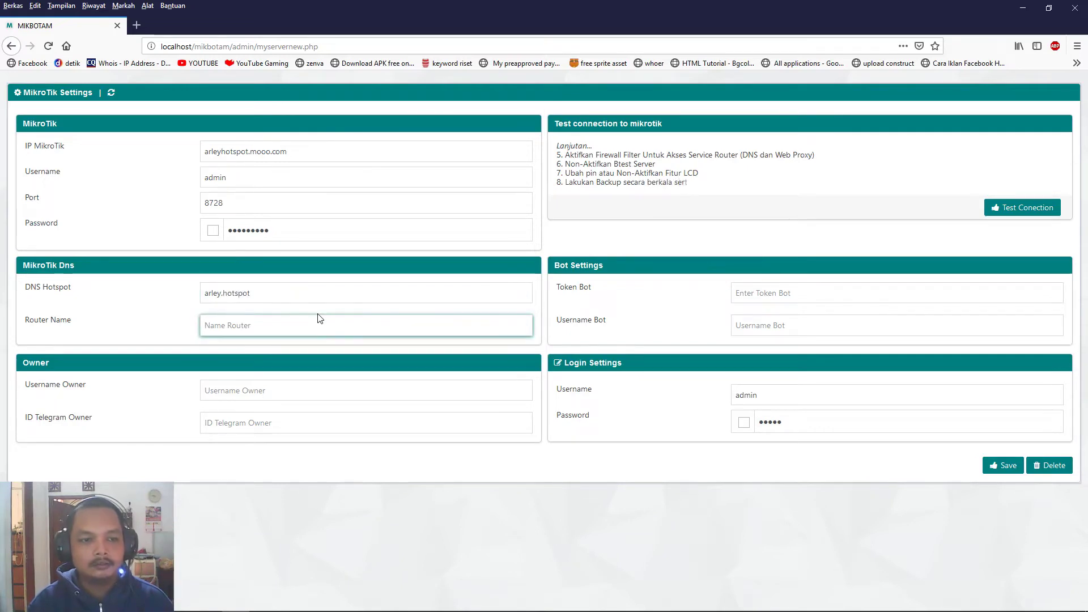
pyautogui.write('Arley Hotspot')
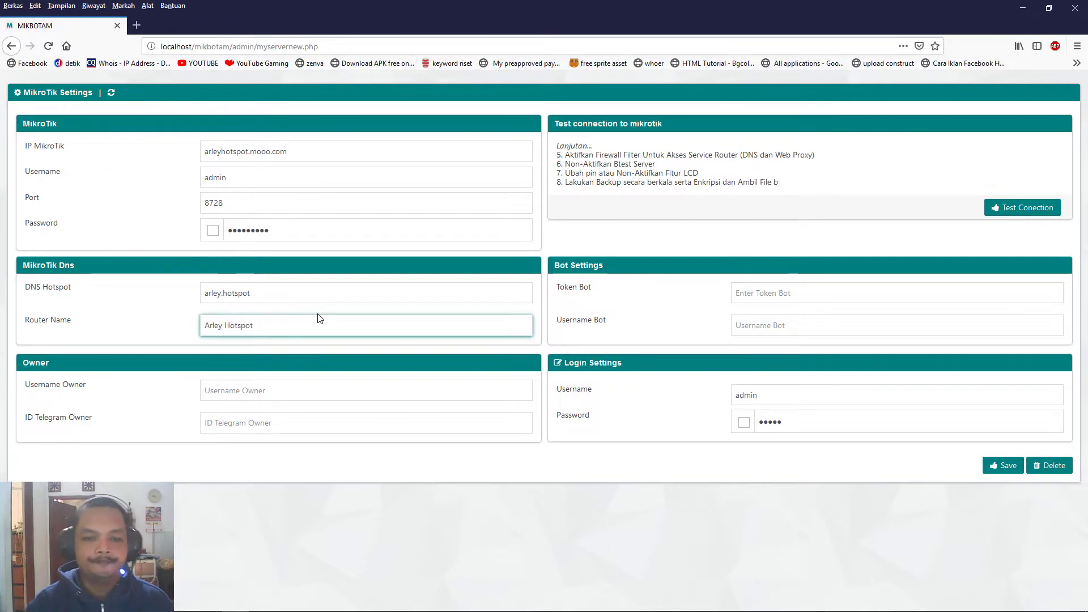
# Paste the bot token from the Notepad notes into Token Bot.
pyautogui.click(774, 295)
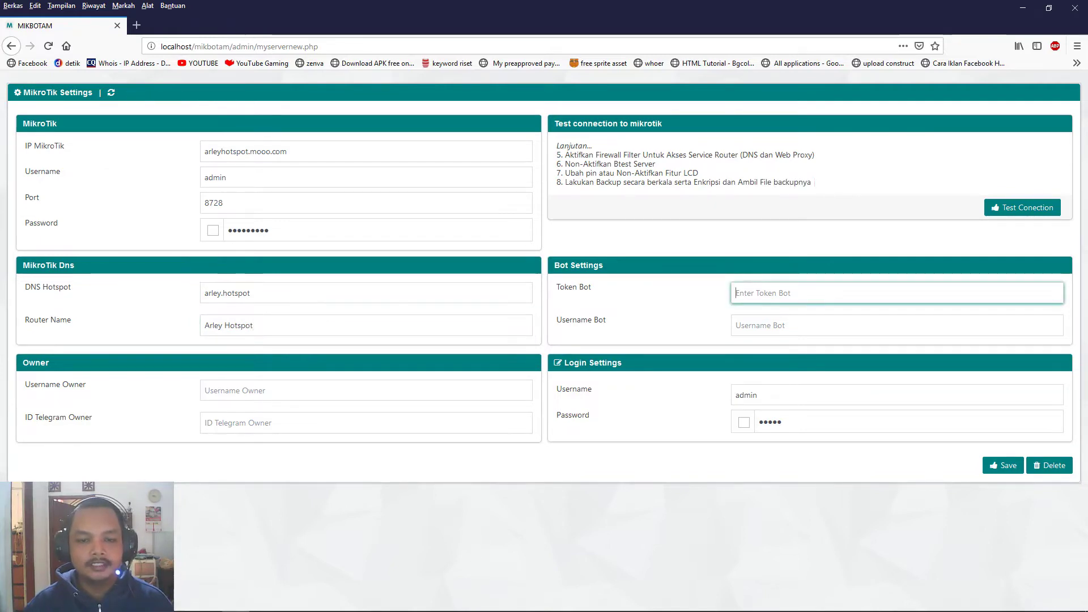
pyautogui.click(348, 606)
pyautogui.moveTo(455, 84); pyautogui.dragTo(841, 81)
pyautogui.hotkey('ctrl', 'c')
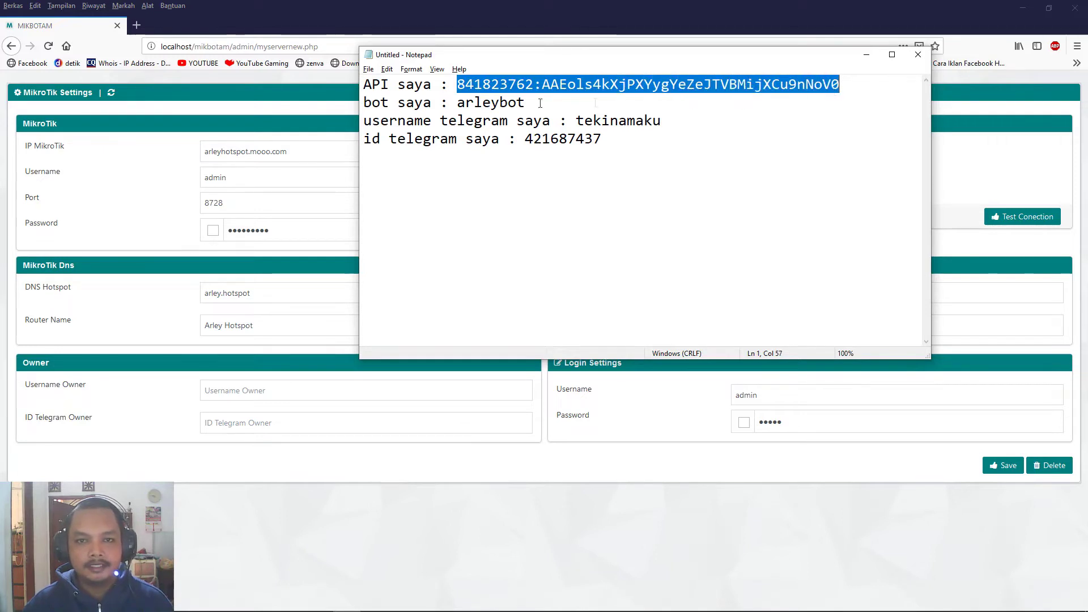
pyautogui.click(981, 294)
pyautogui.hotkey('ctrl', 'v')
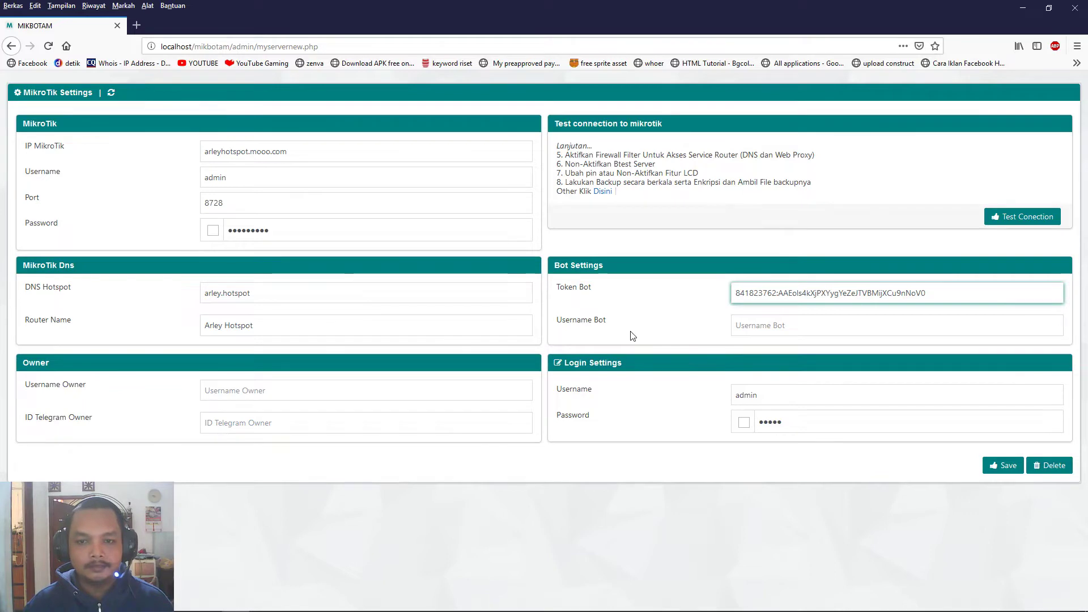
# Copy the bot's username from the notes into Username Bot.
pyautogui.hotkey('alt', 'Tab')
pyautogui.moveTo(526, 103); pyautogui.dragTo(460, 102)
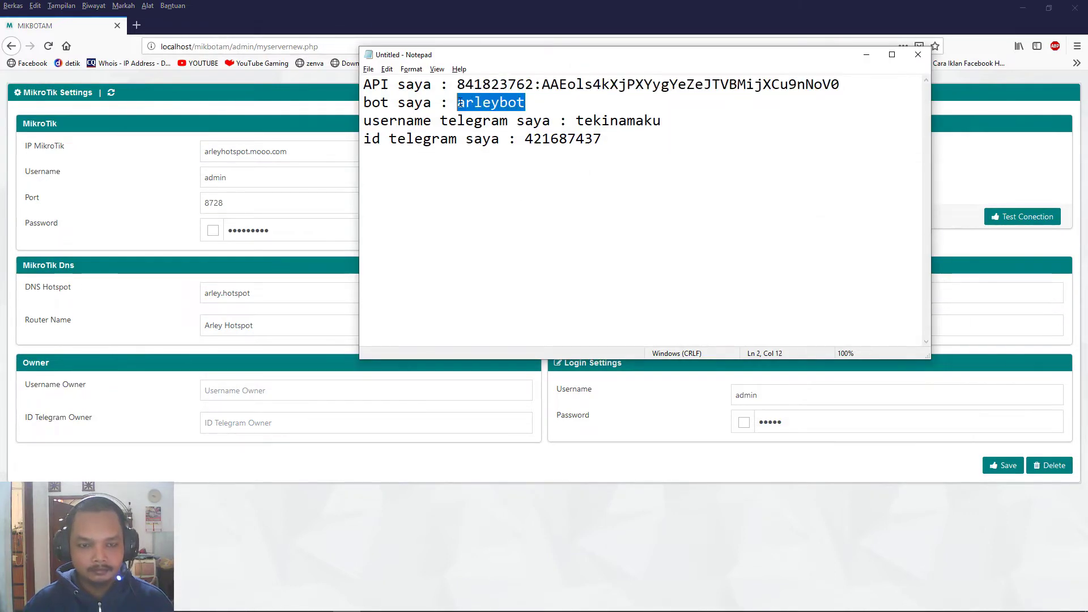
pyautogui.hotkey('ctrl', 'c')
pyautogui.hotkey('alt', 'Tab')
pyautogui.click(818, 327)
pyautogui.hotkey('ctrl', 'v')
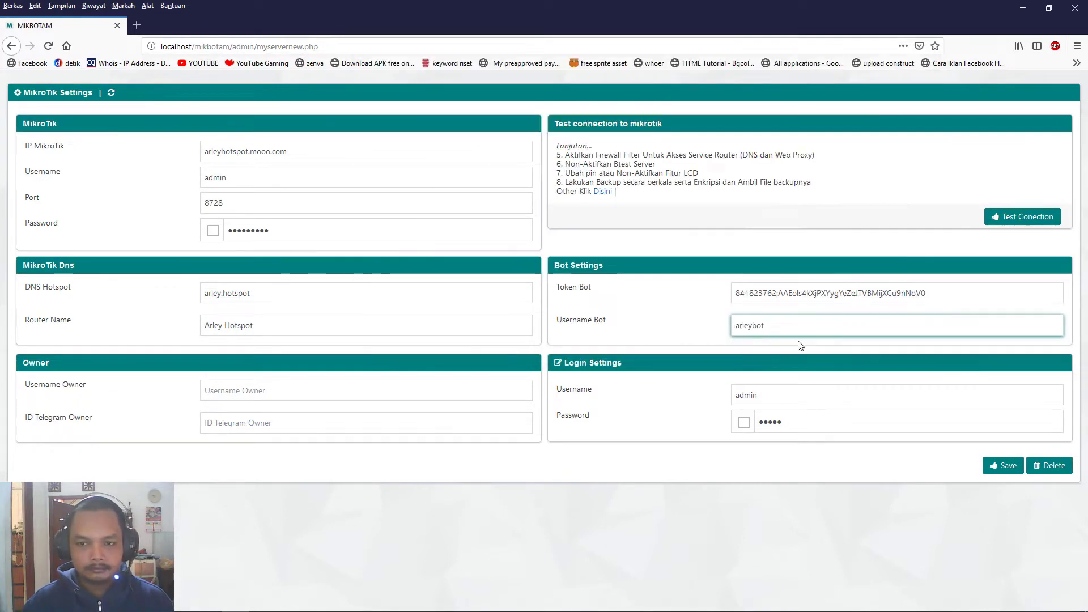
# Fill in the owner's Telegram username and Telegram ID from the notes.
pyautogui.click(270, 391)
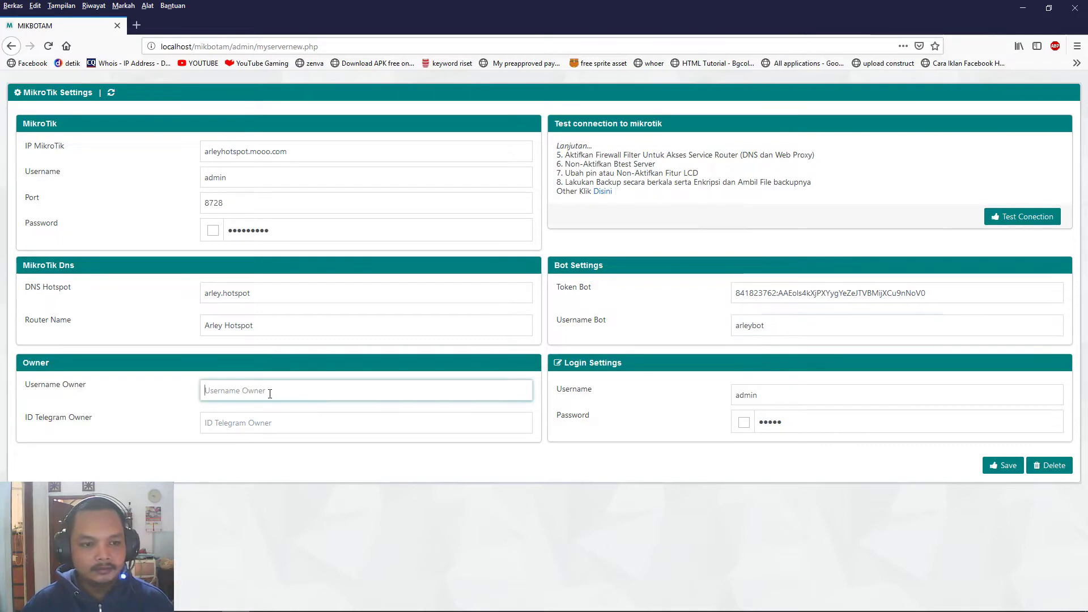
pyautogui.hotkey('alt', 'Tab')
pyautogui.moveTo(577, 121); pyautogui.dragTo(662, 121)
pyautogui.hotkey('alt', 'Tab')
pyautogui.hotkey('ctrl', 'v')
pyautogui.hotkey('alt', 'Tab')
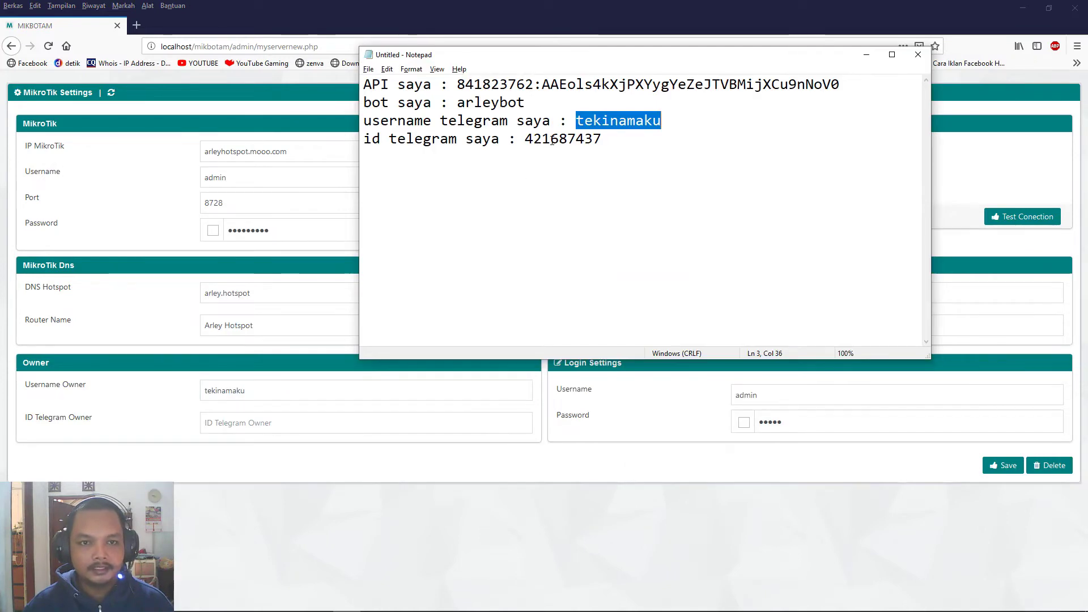
pyautogui.doubleClick(552, 142)
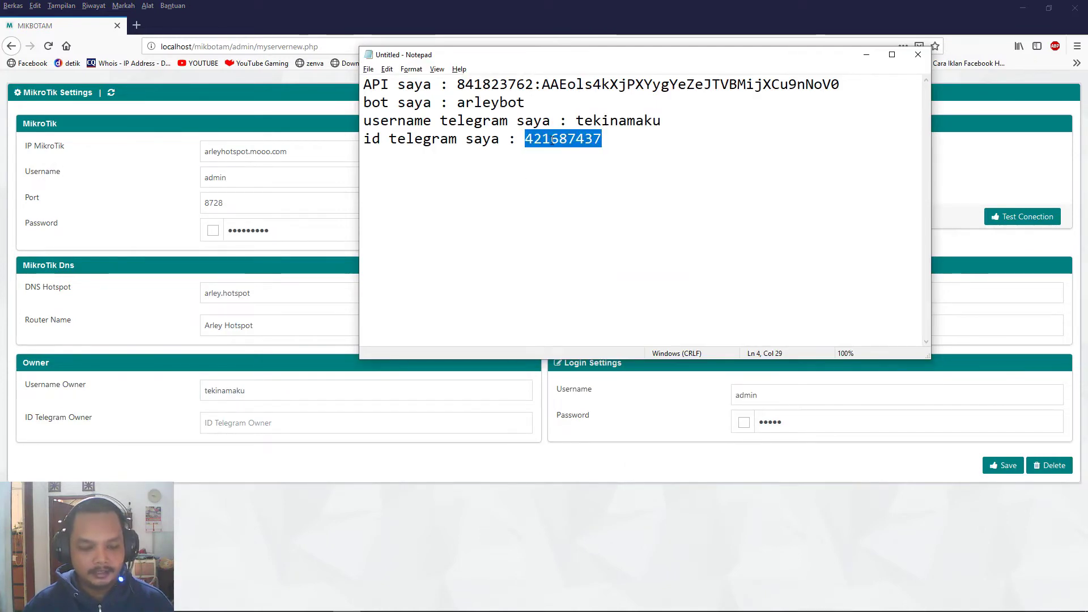
pyautogui.click(255, 428)
pyautogui.hotkey('ctrl', 'v')
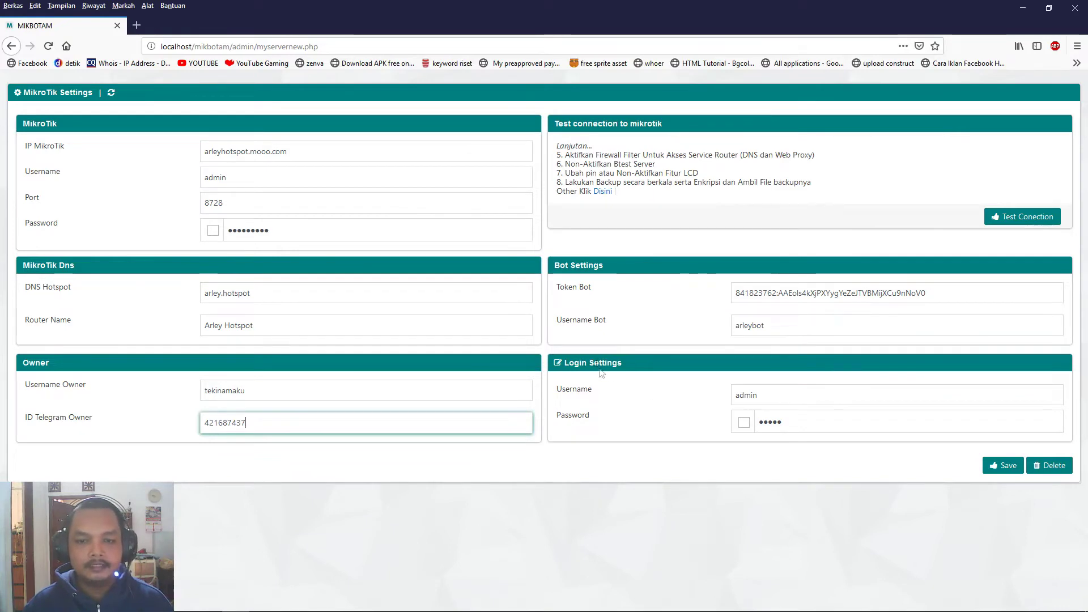
# Reveal the login password in the login settings to check it.
pyautogui.click(752, 400)
pyautogui.click(799, 424)
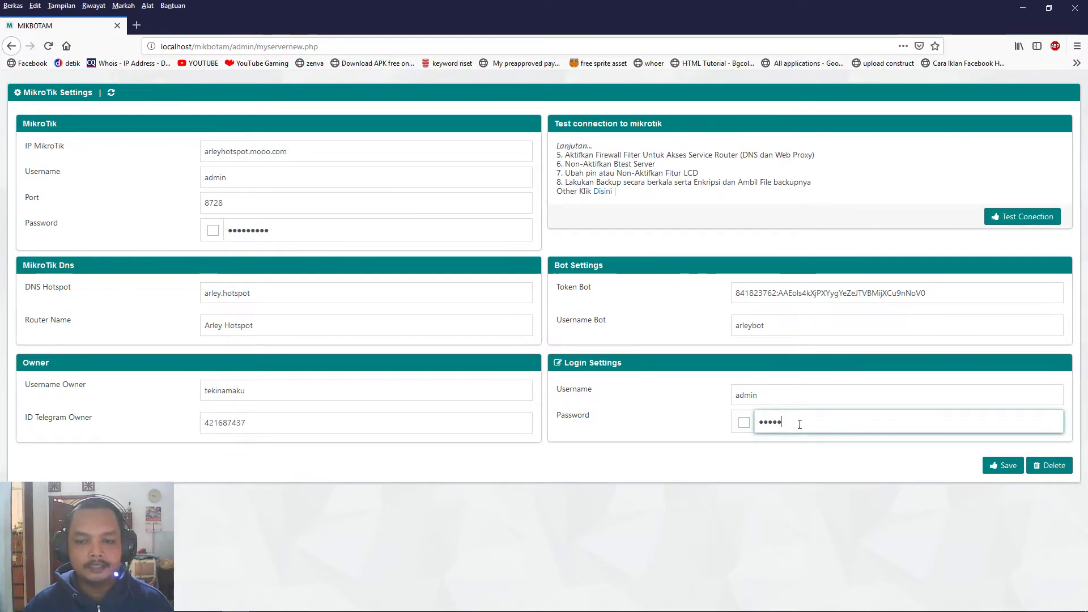
pyautogui.click(745, 424)
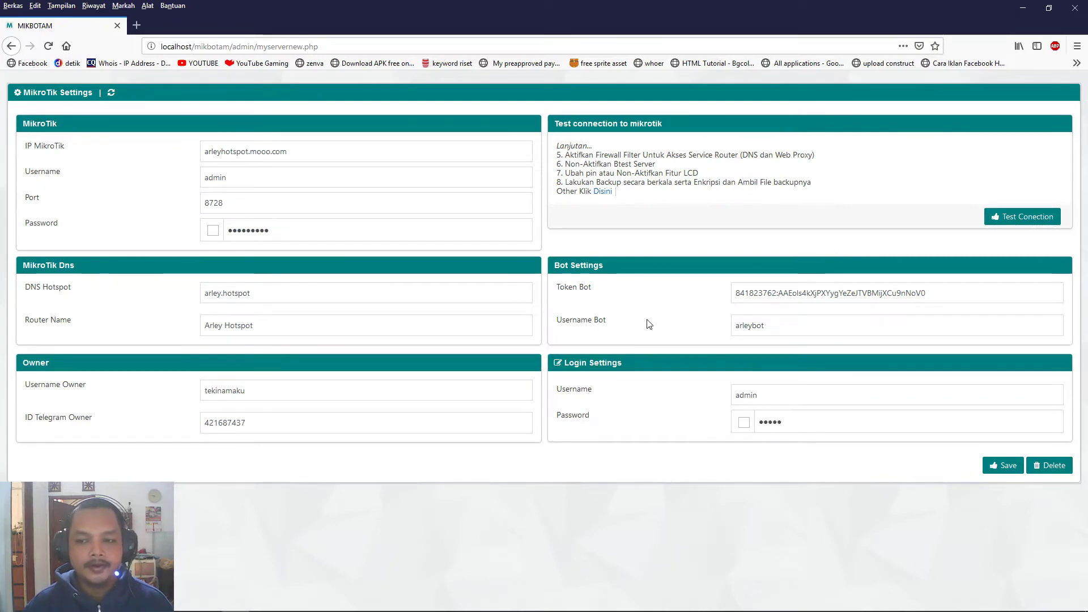
# Save the MikroTik and bot settings and open the Settings Voucher page.
pyautogui.click(1002, 468)
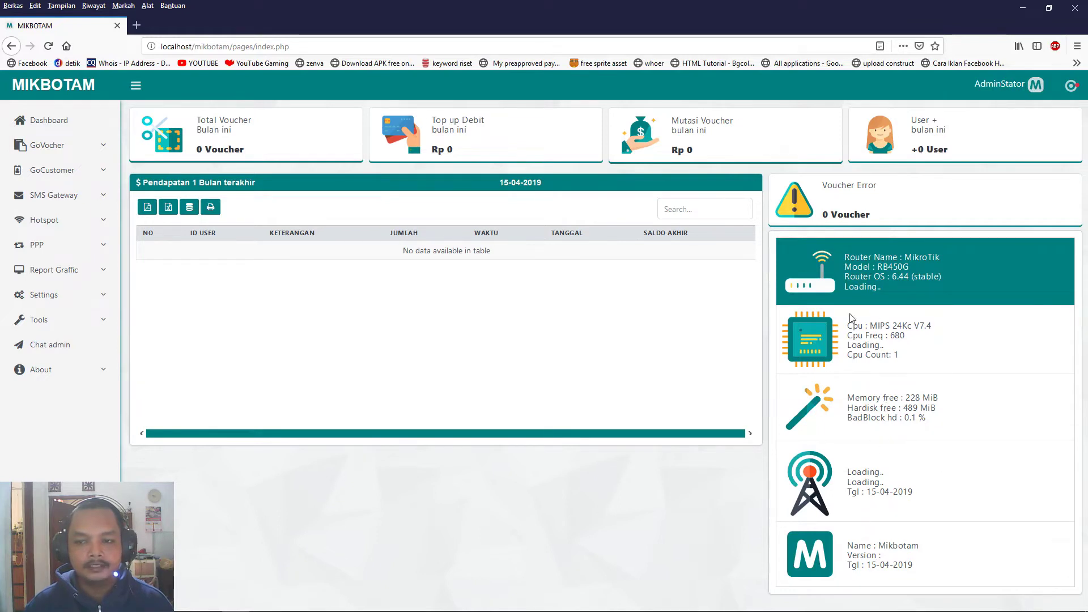
pyautogui.click(77, 298)
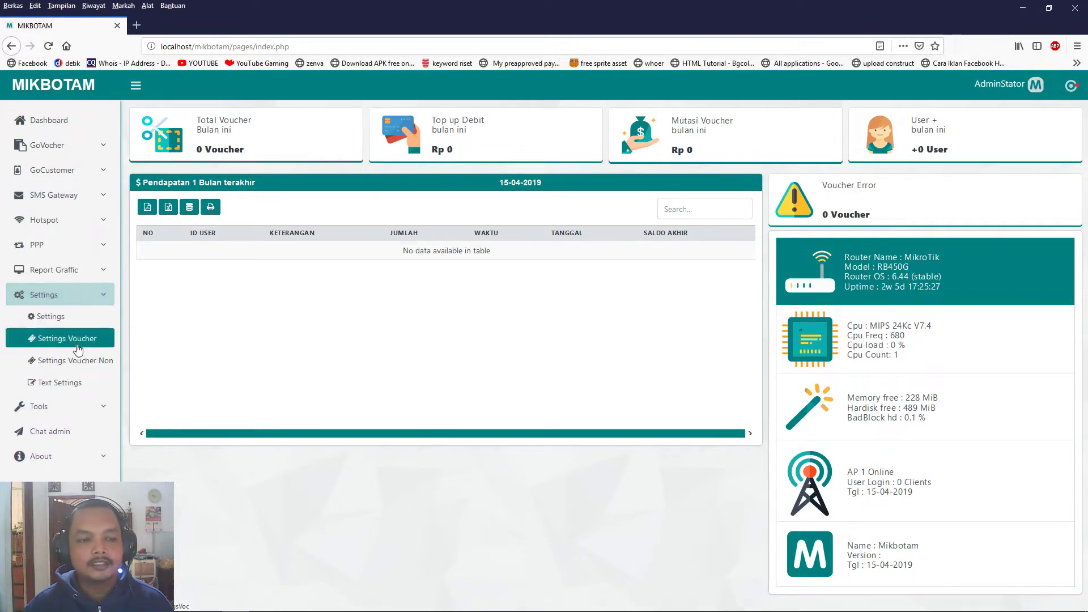
pyautogui.click(88, 367)
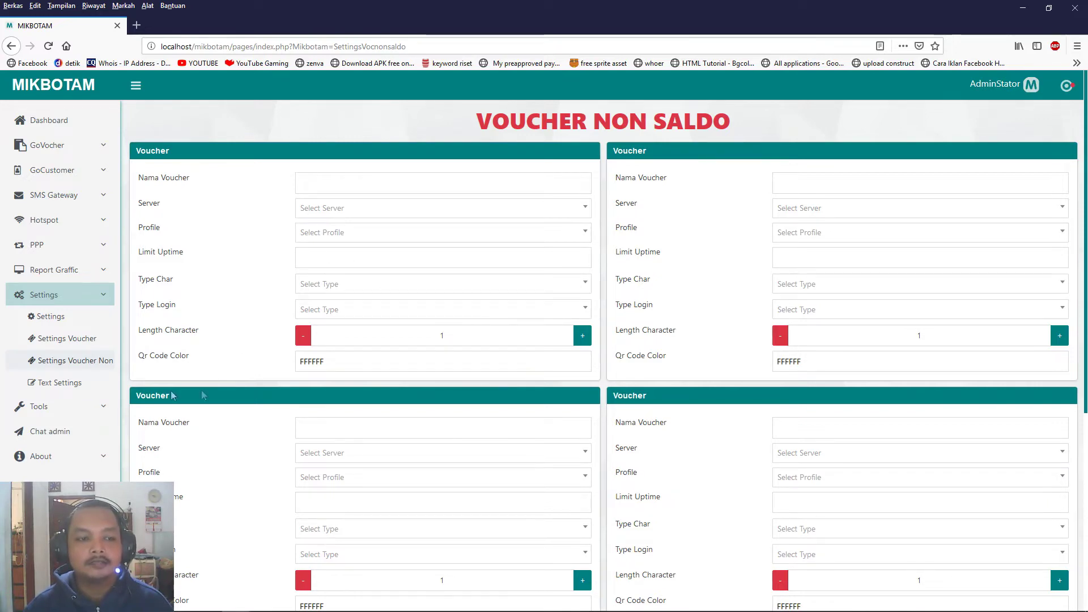
pyautogui.click(79, 339)
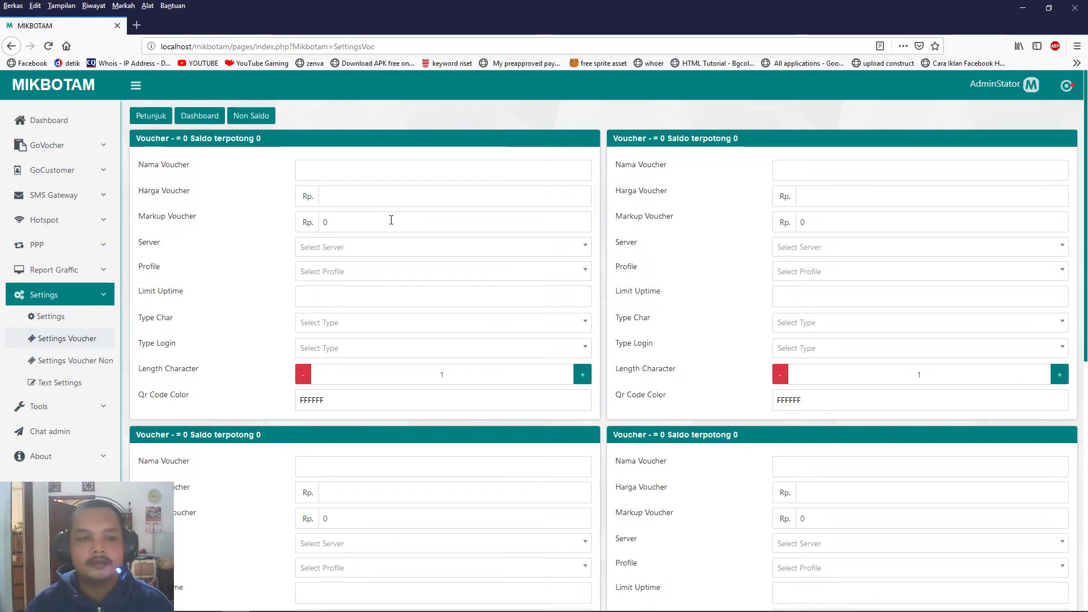
# Check the voucher field guide and name the first voucher paket1(2hari).
pyautogui.click(369, 173)
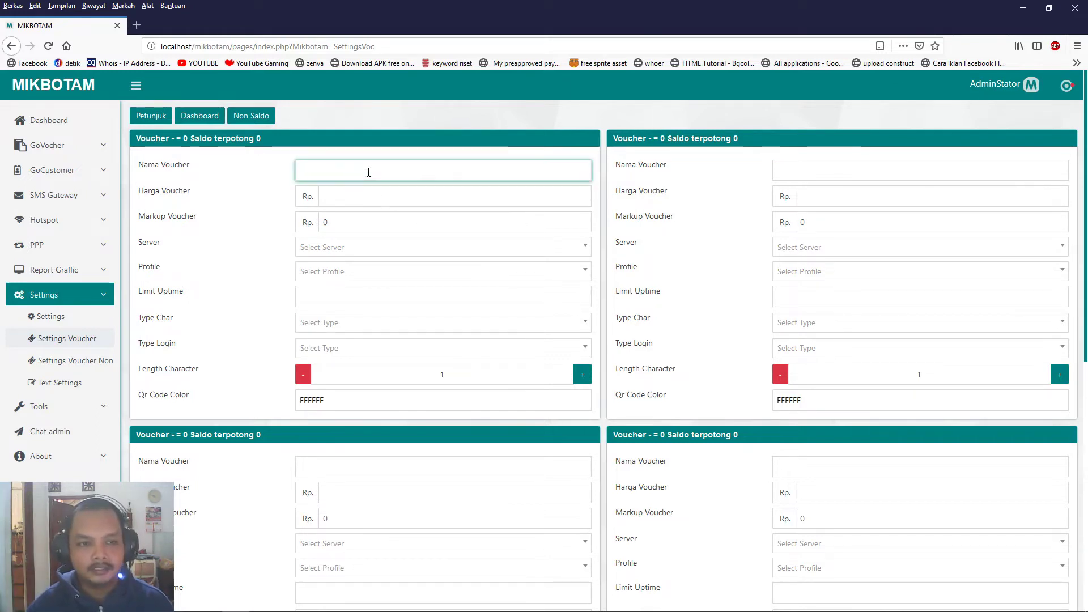
pyautogui.click(143, 117)
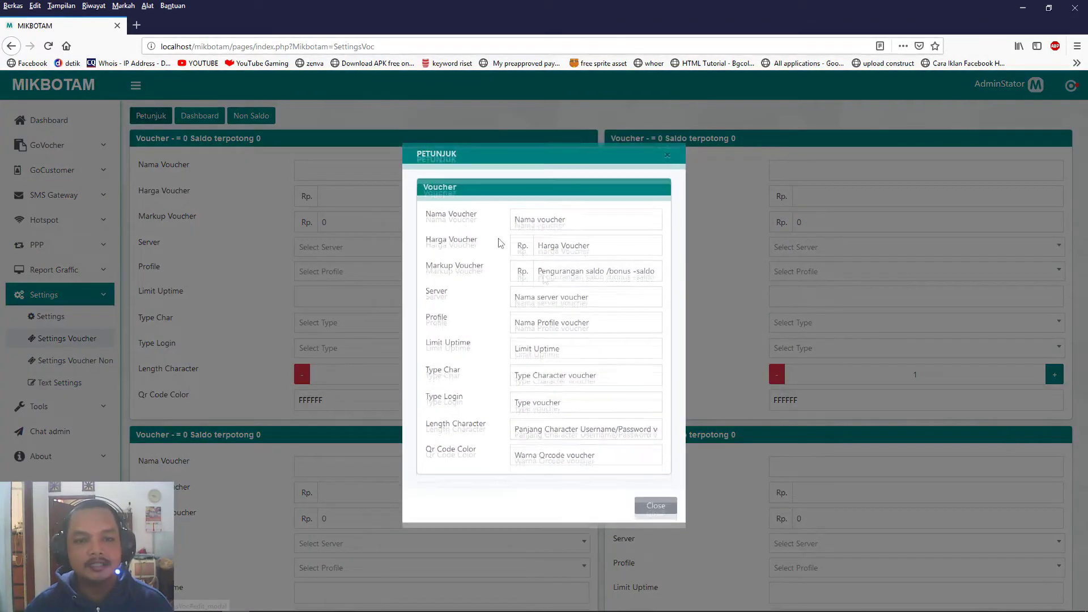
pyautogui.click(652, 513)
pyautogui.click(345, 168)
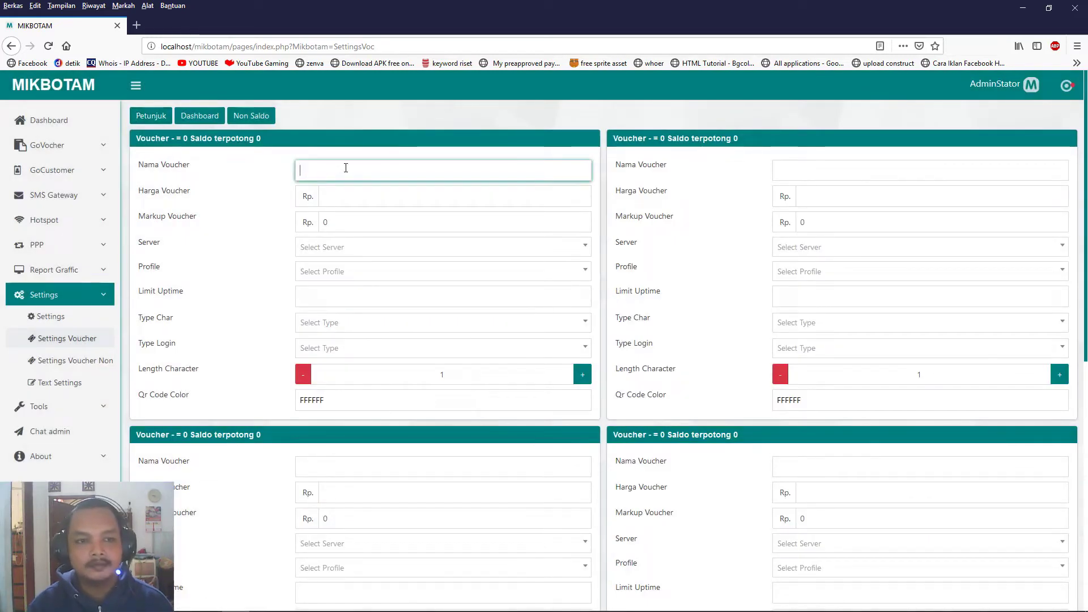
pyautogui.write('paket1')
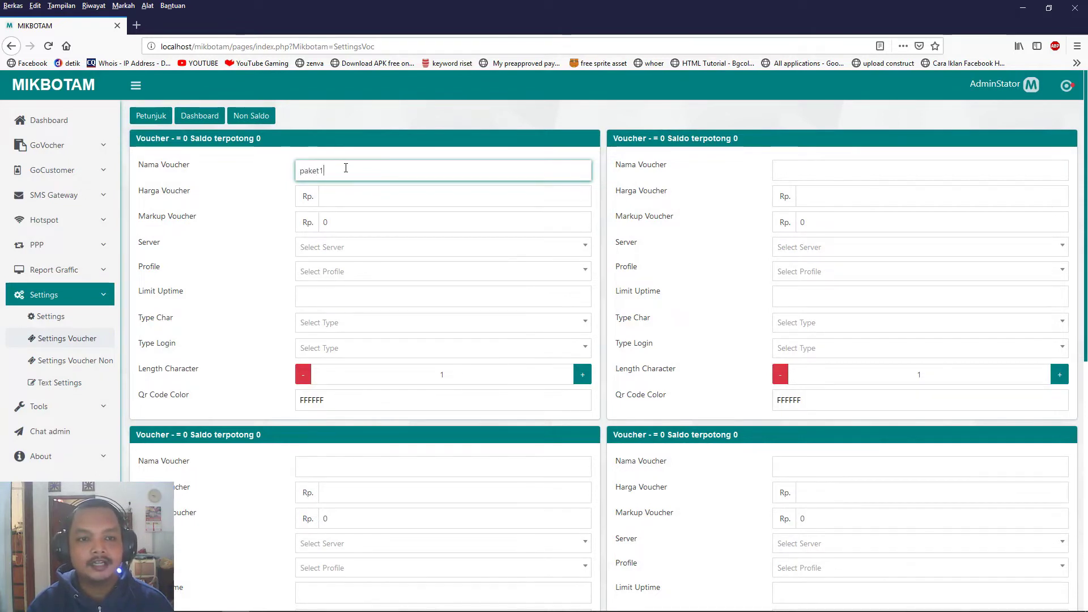
pyautogui.write('(2hari)')
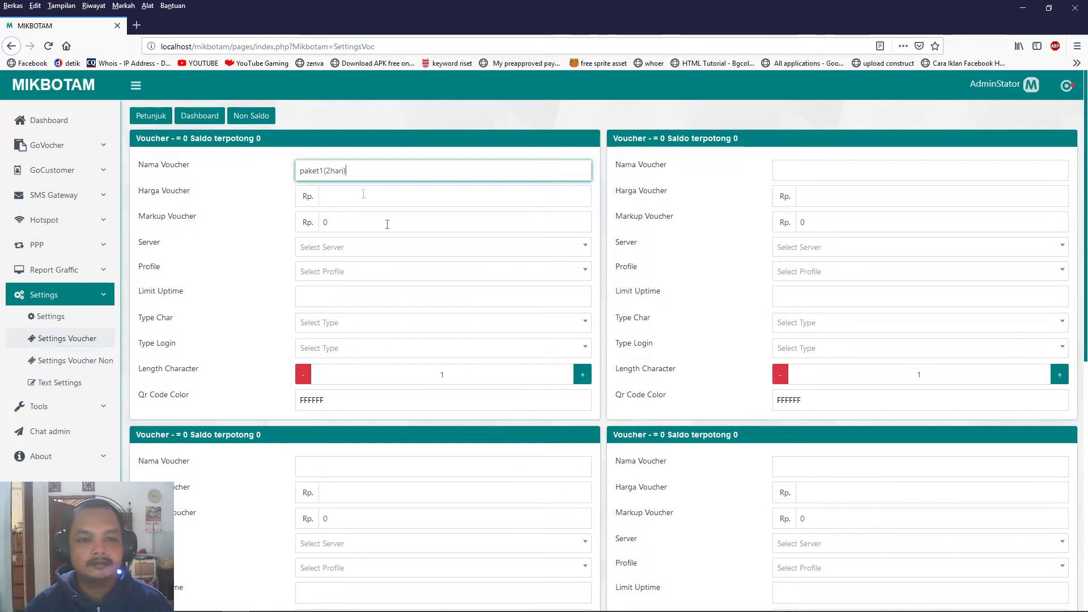
# Give the first voucher price 20000 and markup 1000.
pyautogui.click(801, 167)
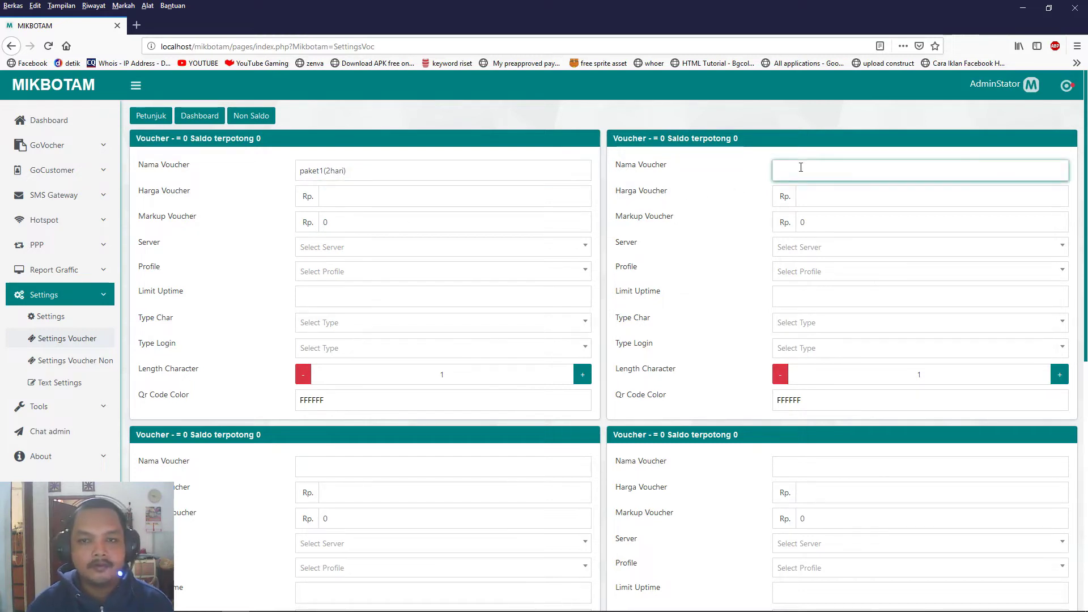
pyautogui.click(350, 194)
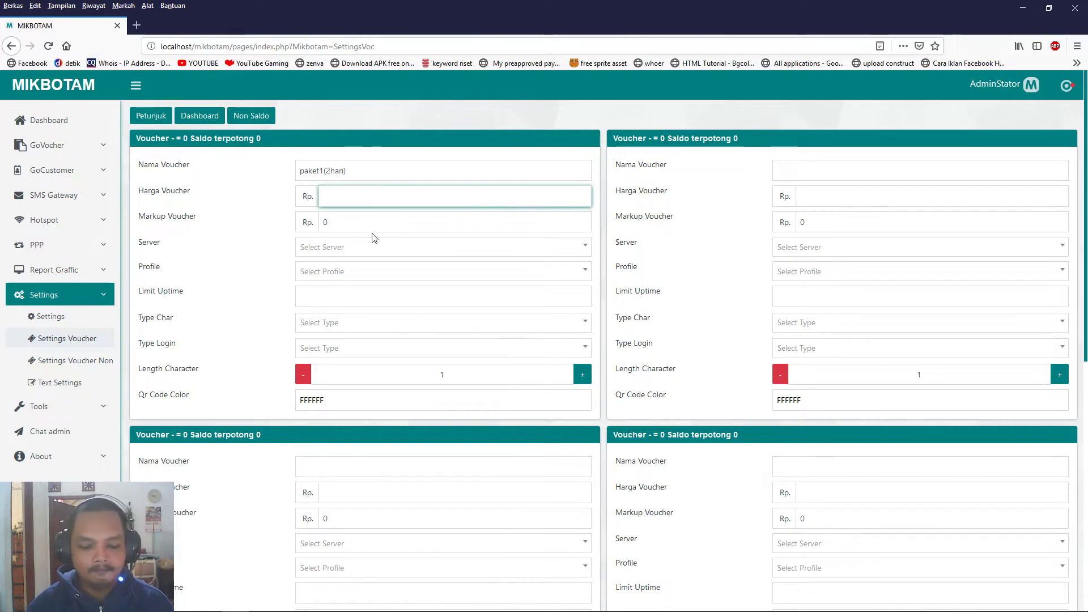
pyautogui.write('20000')
pyautogui.press('Tab')
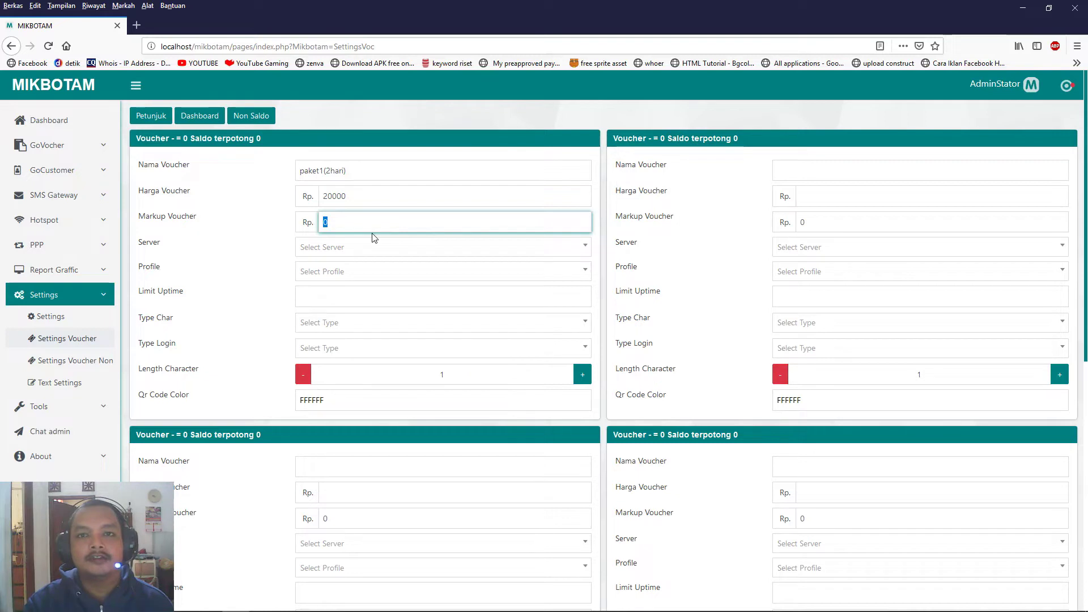
pyautogui.doubleClick(351, 190)
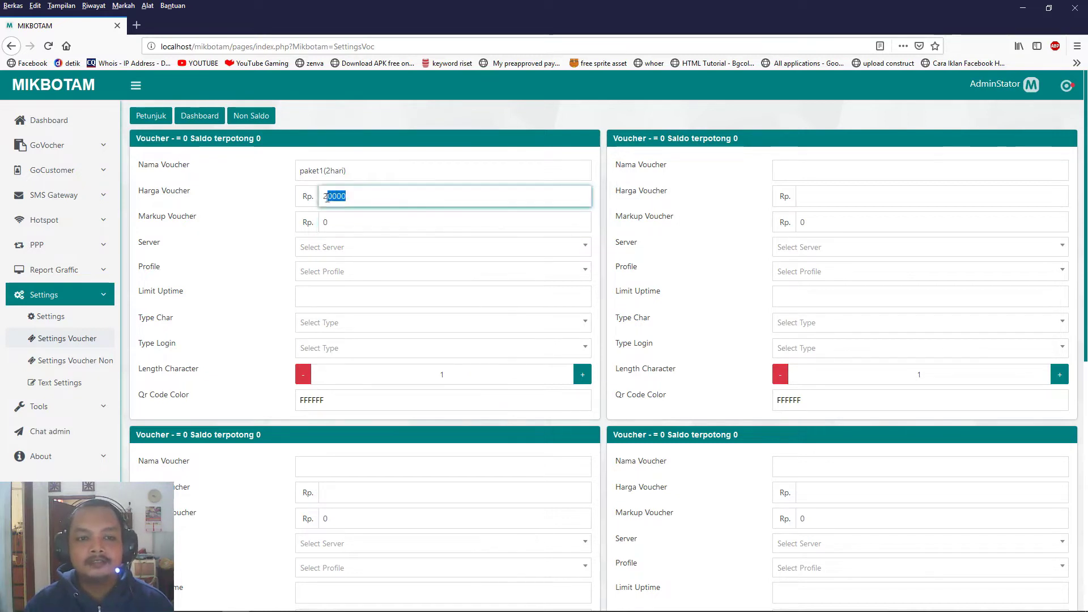
pyautogui.click(340, 223)
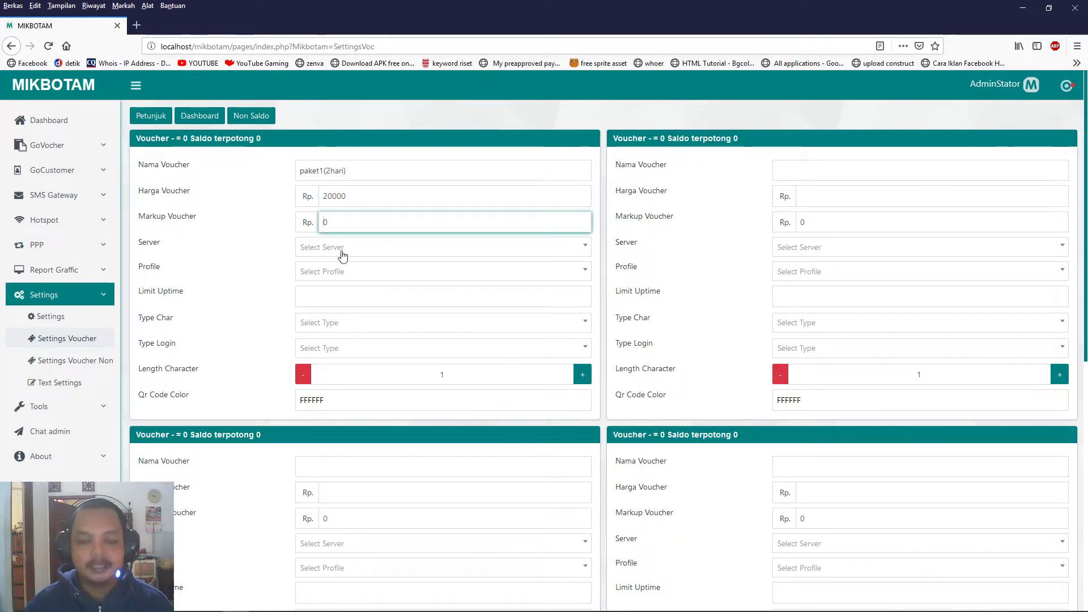
pyautogui.write('1000')
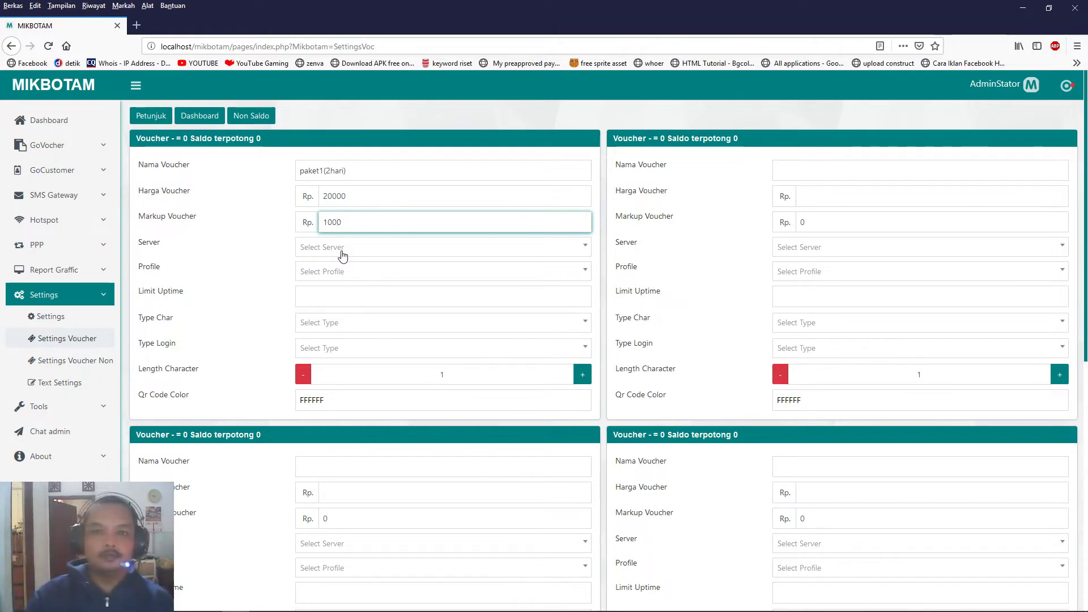
# Assign server hotspot1 to paket1(2hari), confirming it against WinBox's Hotspot Servers list.
pyautogui.click(397, 250)
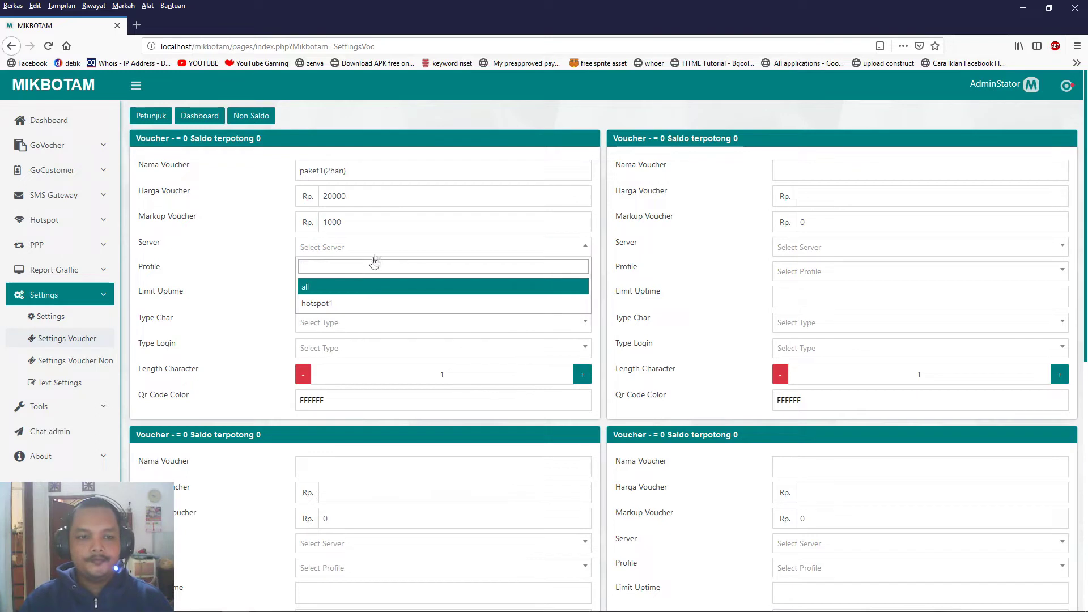
pyautogui.click(318, 304)
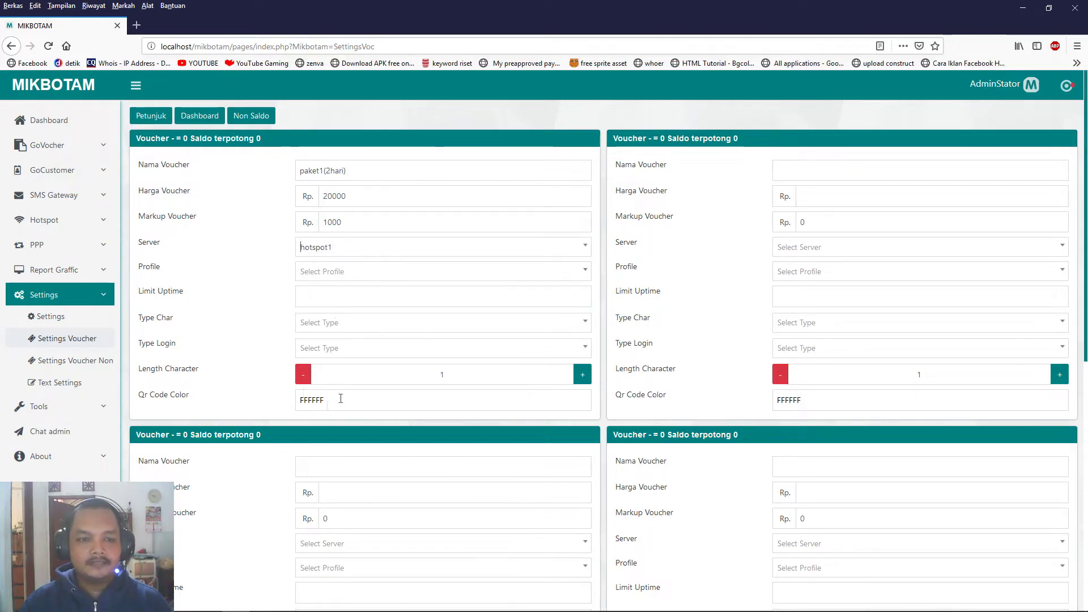
pyautogui.click(318, 601)
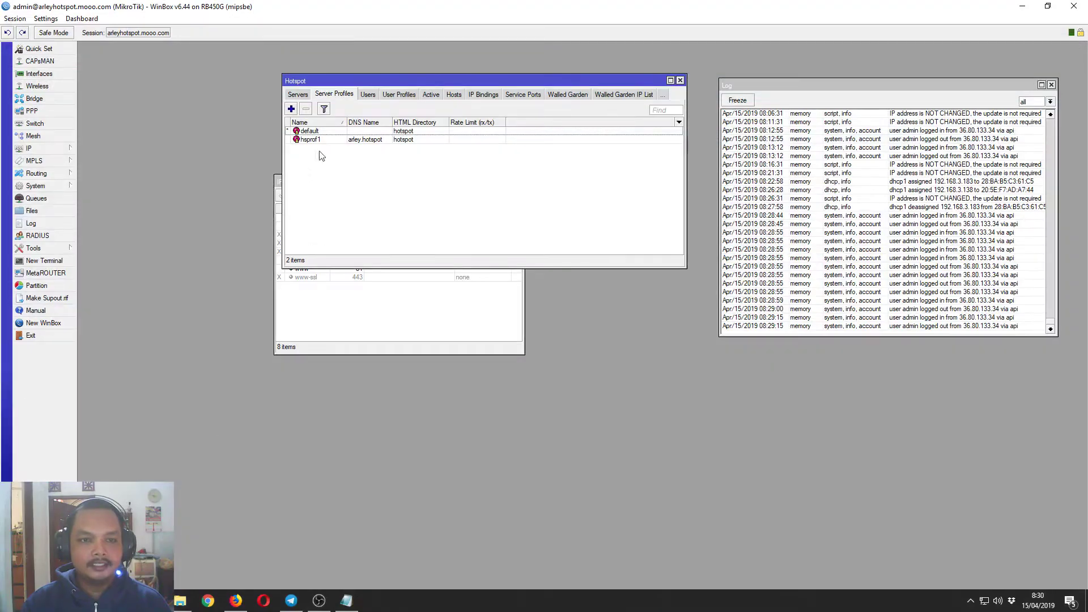
pyautogui.click(298, 95)
pyautogui.hotkey('alt', 'Tab')
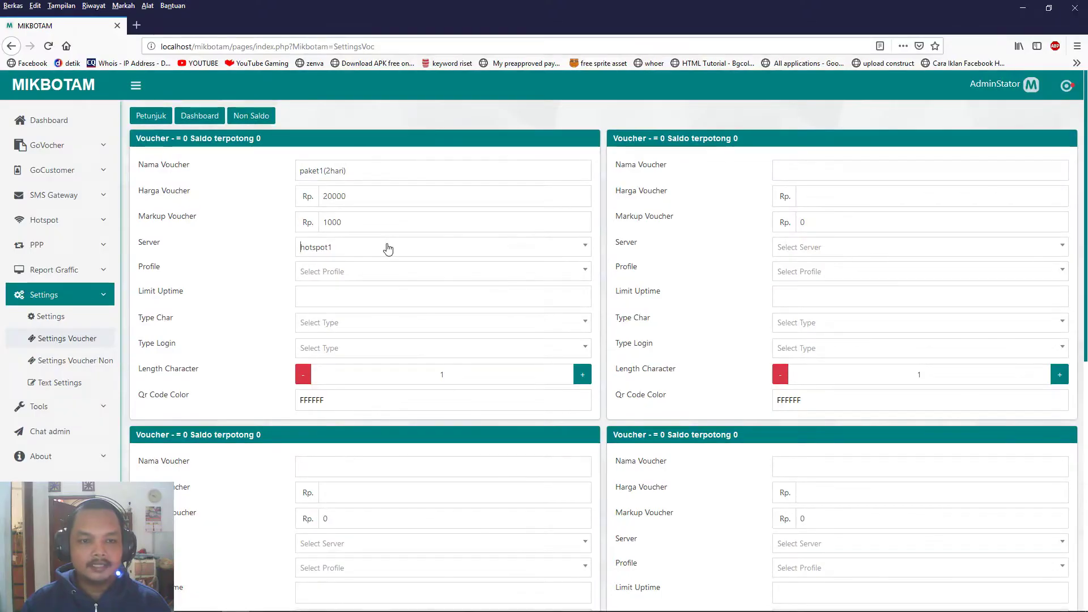
pyautogui.click(382, 247)
pyautogui.hotkey('alt', 'Tab')
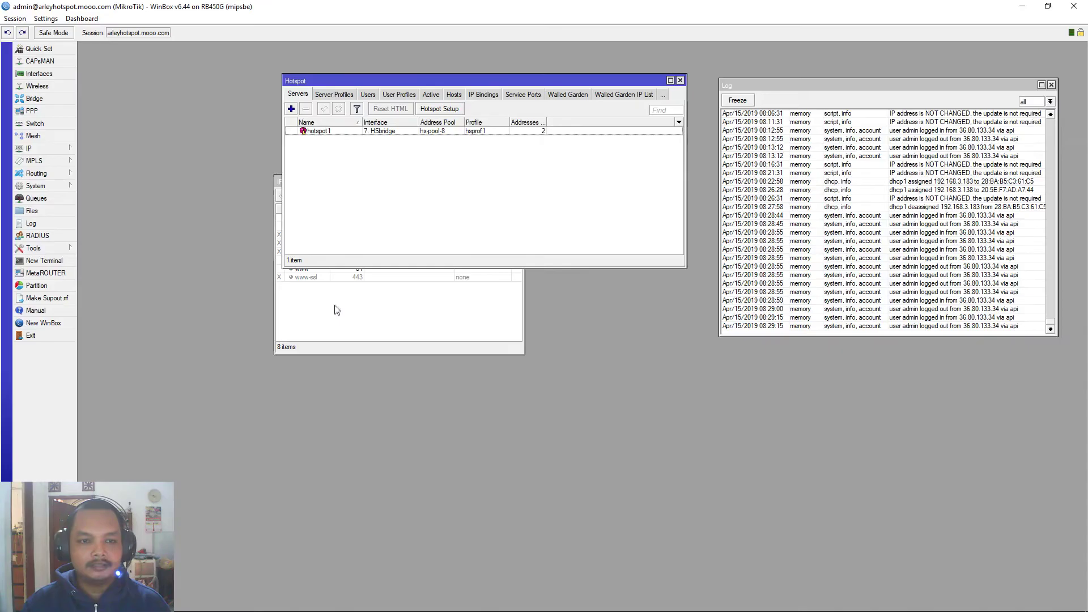
pyautogui.hotkey('alt', 'Tab')
pyautogui.click(340, 304)
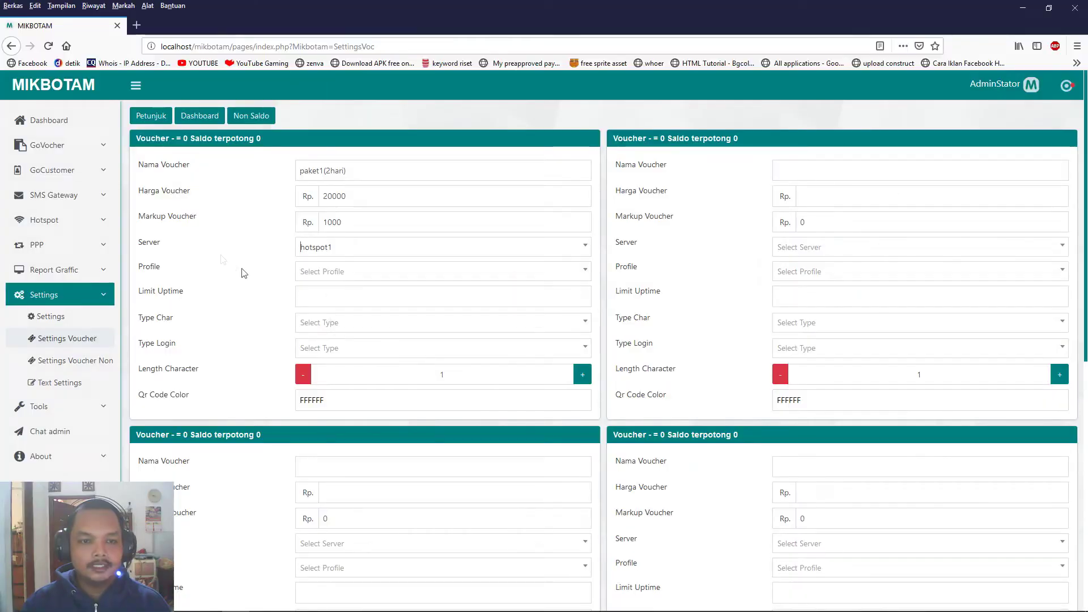
# Open the voucher's Profile choices and compare them with WinBox's hotspot user profiles.
pyautogui.click(331, 277)
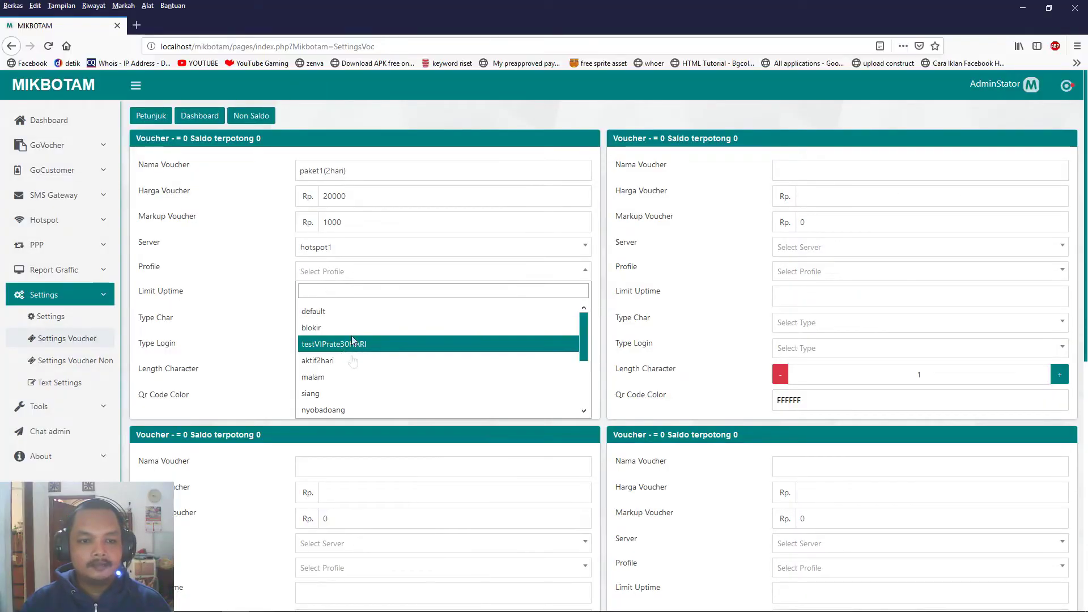
pyautogui.hotkey('alt', 'Tab')
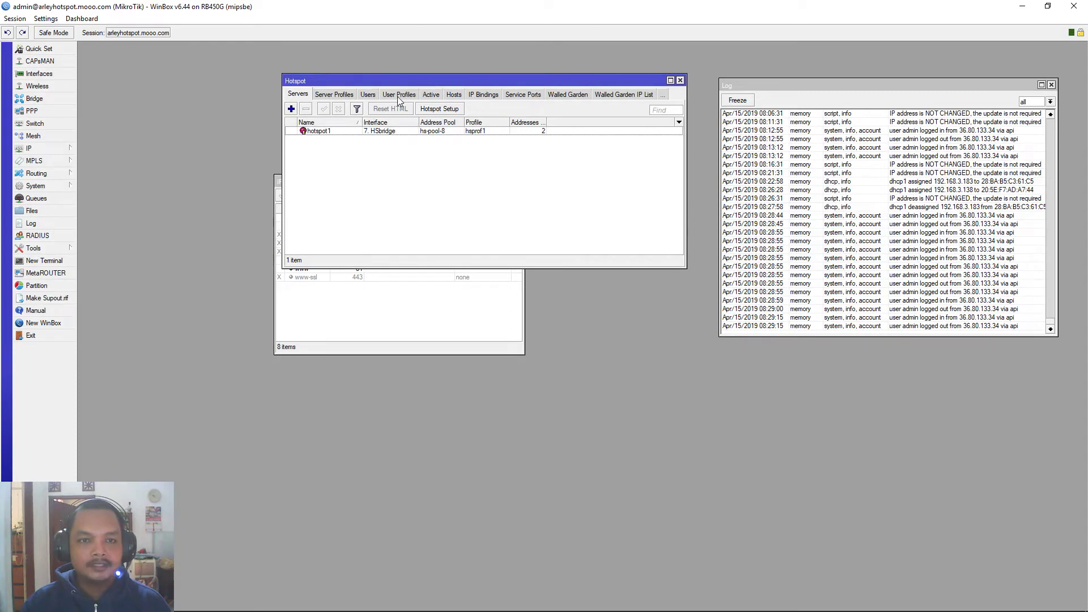
pyautogui.click(400, 95)
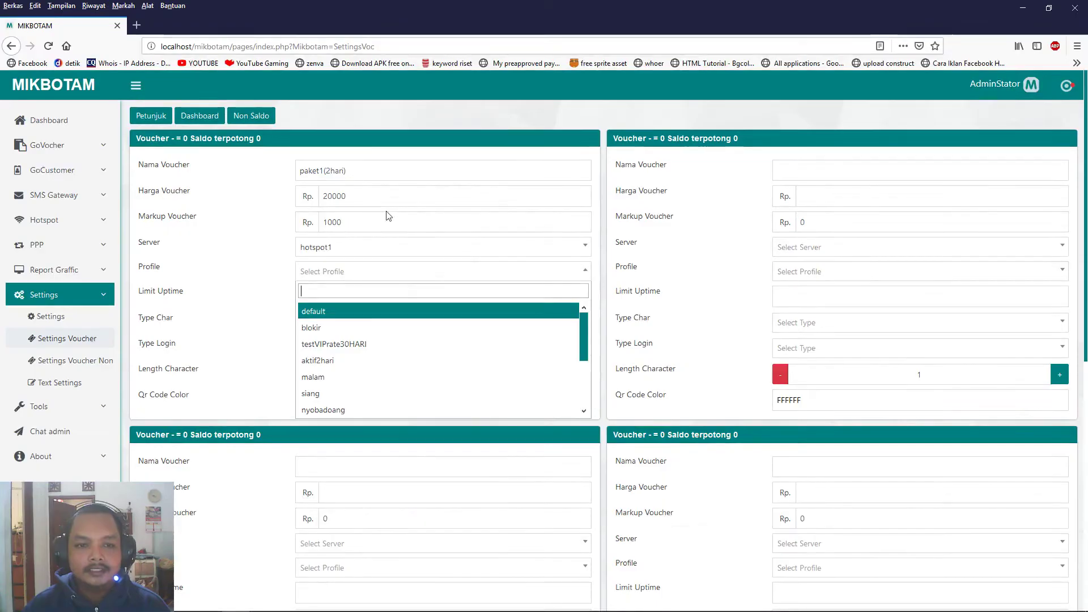
# Set paket1(2hari) to profile aktif2hari with uptime limit 0.
pyautogui.scroll(-2, 368, 340)
pyautogui.scroll(2, 368, 352)
pyautogui.click(368, 361)
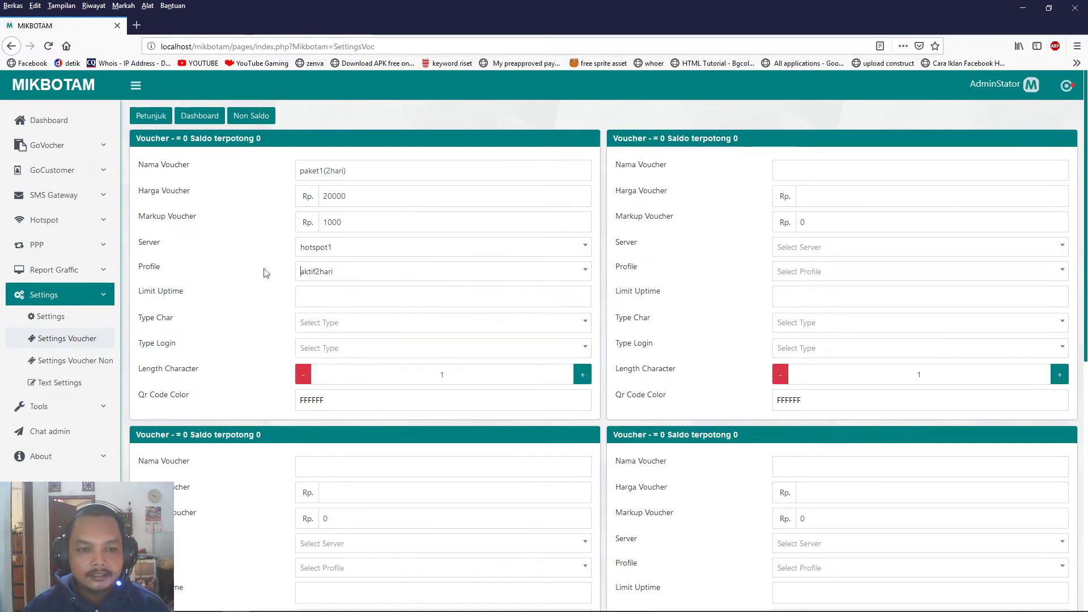
pyautogui.click(337, 304)
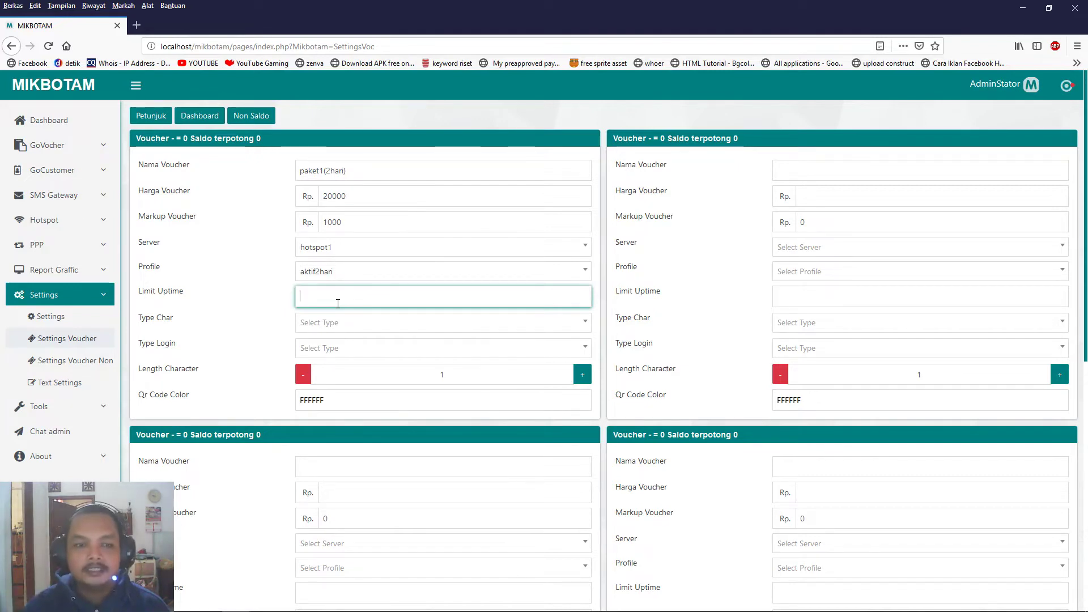
pyautogui.write('0')
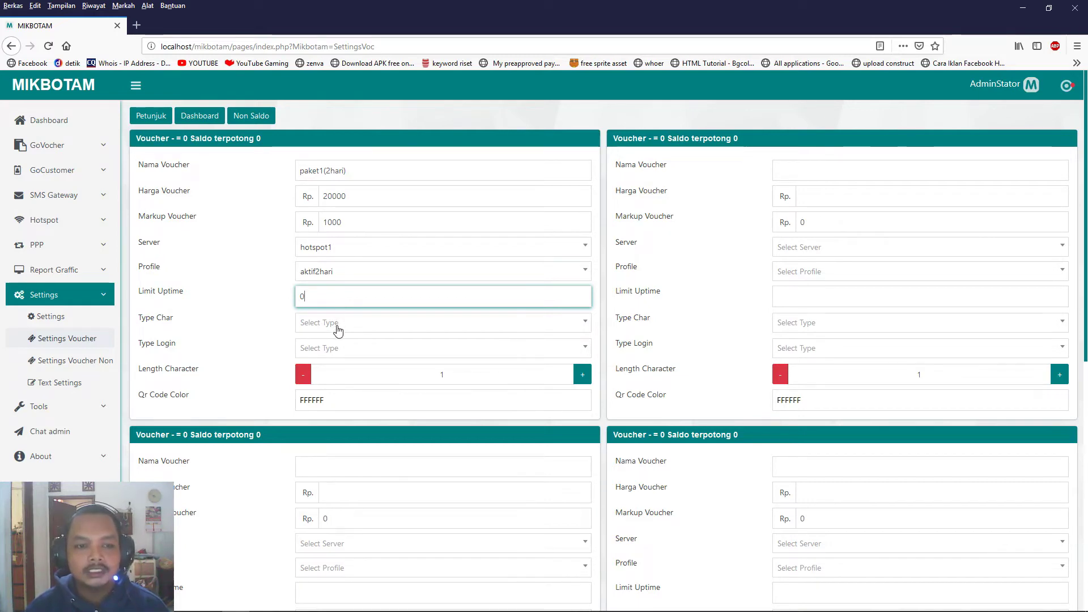
# Choose abcd1234 characters, Username & Password login, and code length 4.
pyautogui.click(339, 330)
pyautogui.scroll(-1, 401, 402)
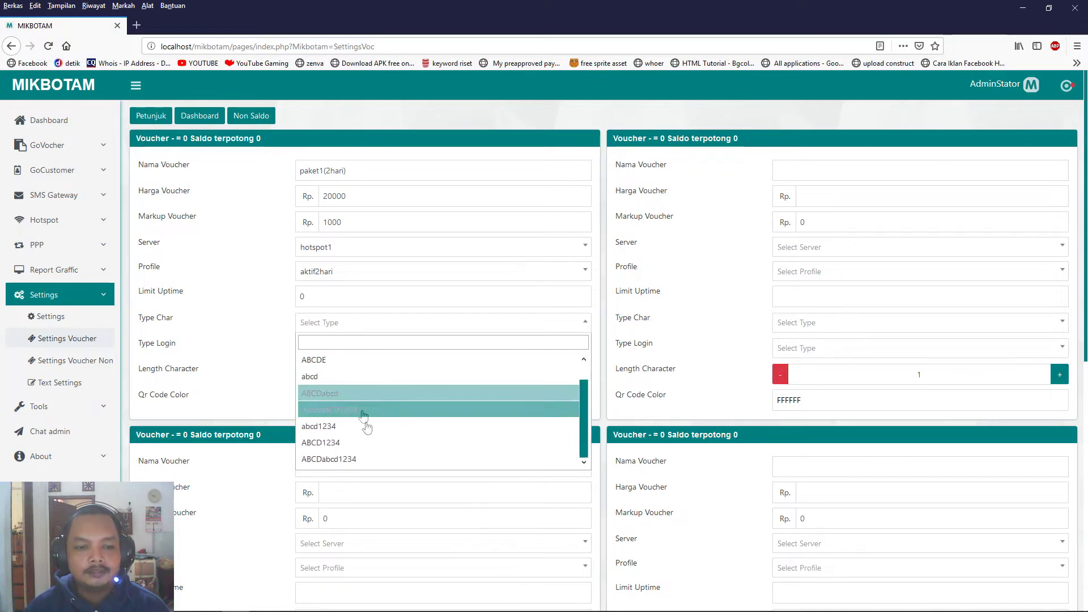
pyautogui.click(332, 434)
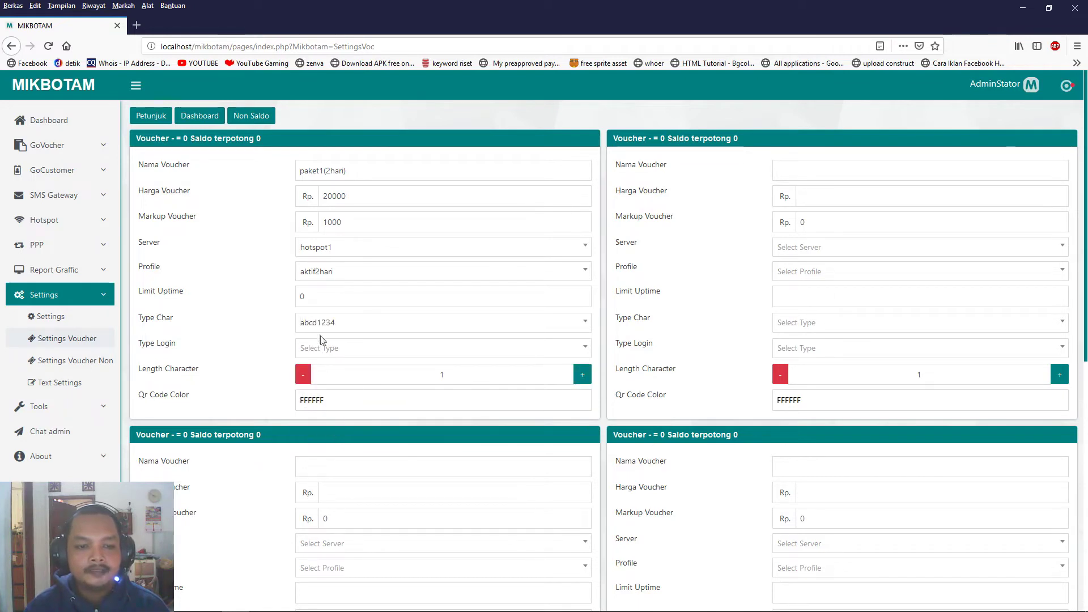
pyautogui.click(342, 350)
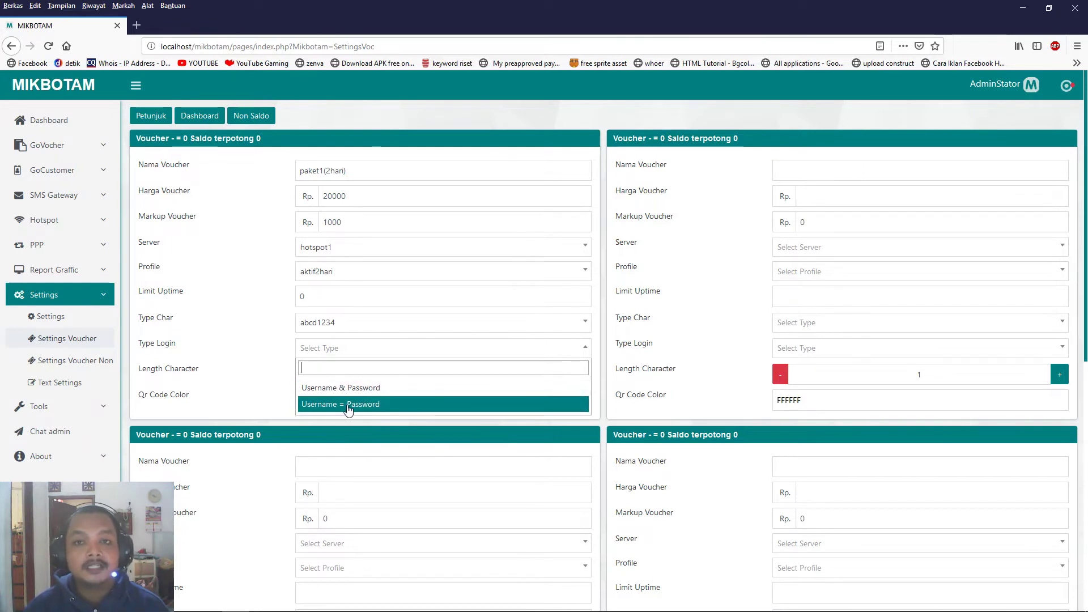
pyautogui.click(351, 389)
pyautogui.click(581, 375)
pyautogui.click(581, 375)
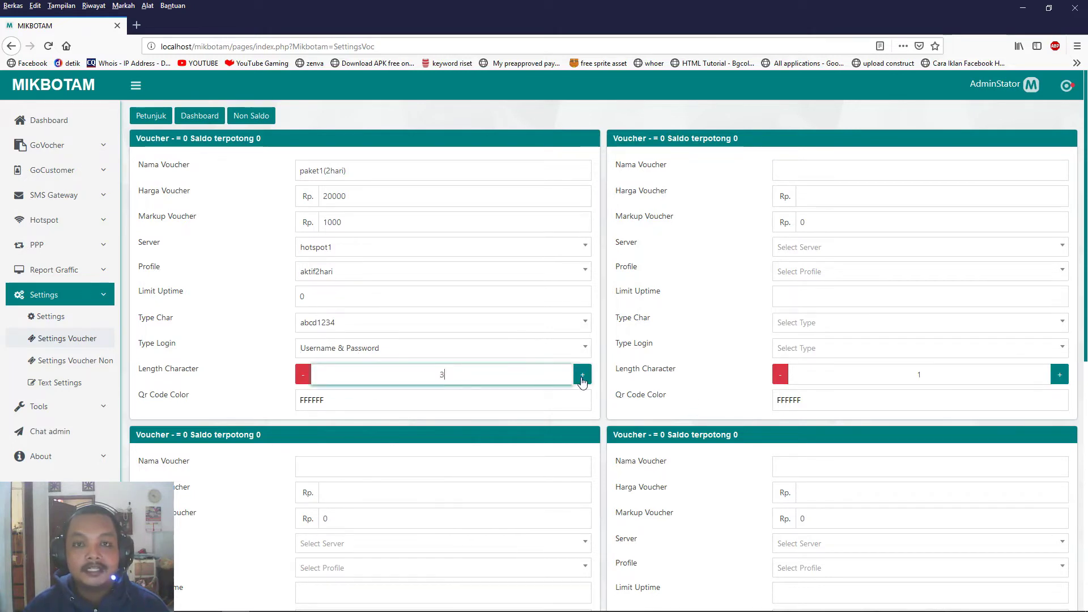
pyautogui.click(582, 376)
# Set the QR code colour to blue 0B00FF.
pyautogui.click(416, 402)
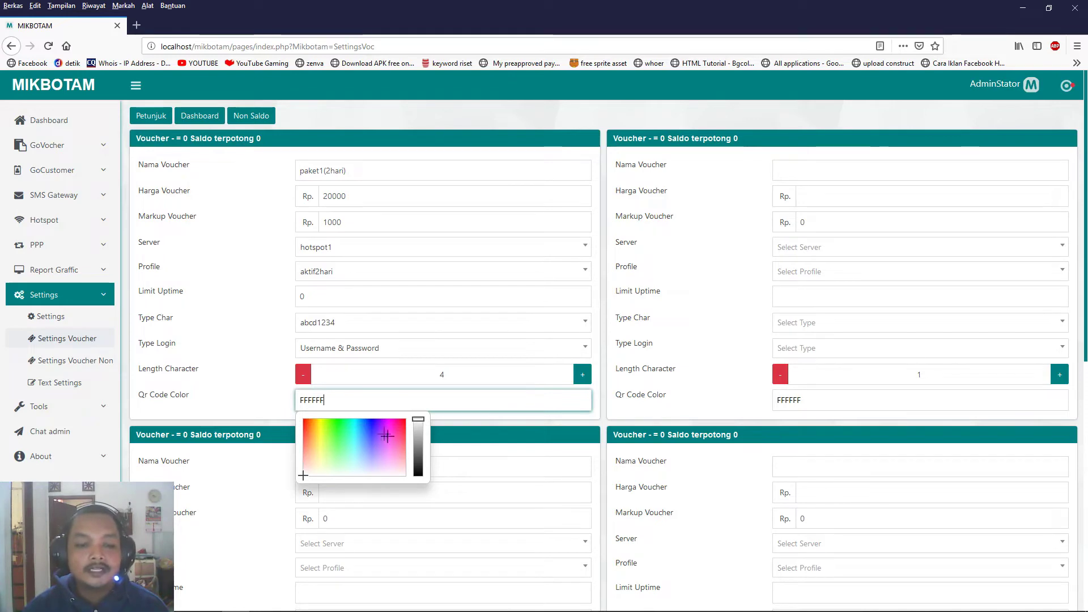
pyautogui.moveTo(372, 431); pyautogui.dragTo(372, 415)
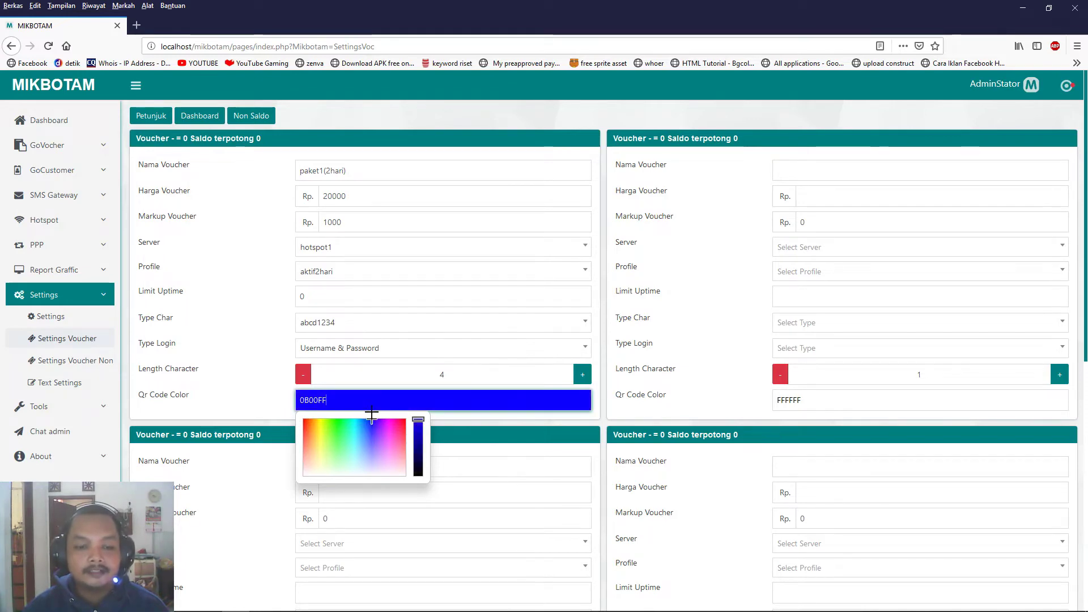
pyautogui.click(256, 365)
pyautogui.click(810, 166)
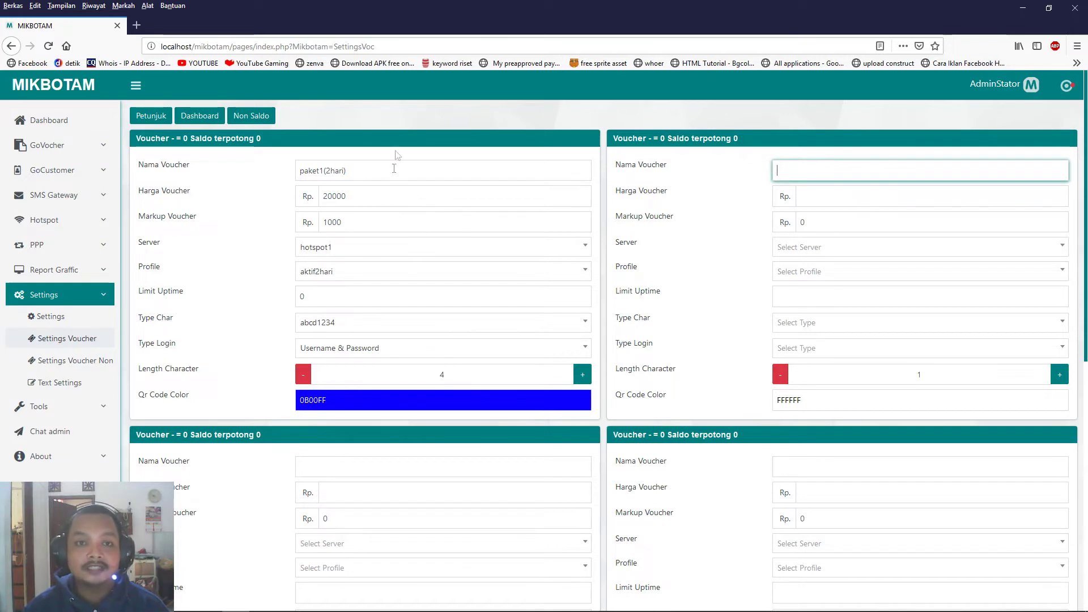
# Name the second voucher paket2(1bulan) with price 100000 and markup 10000.
pyautogui.write('paket')
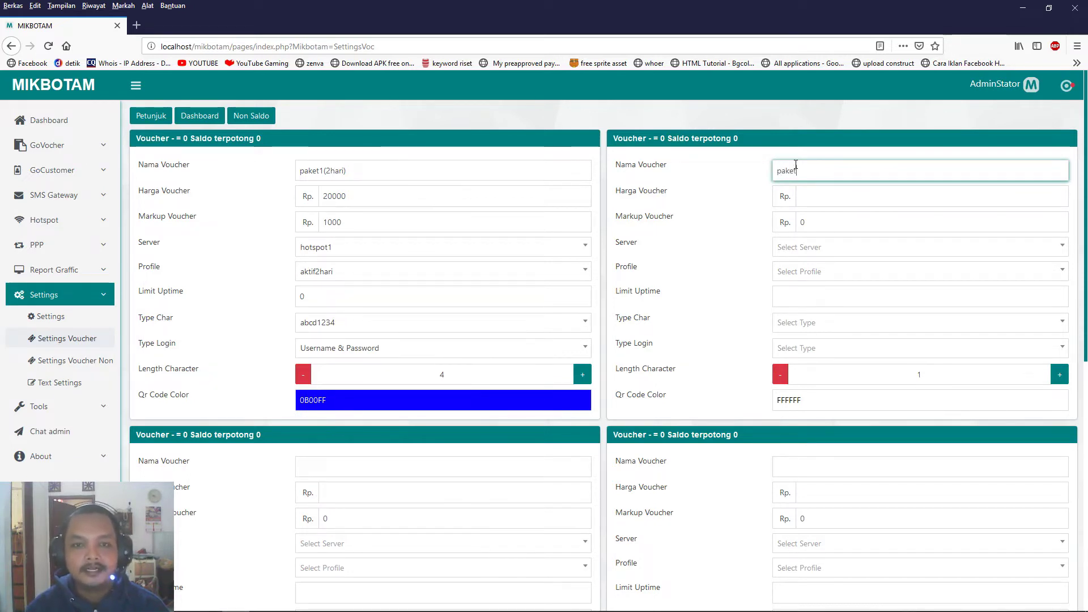
pyautogui.write('2(1bulan')
pyautogui.press('Tab')
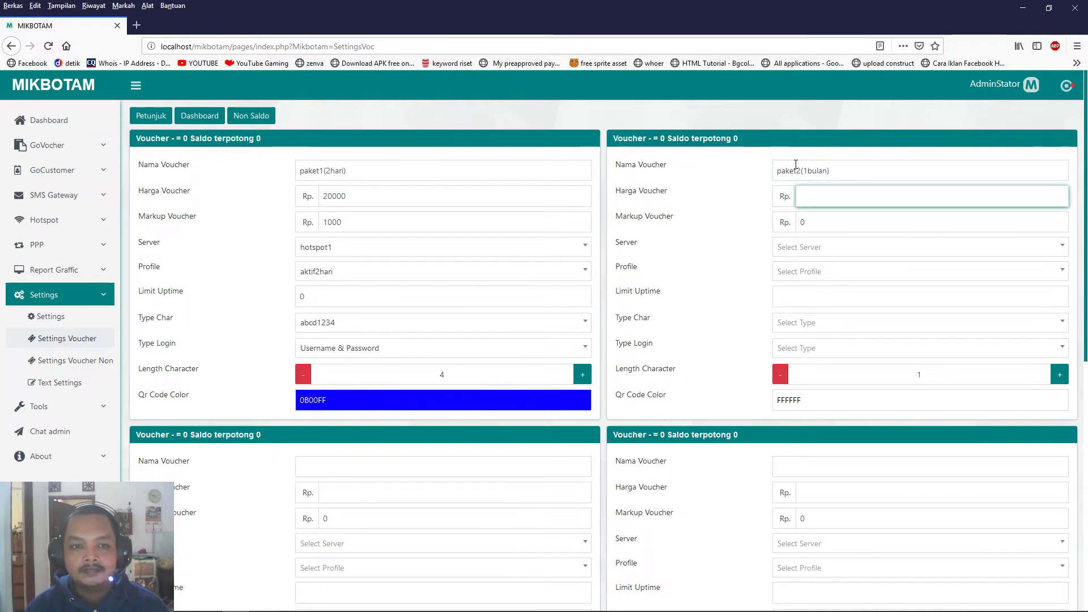
pyautogui.write('100000')
pyautogui.press('Tab')
pyautogui.write('100')
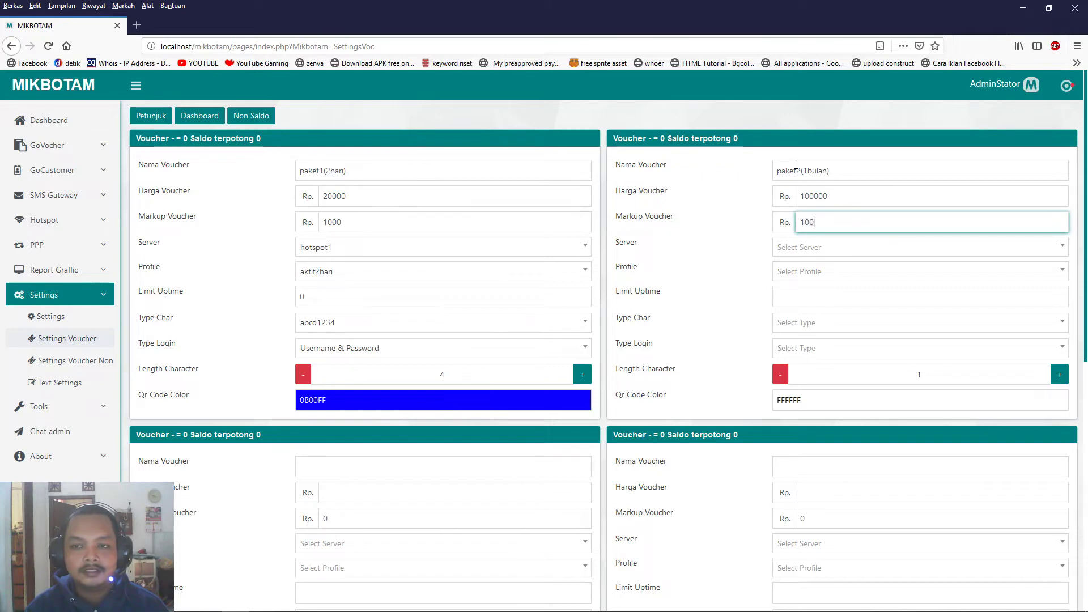
pyautogui.write('00')
# Give paket2(1bulan) server hotspot1, profile testVIPrate30HARI and uptime limit 0.
pyautogui.click(819, 250)
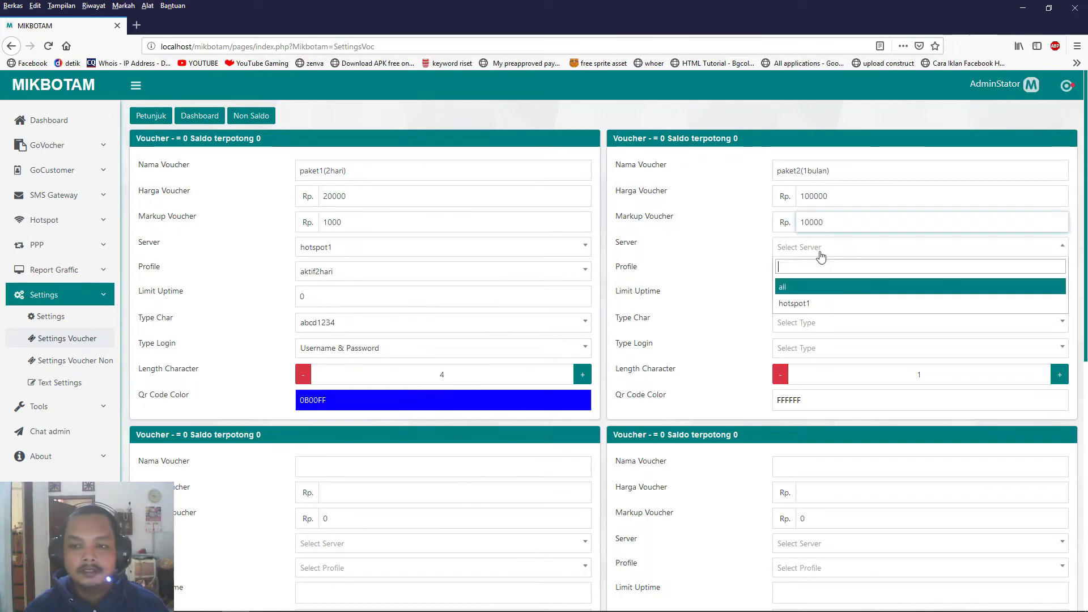
pyautogui.click(805, 305)
pyautogui.click(816, 272)
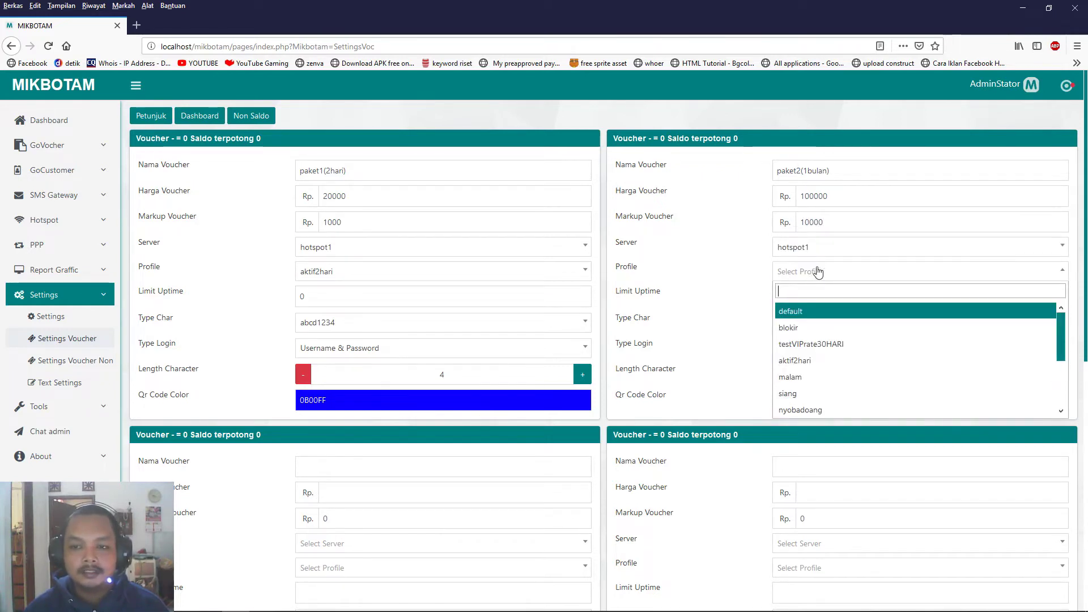
pyautogui.click(827, 344)
pyautogui.click(803, 301)
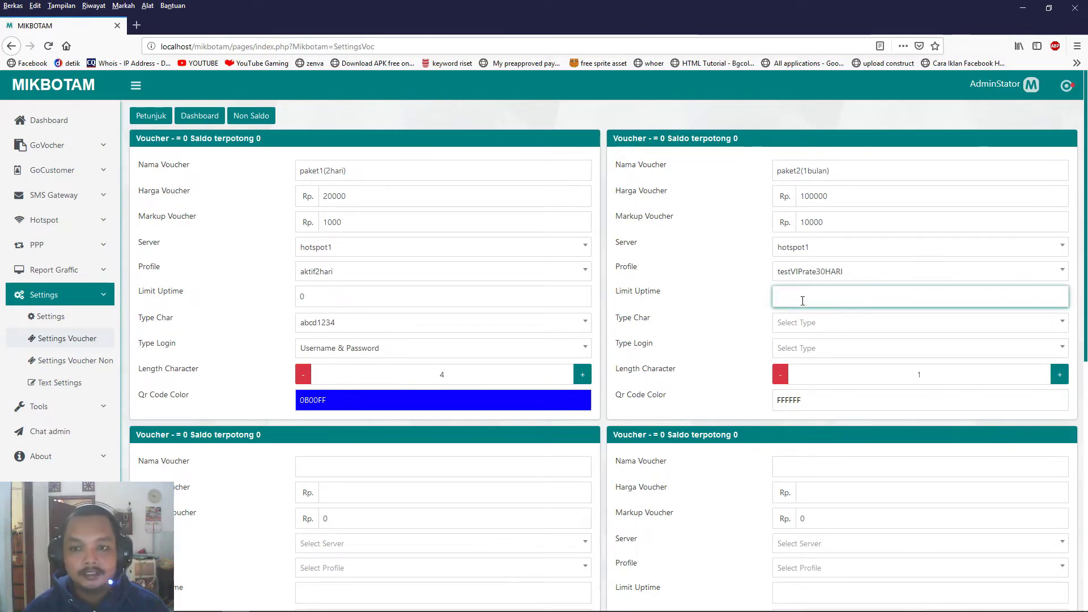
pyautogui.write('0')
# Choose abcd1234 characters, Username & Password login, length 6 and red FF0000 QR colour.
pyautogui.click(816, 328)
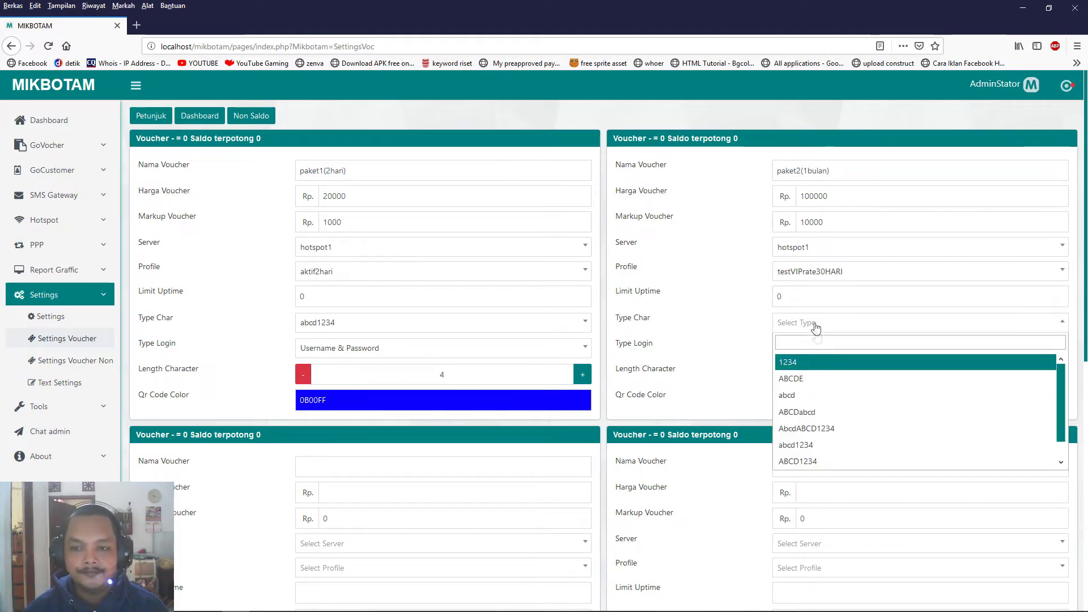
pyautogui.scroll(-1, 828, 420)
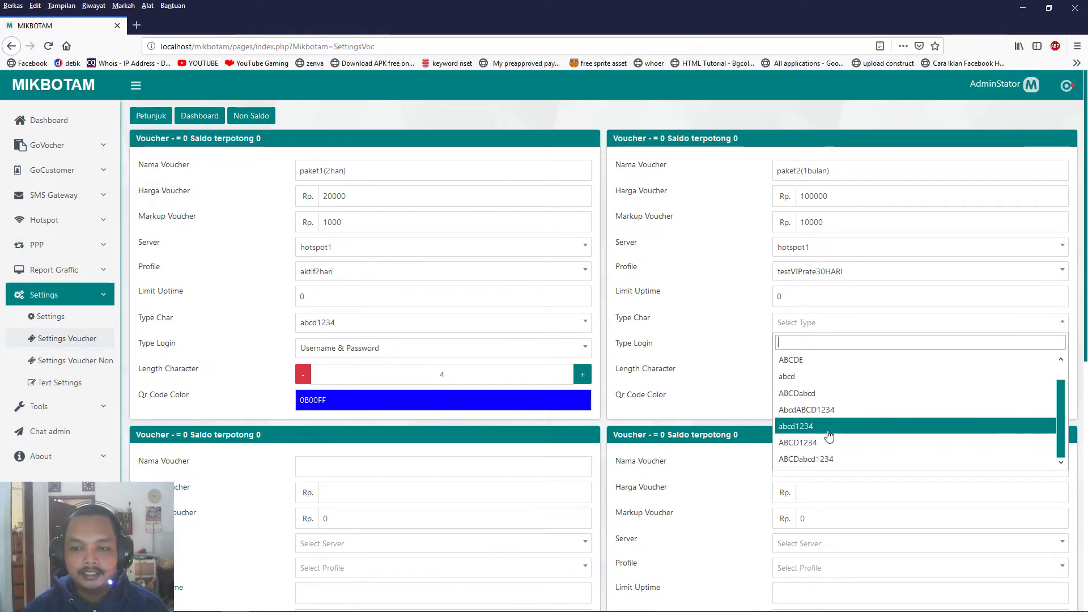
pyautogui.click(829, 435)
pyautogui.click(818, 350)
pyautogui.click(851, 384)
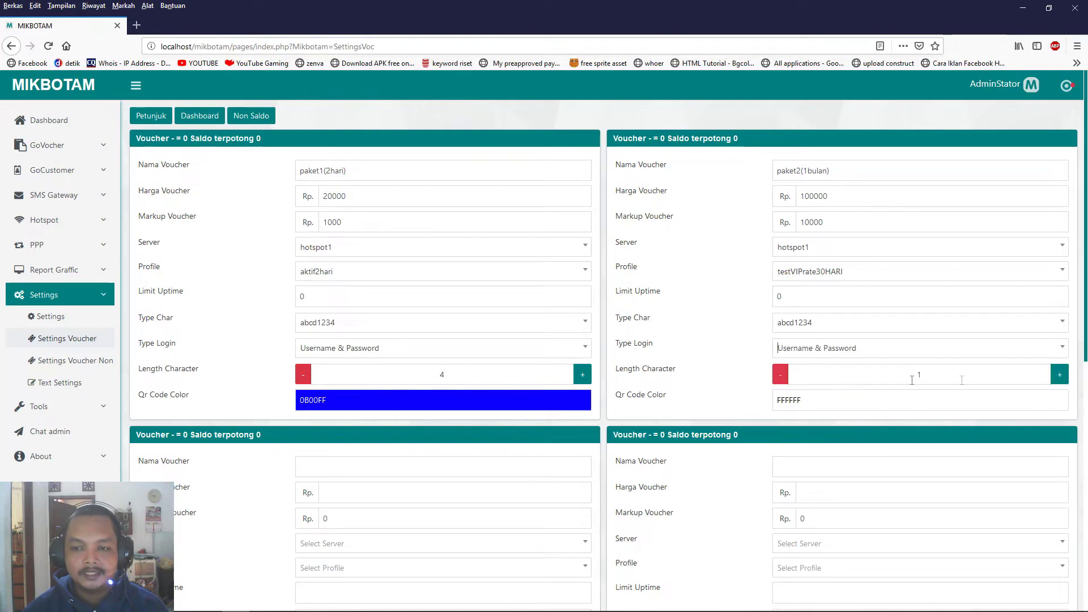
pyautogui.click(1059, 374)
pyautogui.click(1059, 375)
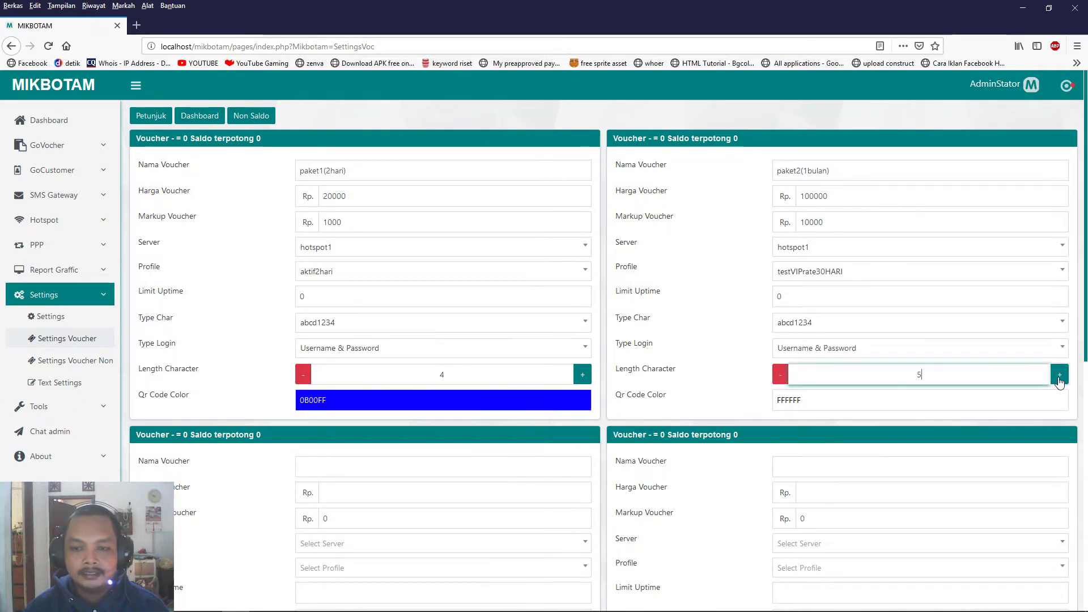
pyautogui.click(827, 401)
pyautogui.click(882, 420)
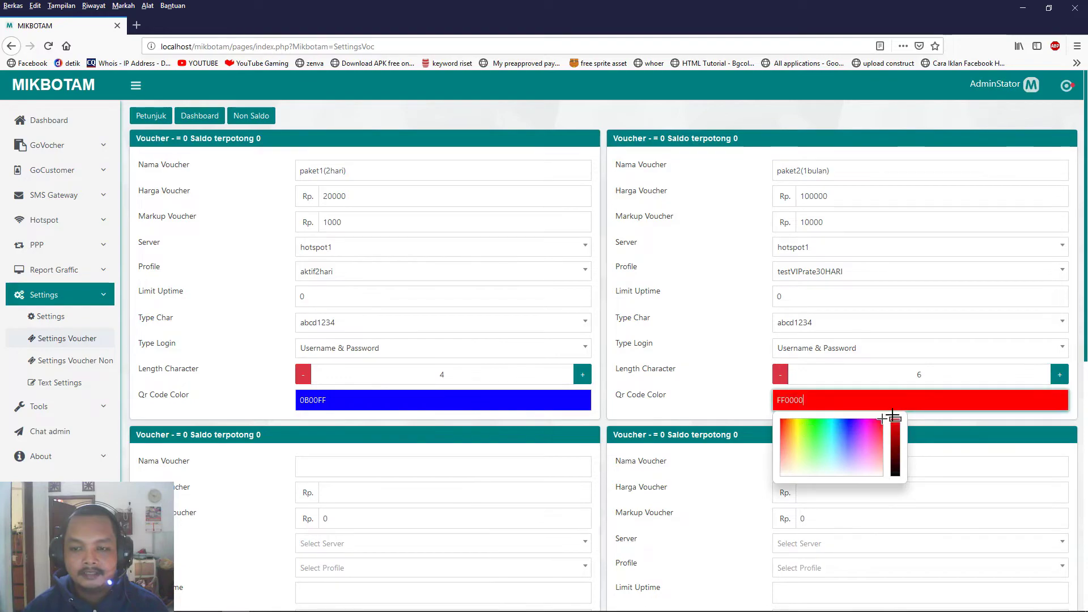
pyautogui.scroll(-8, 664, 342)
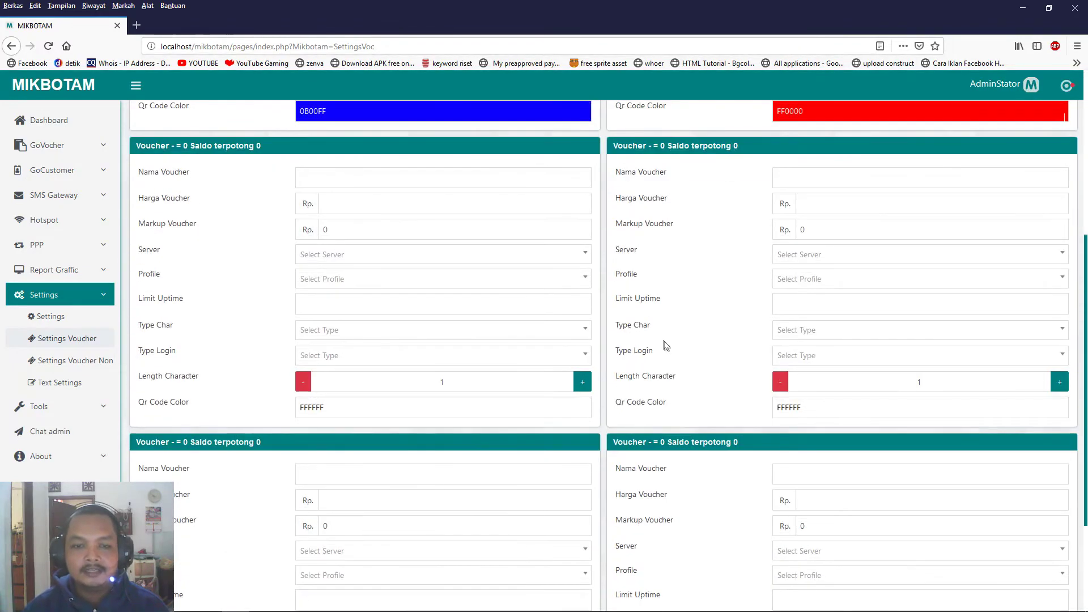
# Review the 19000 and 90000 balance deductions, then bring forward the mikbotam config folder.
pyautogui.scroll(8, 668, 344)
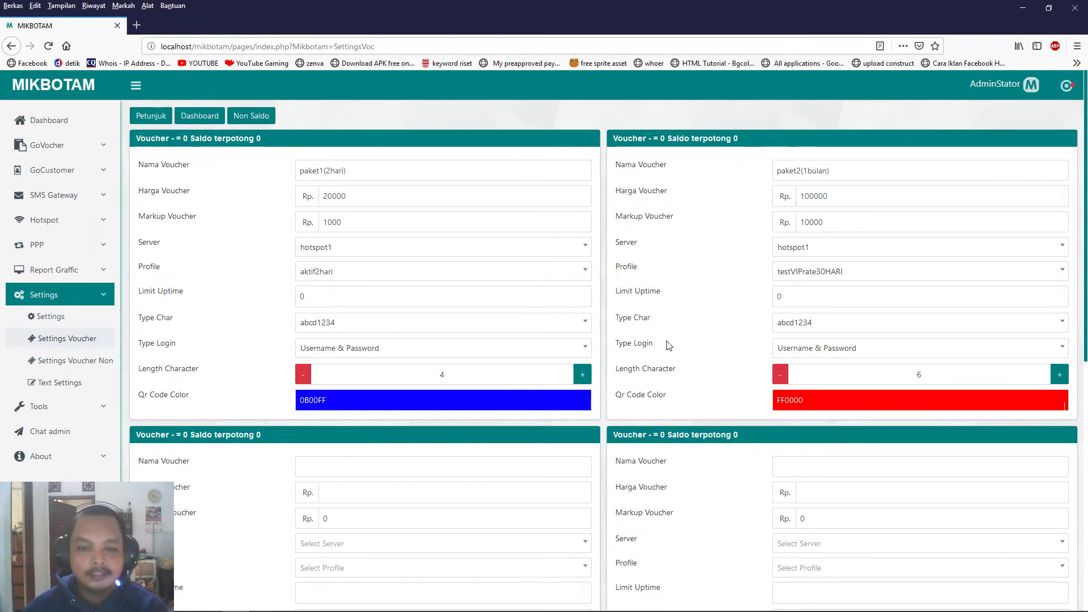
pyautogui.scroll(-1, 668, 344)
pyautogui.scroll(1, 668, 344)
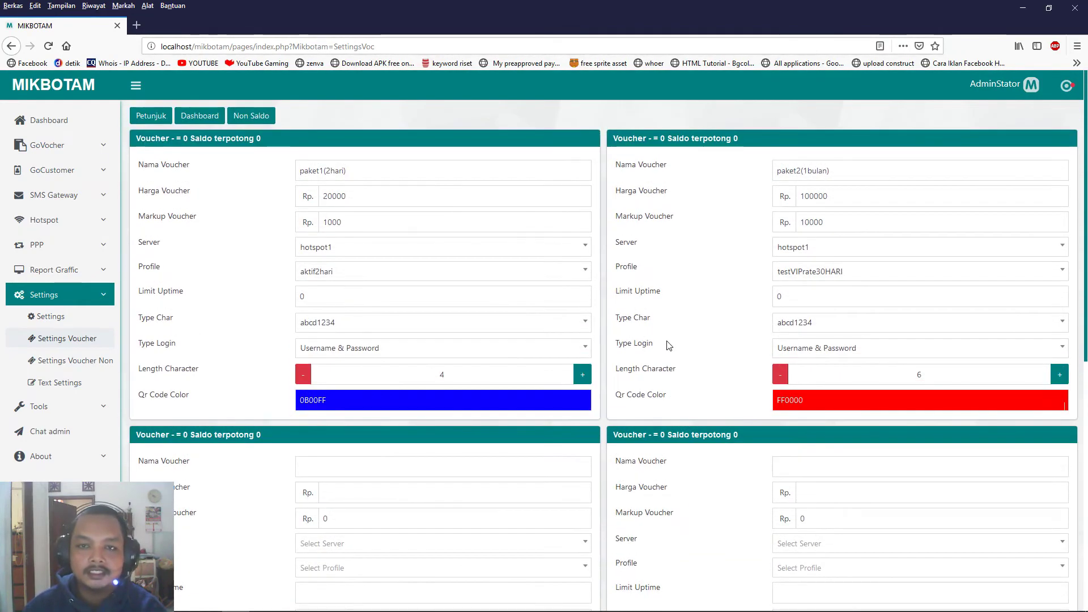
pyautogui.scroll(-2, 667, 344)
pyautogui.scroll(4, 668, 344)
pyautogui.scroll(-9, 669, 341)
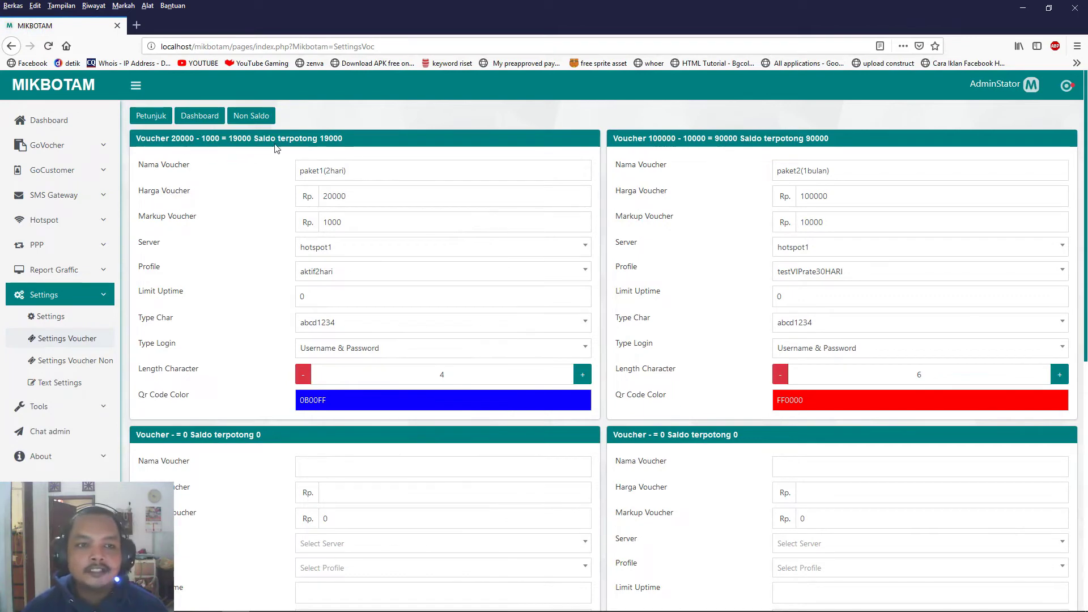
pyautogui.doubleClick(332, 138)
pyautogui.doubleClick(818, 138)
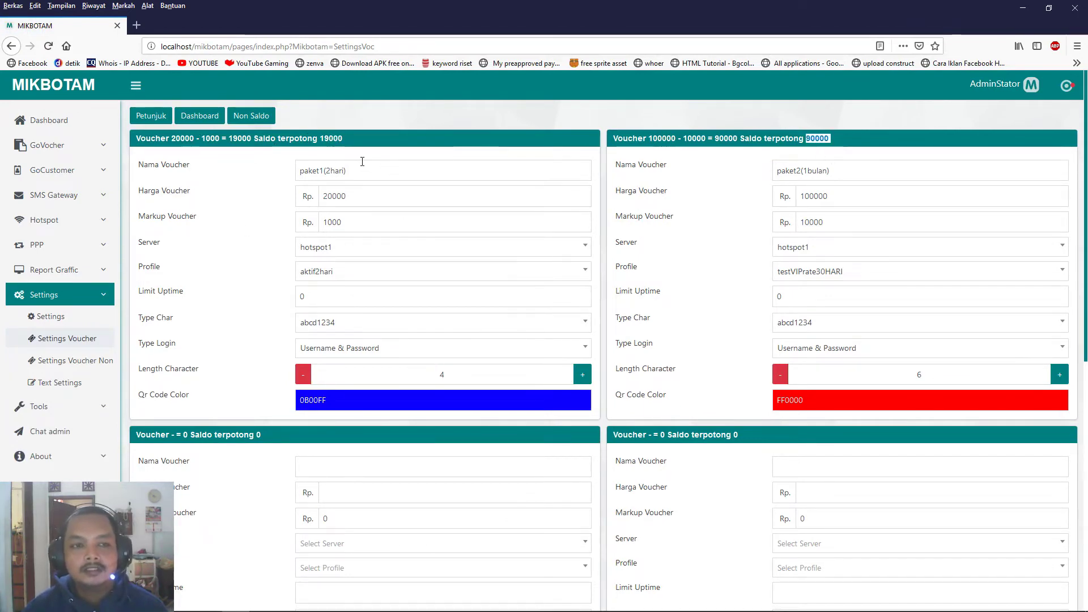
pyautogui.moveTo(336, 608)
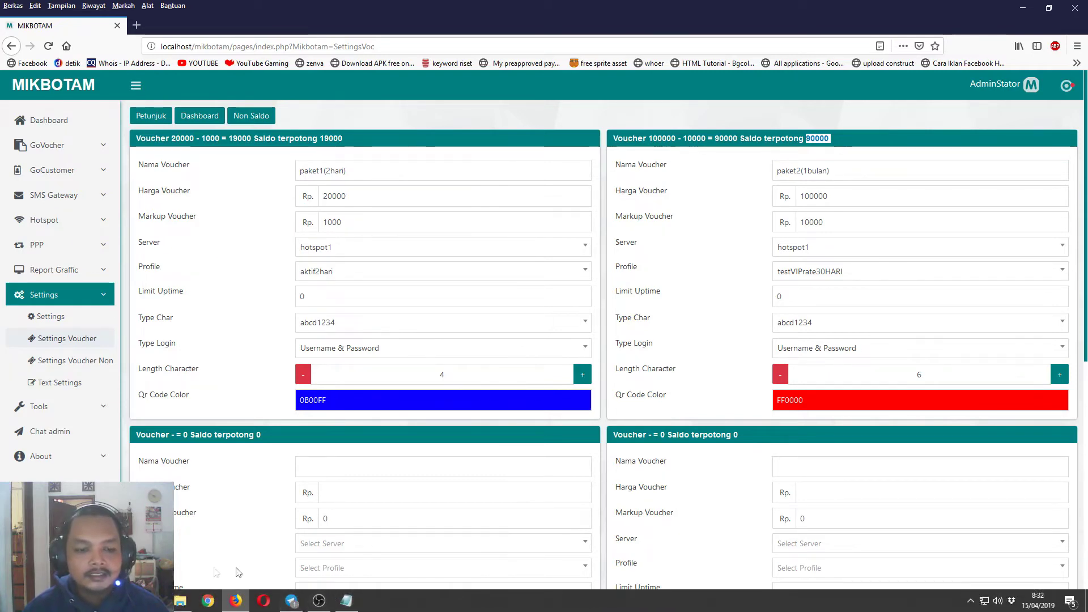
pyautogui.click(188, 605)
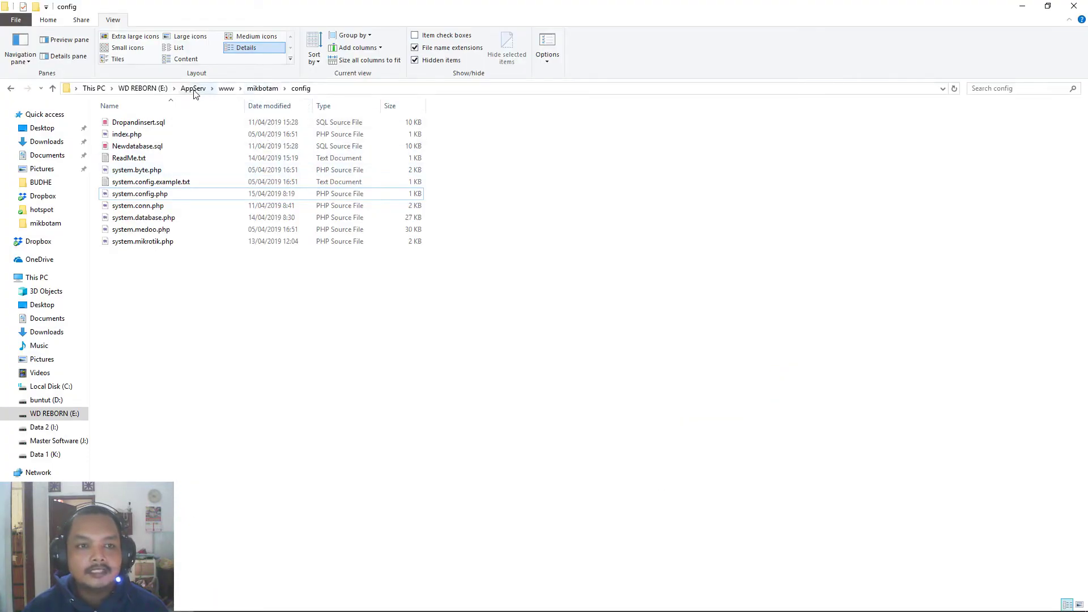
# Open the E:\AppServ\www\mikbotam\Saldo folder and copy its full path from the address bar.
pyautogui.click(268, 89)
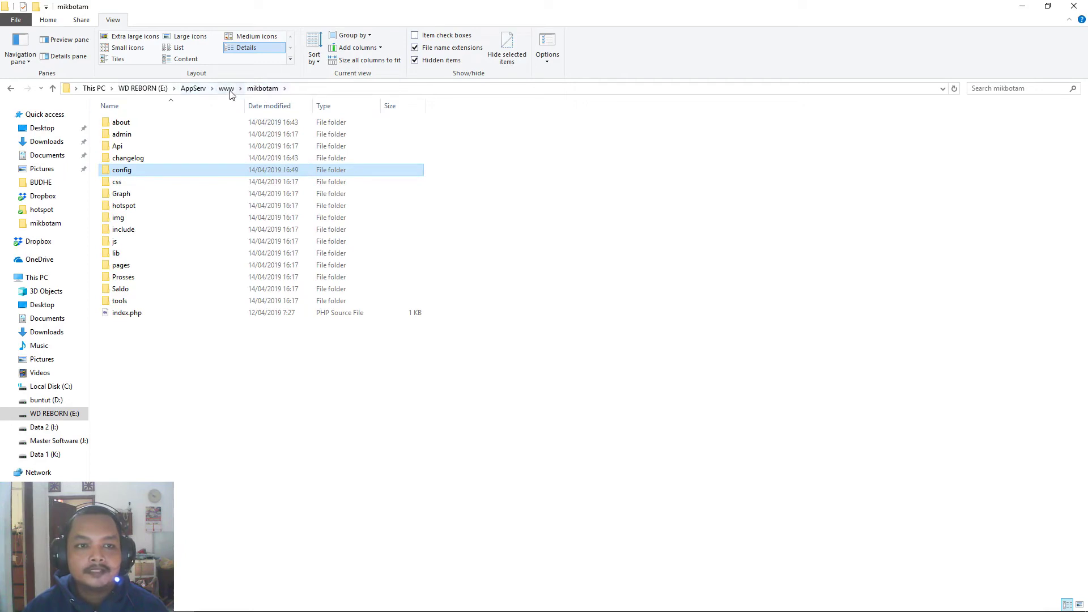
pyautogui.doubleClick(133, 290)
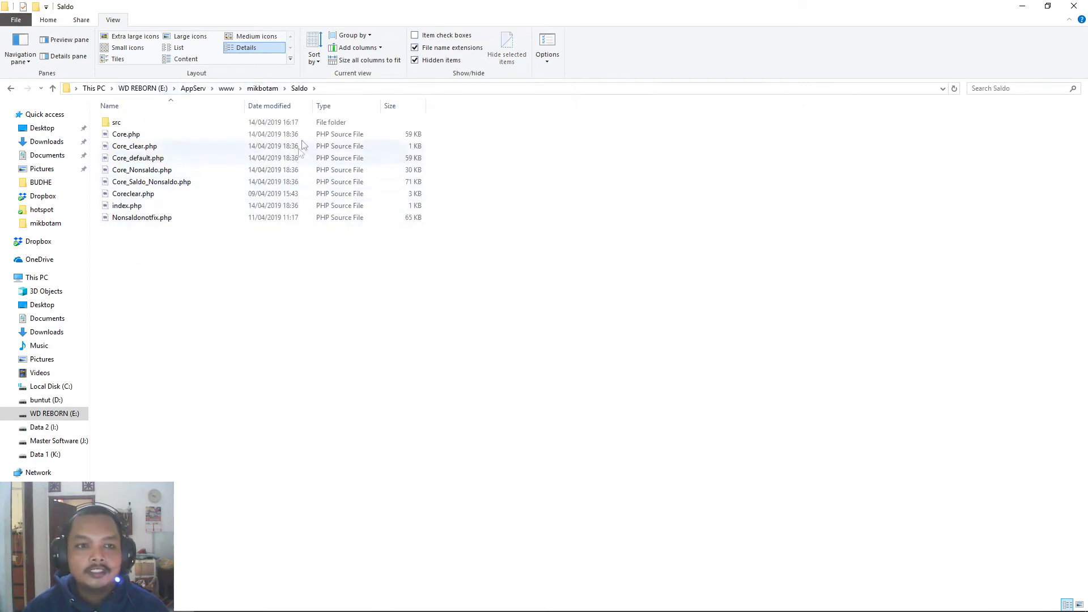
pyautogui.click(335, 89)
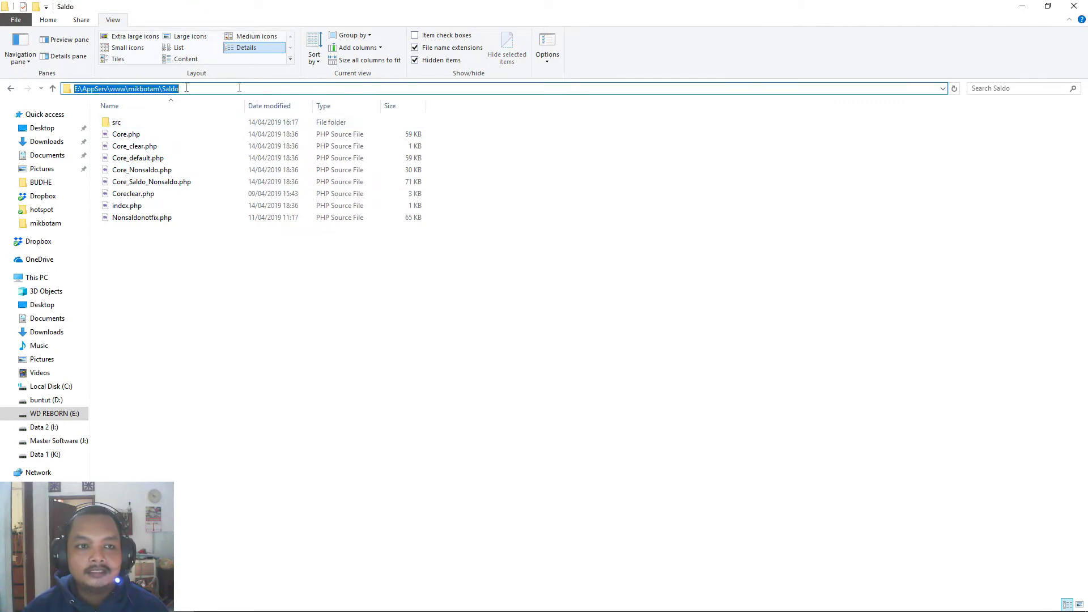
pyautogui.rightClick(162, 91)
pyautogui.click(199, 124)
# Search Windows for Command Prompt by typing 'com'.
pyautogui.click(248, 427)
pyautogui.press('super')
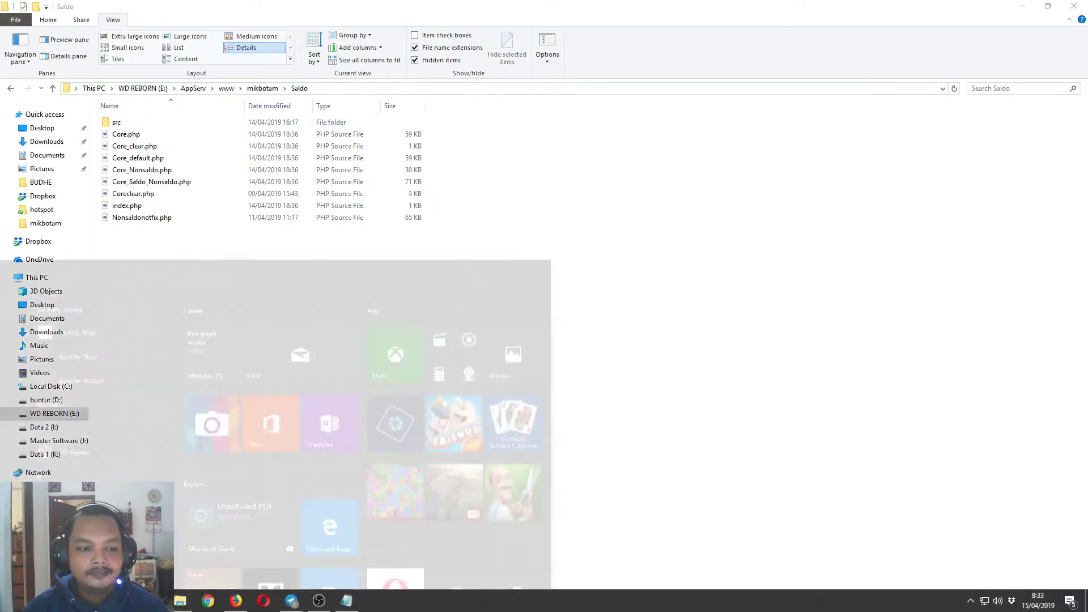
pyautogui.write('com')
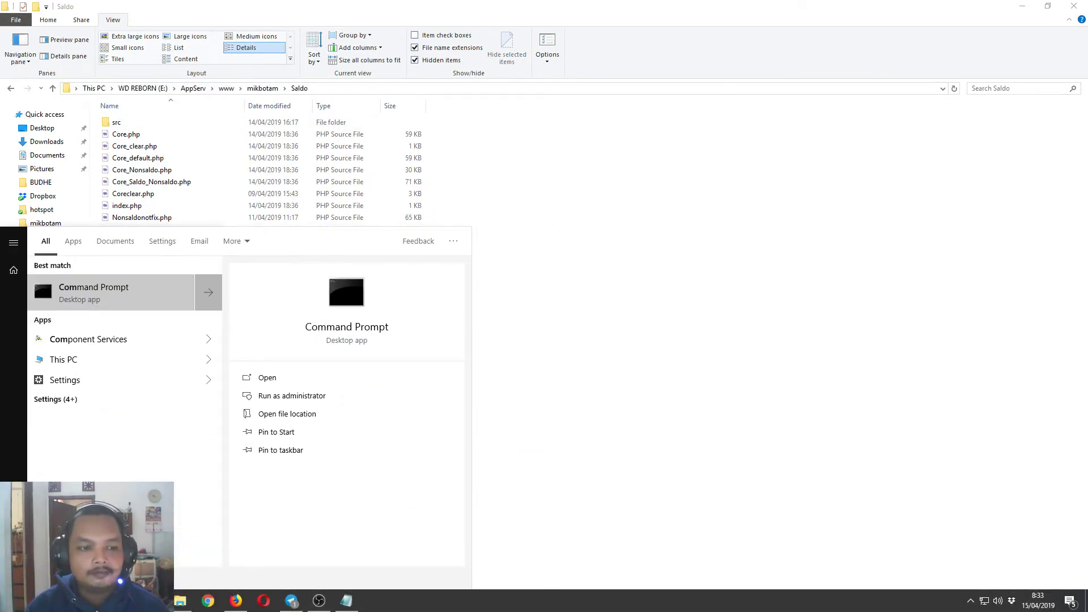
# Launch Command Prompt and run cd with the pasted Saldo folder path.
pyautogui.press('BackSpace')
pyautogui.press('BackSpace')
pyautogui.write('md')
pyautogui.press('Return')
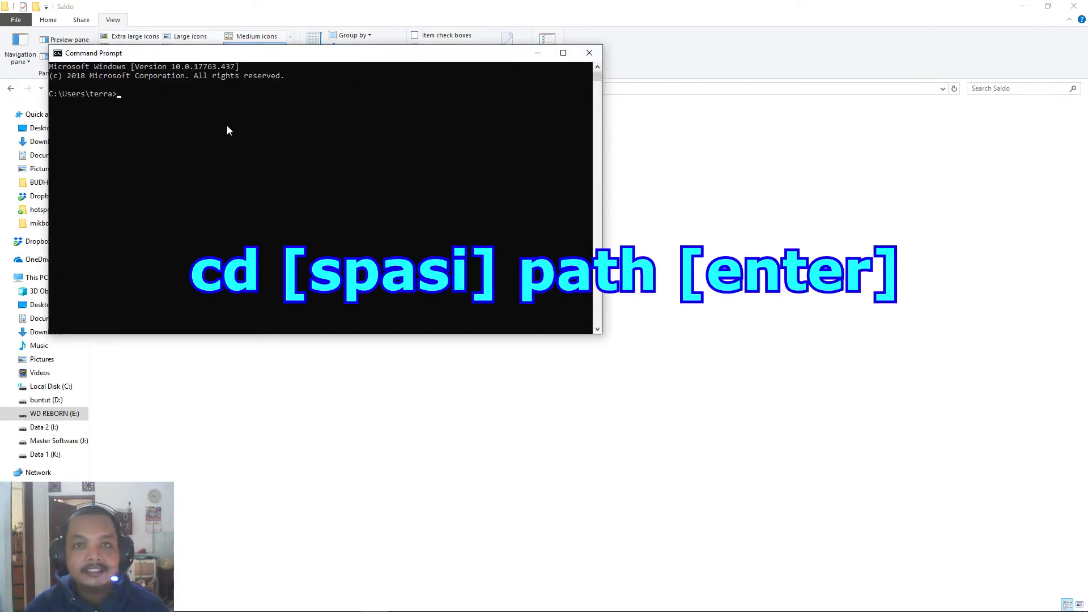
pyautogui.write('cd')
pyautogui.hotkey('ctrl', 'v')
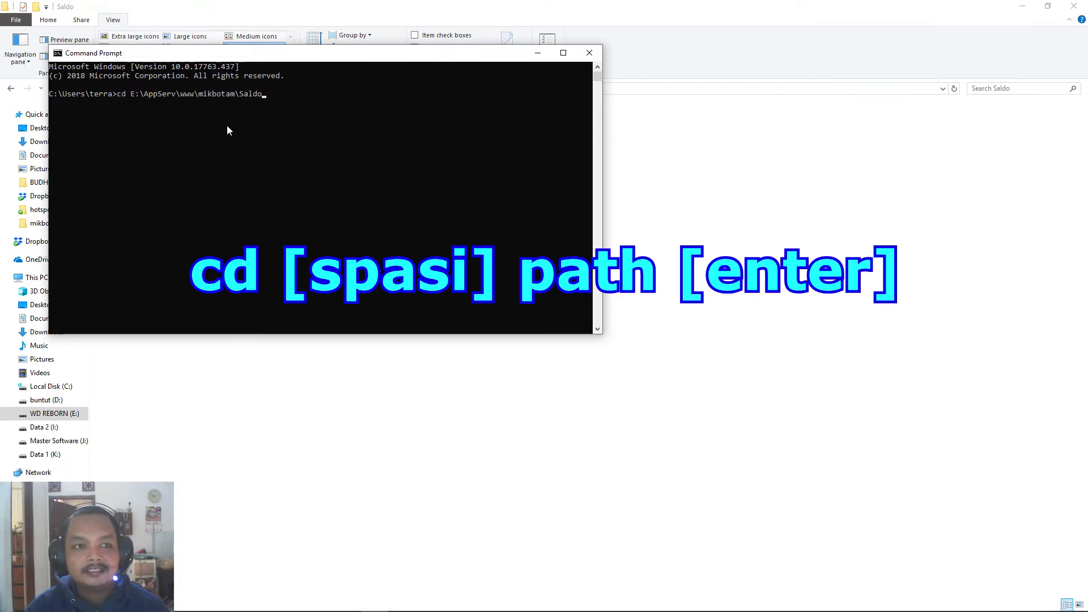
pyautogui.press('Return')
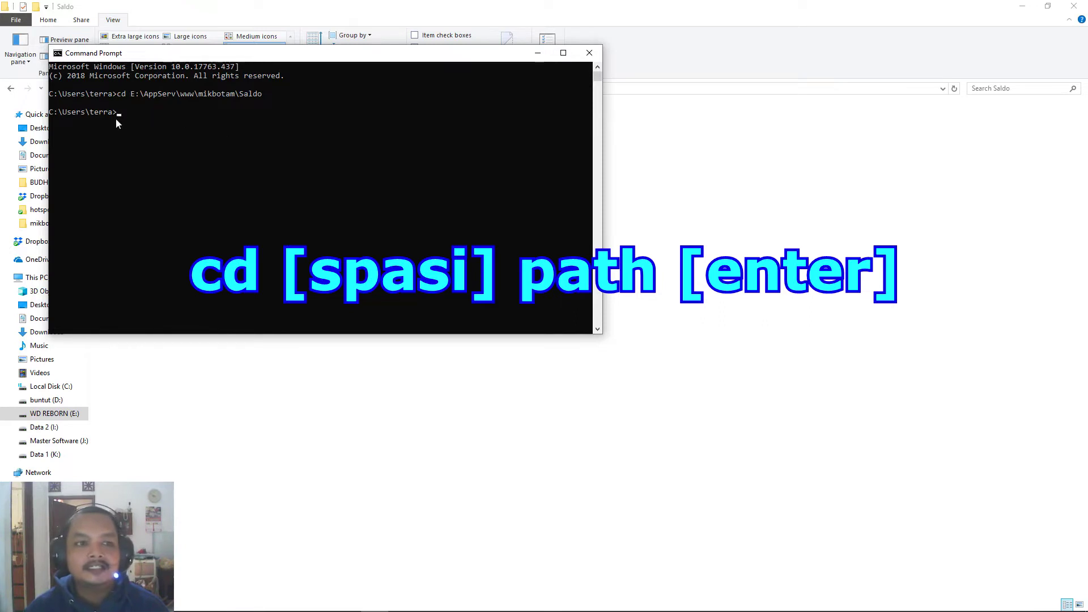
# Switch to drive E to land in the Saldo folder, then begin typing a php command.
pyautogui.write('e:')
pyautogui.press('Return')
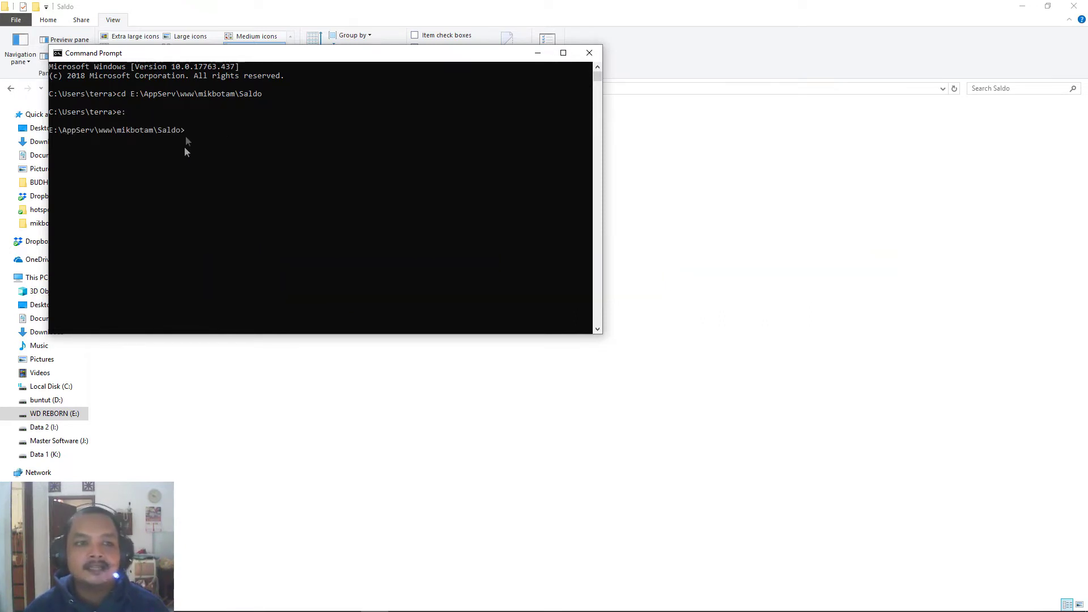
pyautogui.moveTo(292, 57); pyautogui.dragTo(743, 201)
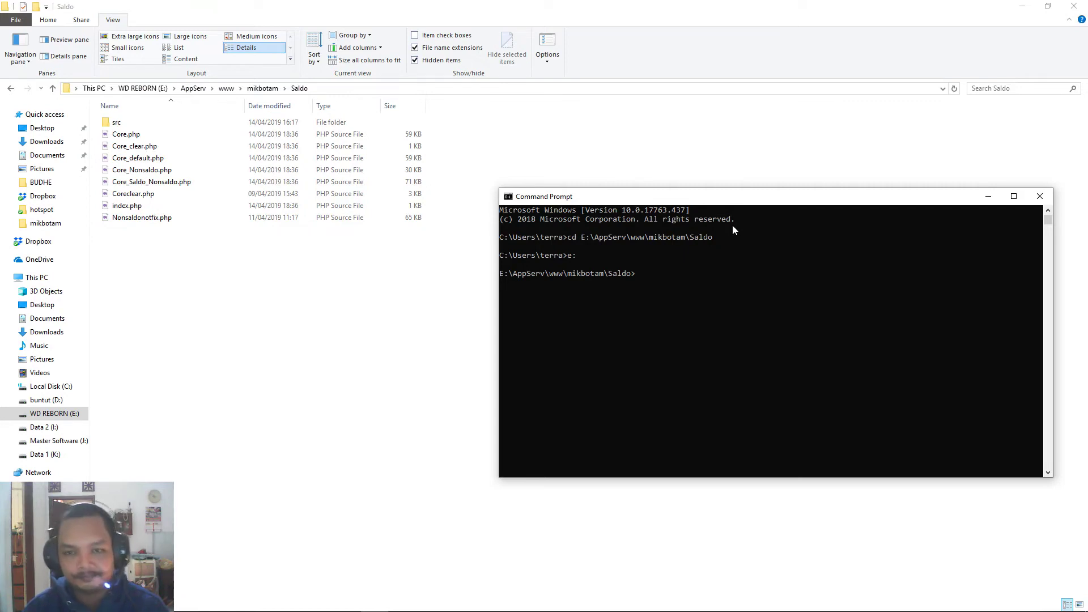
pyautogui.write('php')
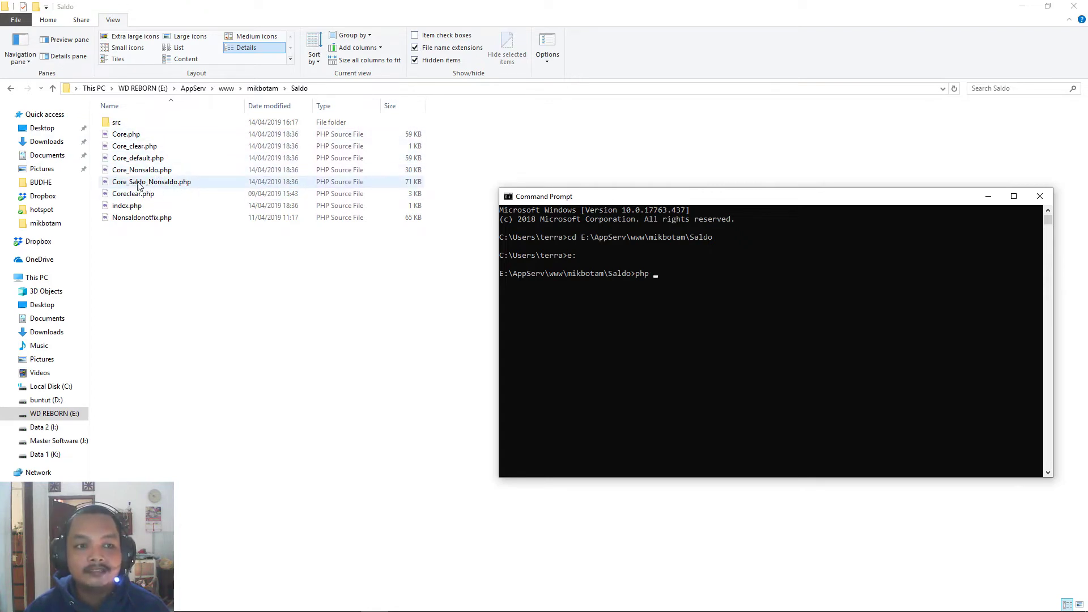
pyautogui.click(287, 602)
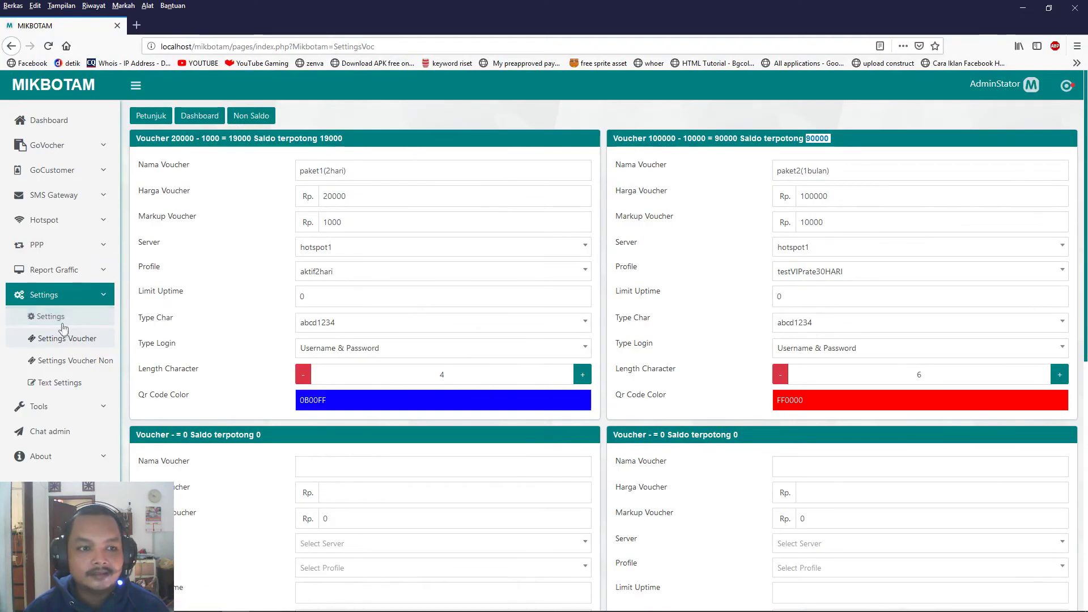
# Run php Core_Saldo_Nonsaldo.php to start FrameBot Mikbotam in Long Polling mode.
pyautogui.click(80, 363)
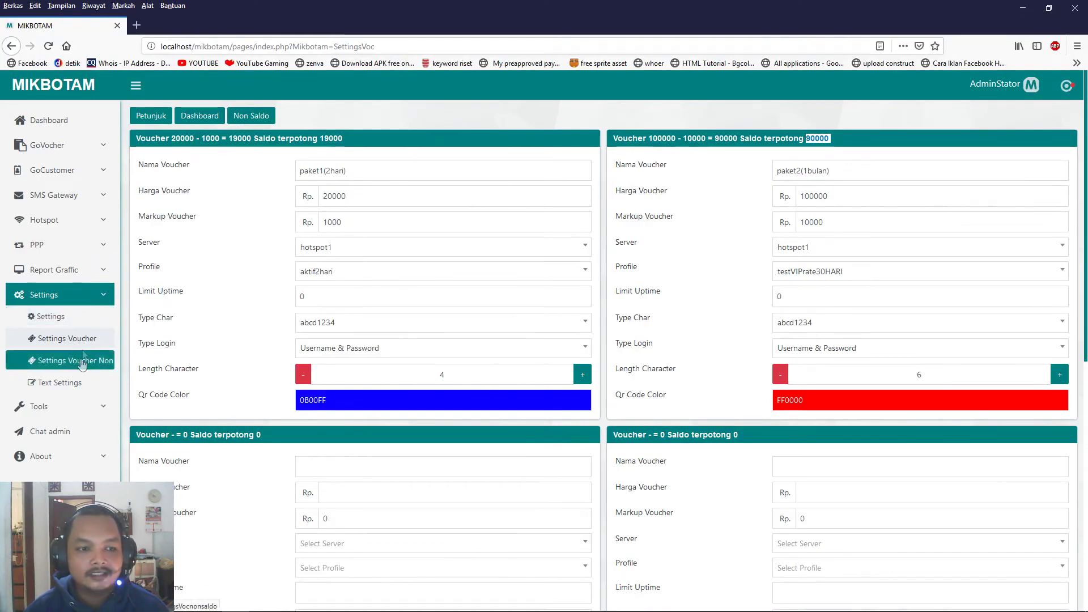
pyautogui.hotkey('alt', 'Tab')
pyautogui.hotkey('alt', 'Tab')
pyautogui.hotkey('alt', 'Tab')
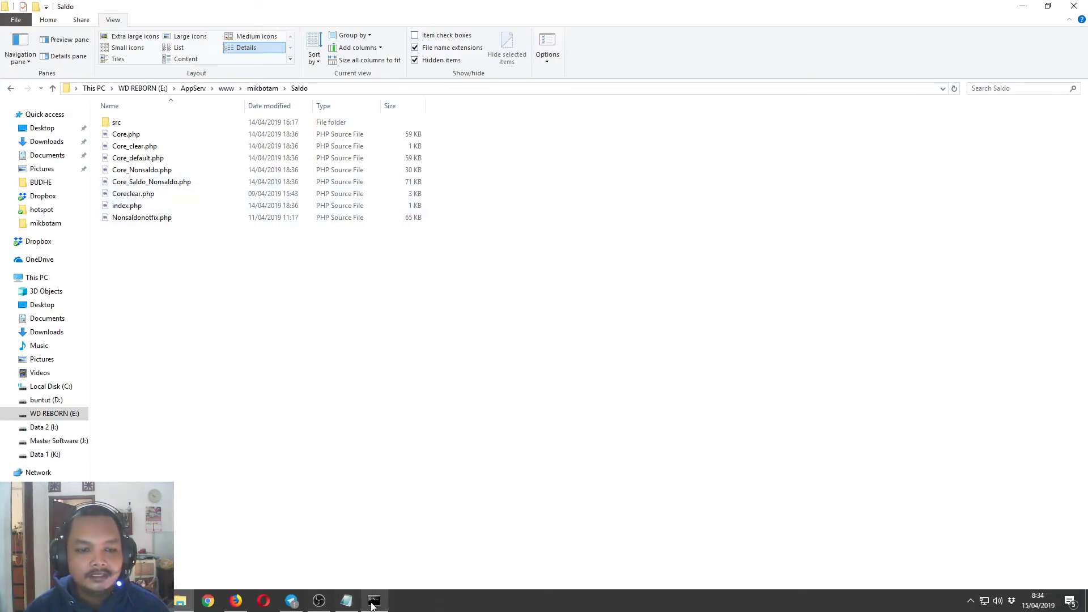
pyautogui.click(374, 601)
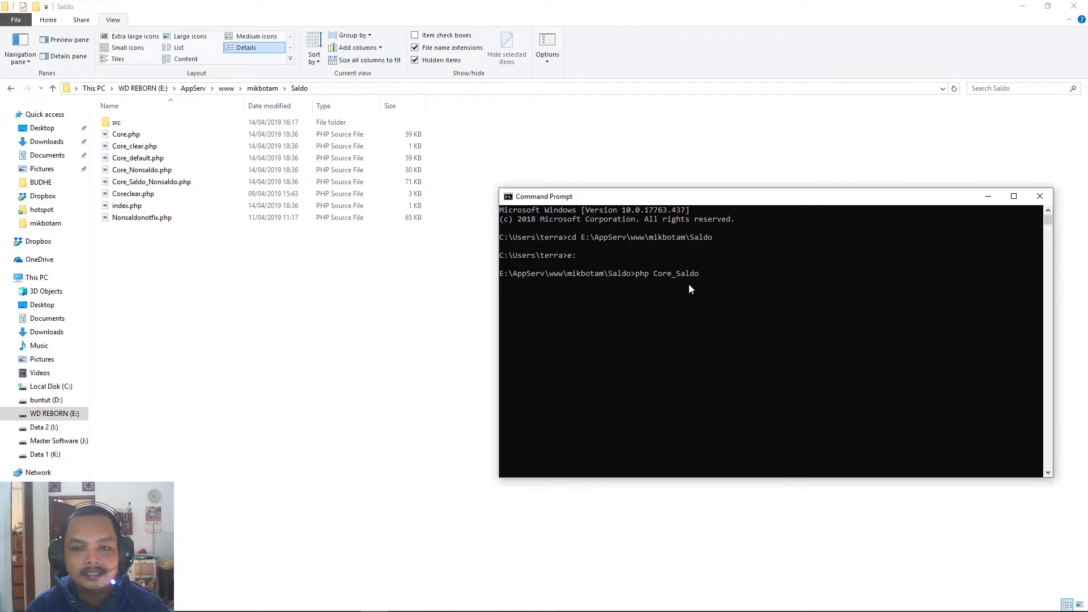
pyautogui.write('onsaldo.php')
pyautogui.press('Return')
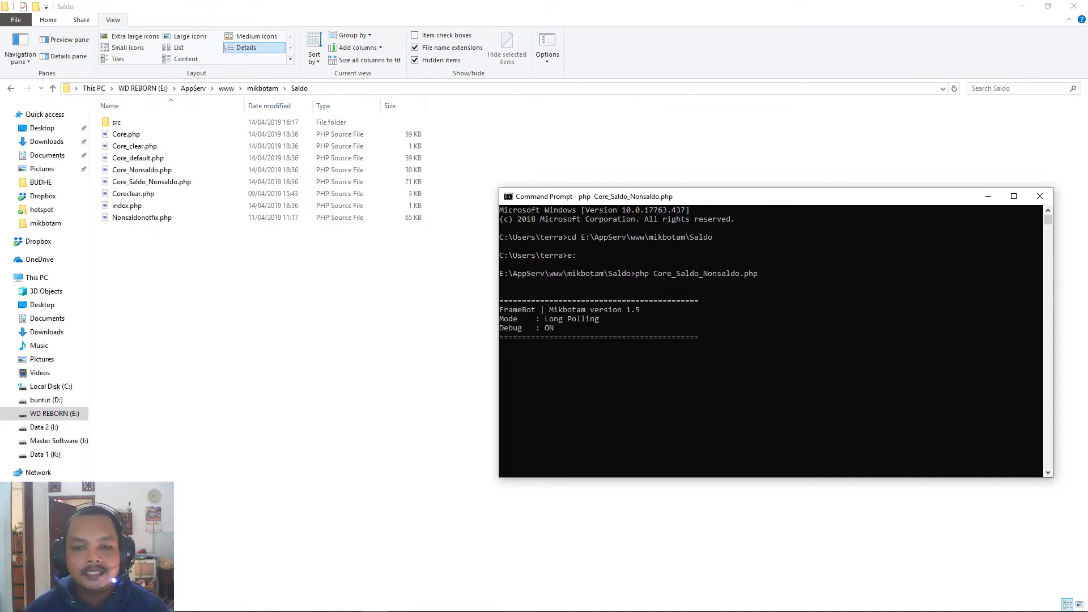
pyautogui.moveTo(300, 606)
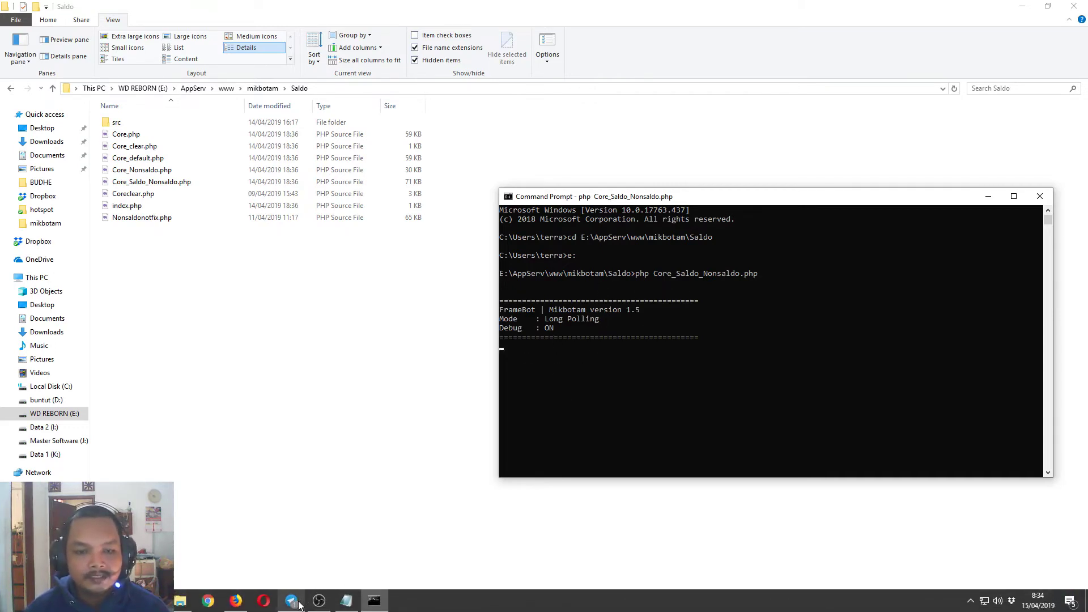
pyautogui.click(291, 601)
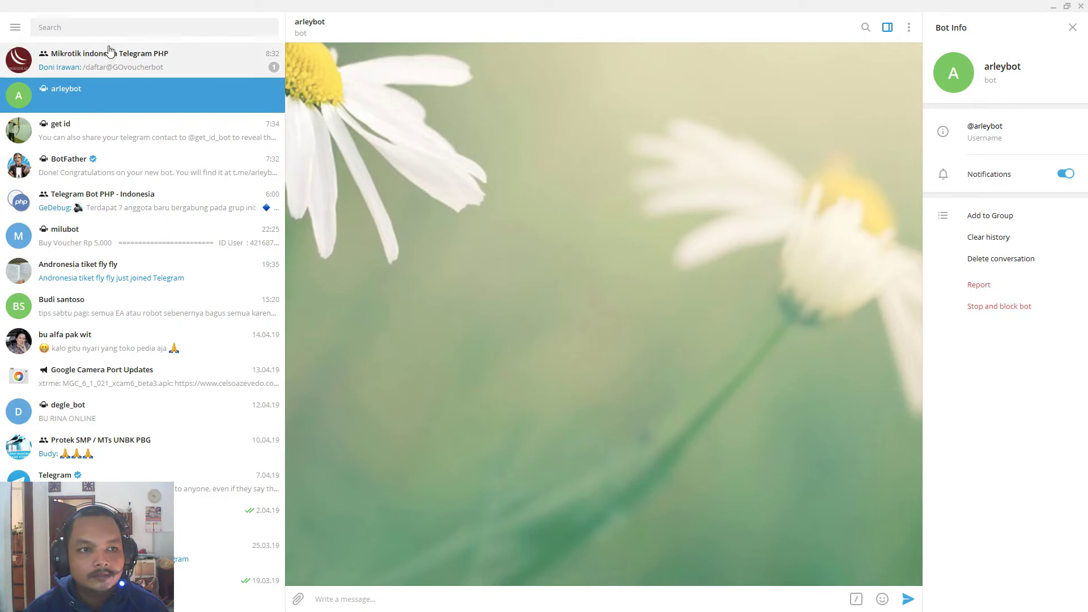
# Open the arleybot chat from BotFather's t.me/arleybot link and send /start and /help.
pyautogui.click(224, 161)
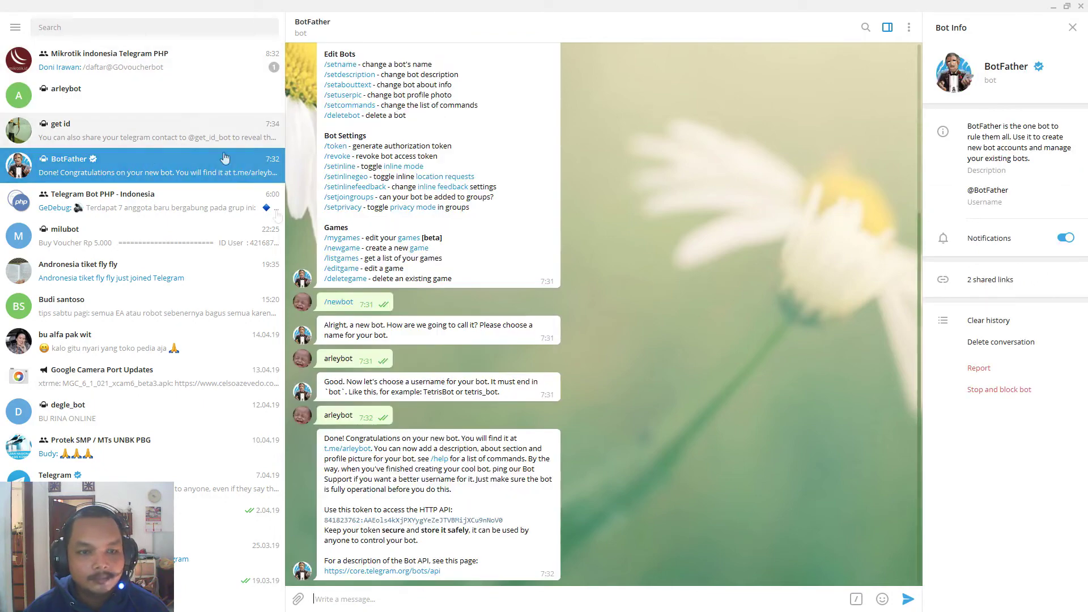
pyautogui.click(364, 452)
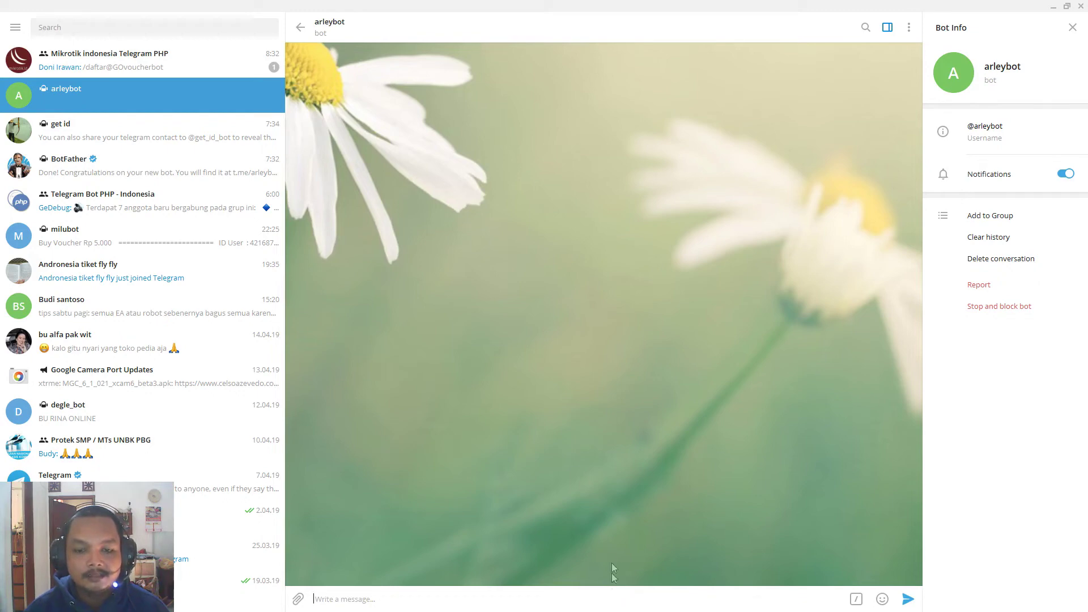
pyautogui.write('/start')
pyautogui.press('Return')
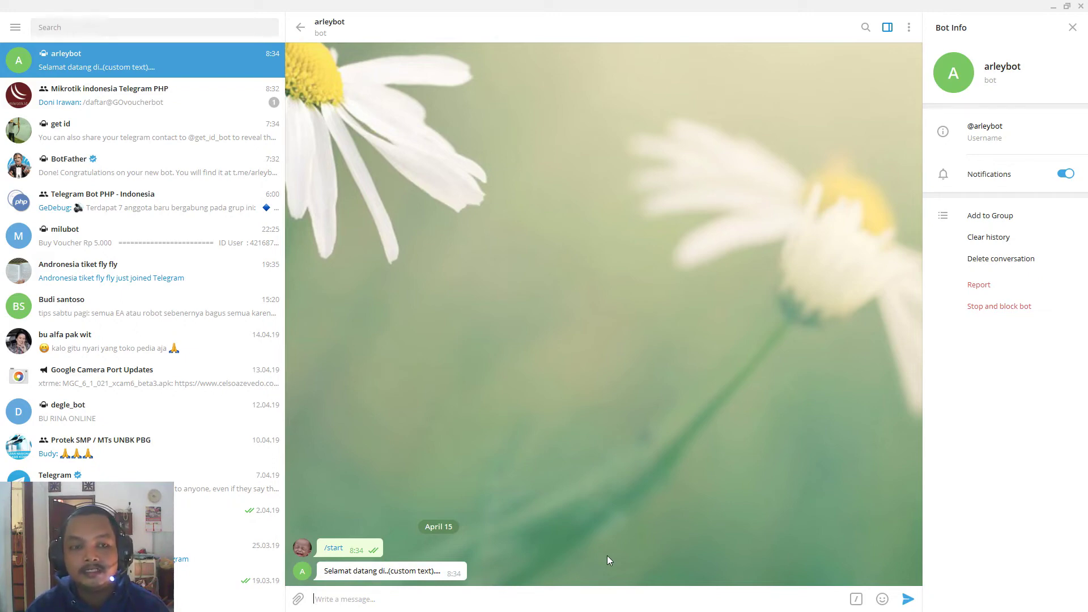
pyautogui.write('/help')
pyautogui.press('Return')
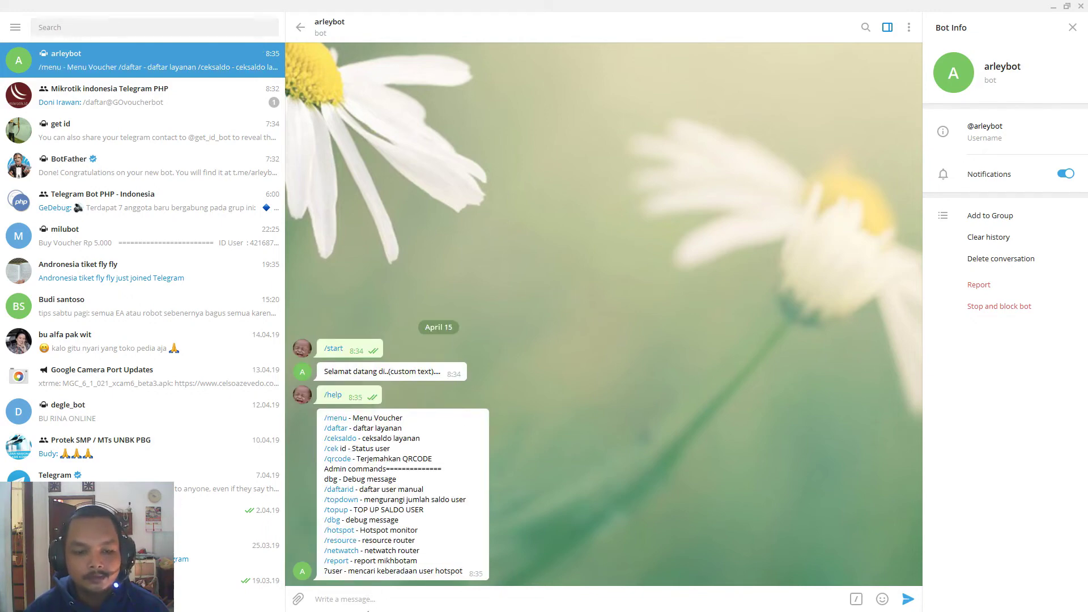
# Send /menu and try buying the paket2(1bulan) and paket1(2hari) vouchers.
pyautogui.hotkey('alt', 'Tab')
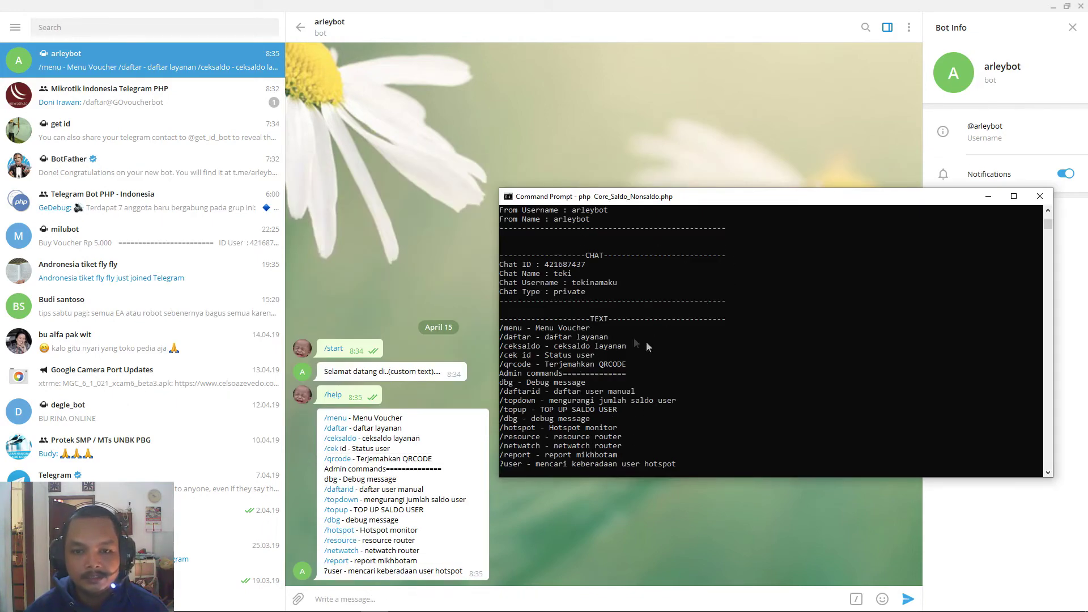
pyautogui.click(486, 581)
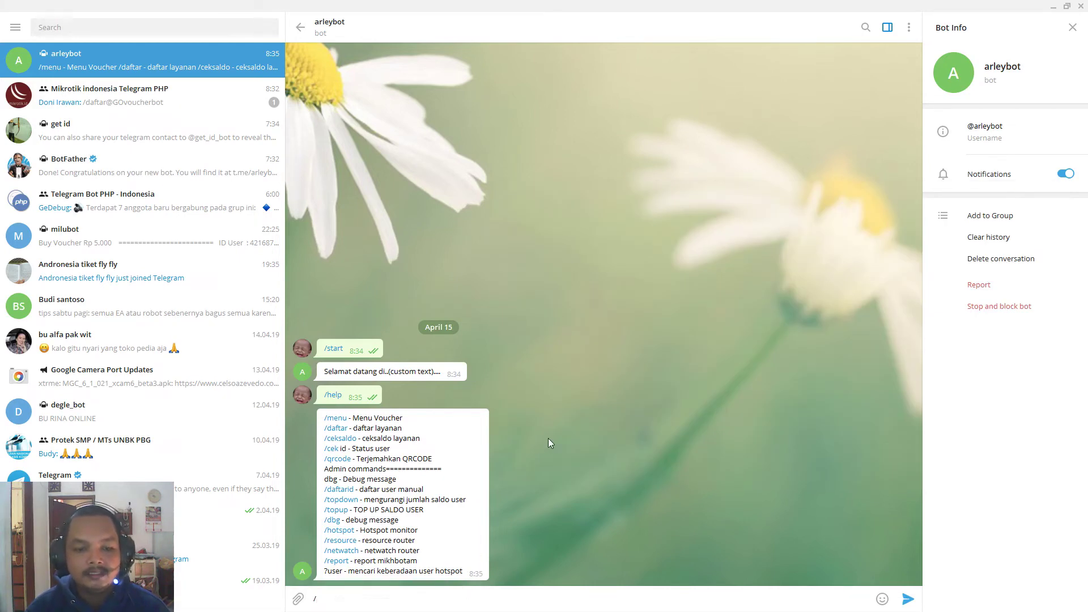
pyautogui.write('/menu')
pyautogui.press('Return')
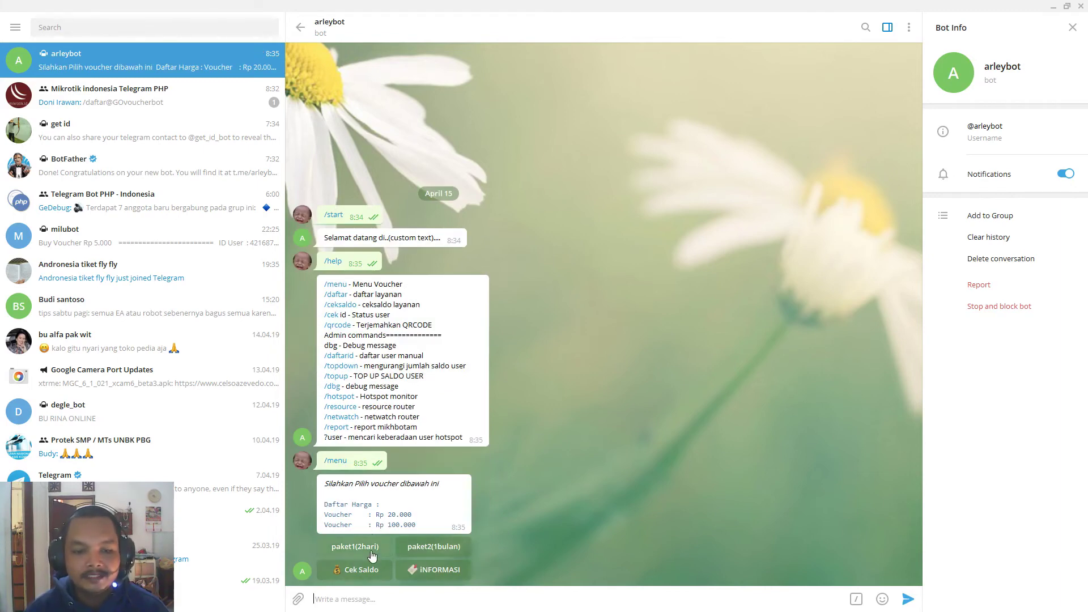
pyautogui.click(432, 550)
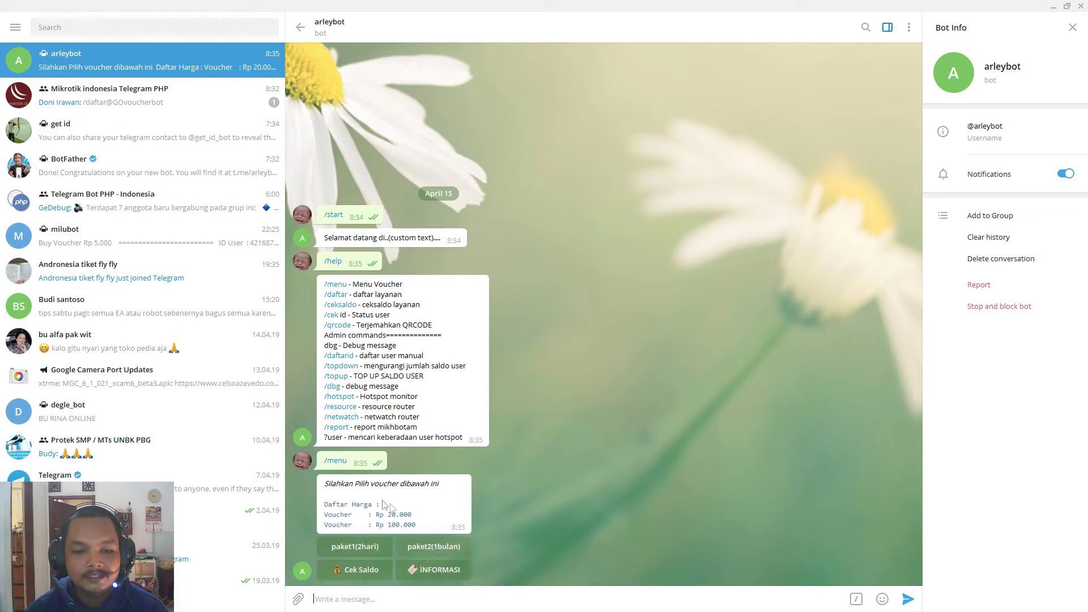
pyautogui.click(357, 553)
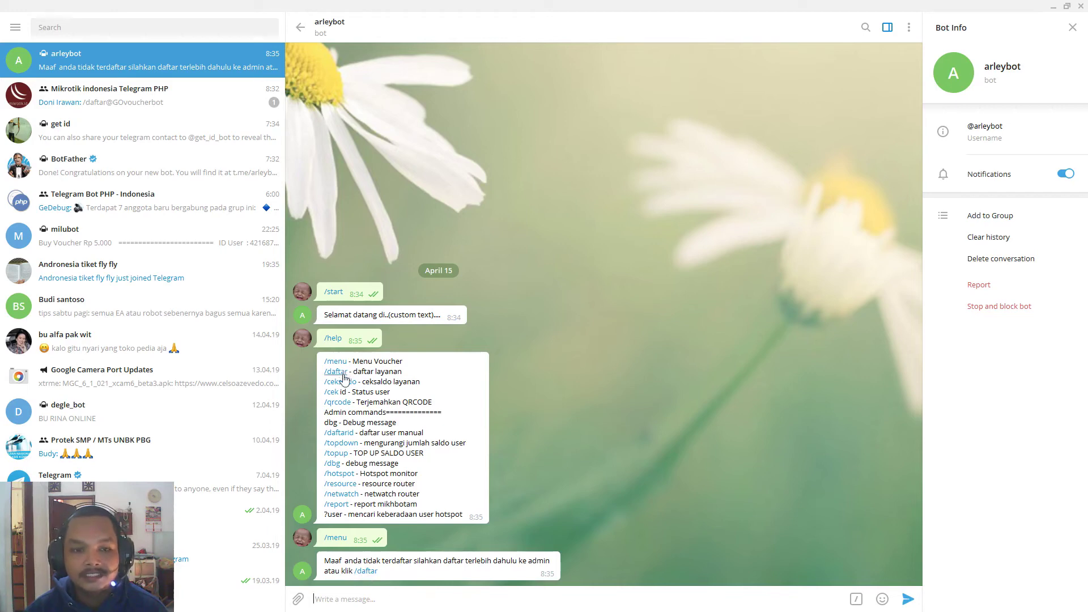
# Register with /daftar, then request /menu and try paket1(2hari) again.
pyautogui.click(366, 571)
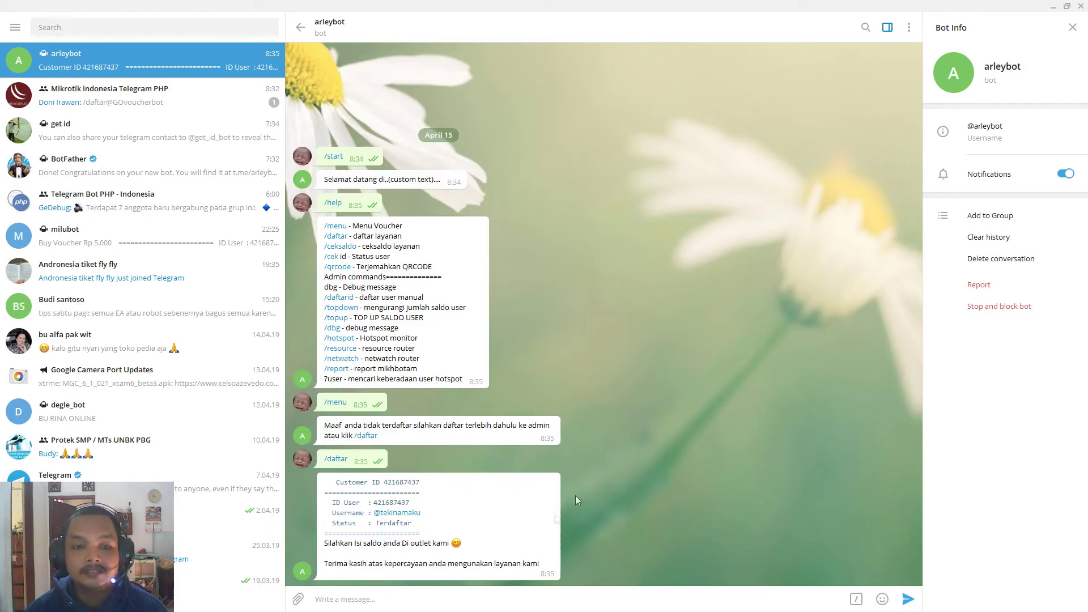
pyautogui.write('/menu')
pyautogui.press('Return')
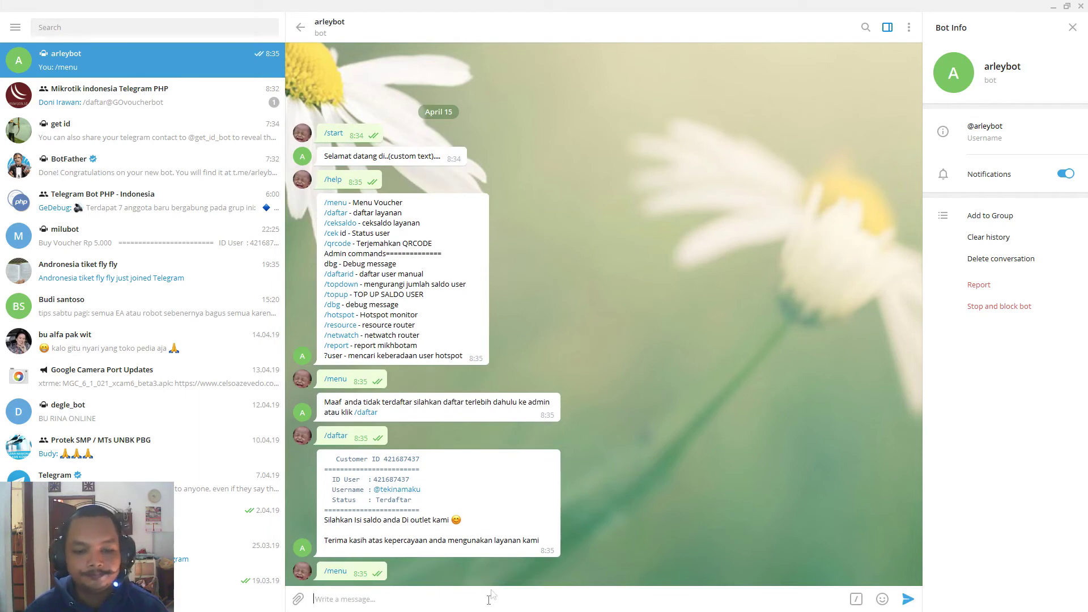
pyautogui.click(354, 546)
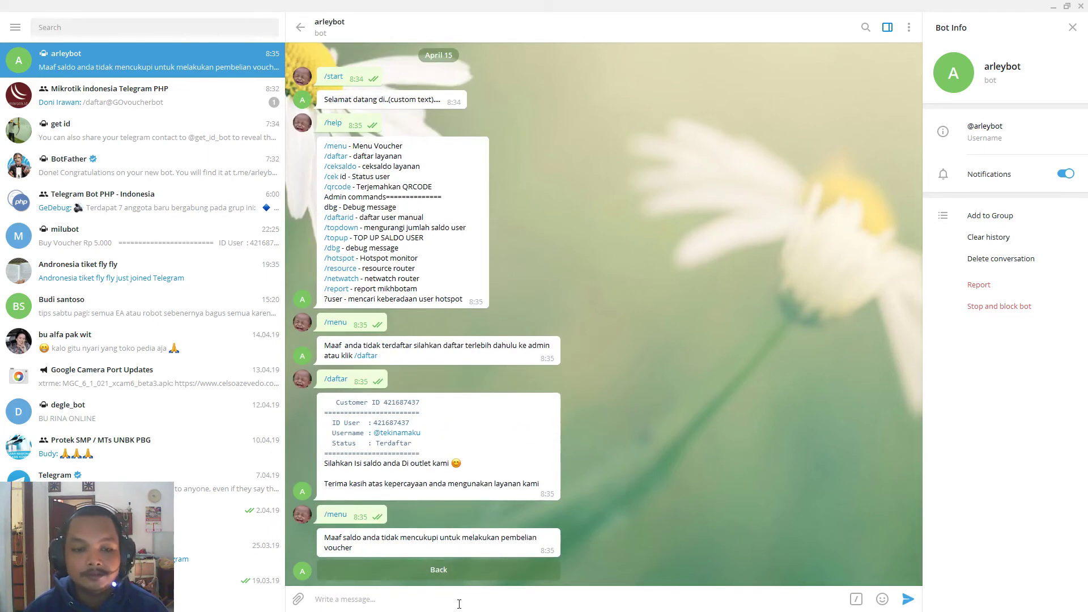
# Send /ceksaldo and select the Rp 0 balance in the reply.
pyautogui.write('/c')
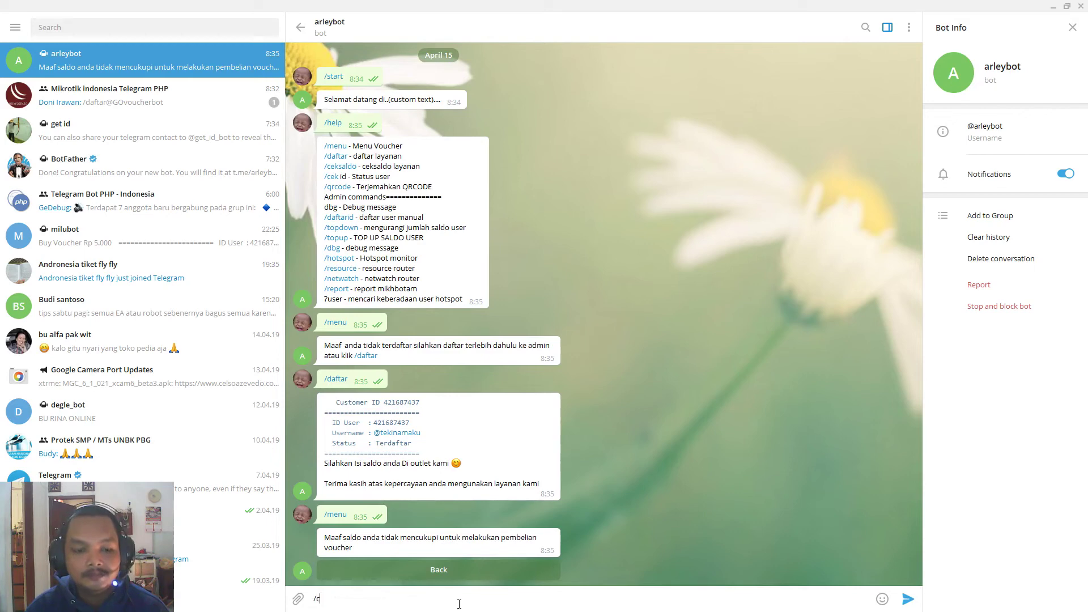
pyautogui.write('eksaldo')
pyautogui.press('Return')
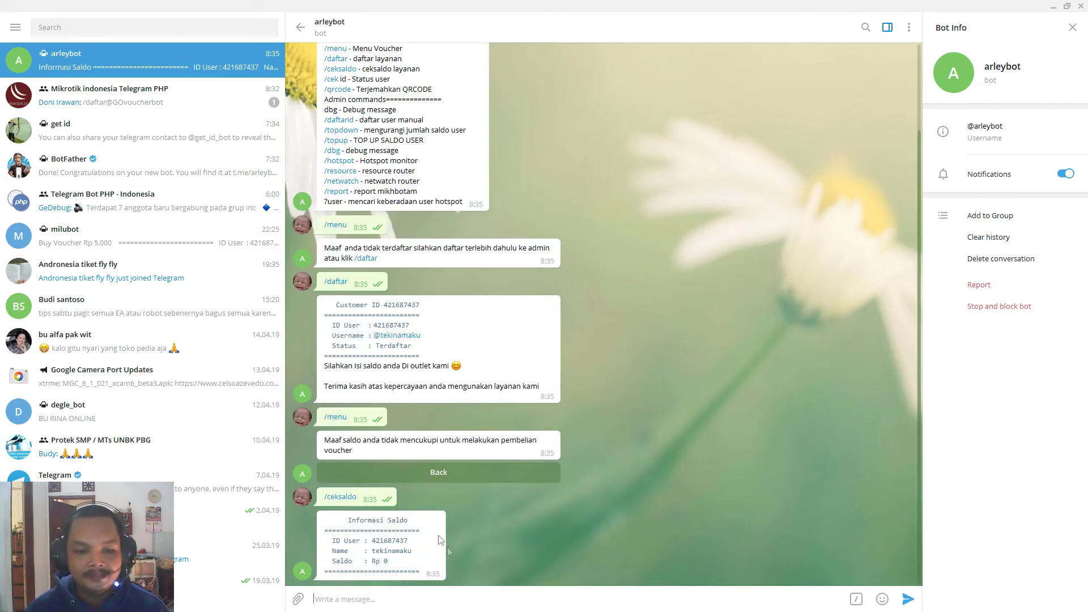
pyautogui.doubleClick(384, 561)
pyautogui.click(413, 594)
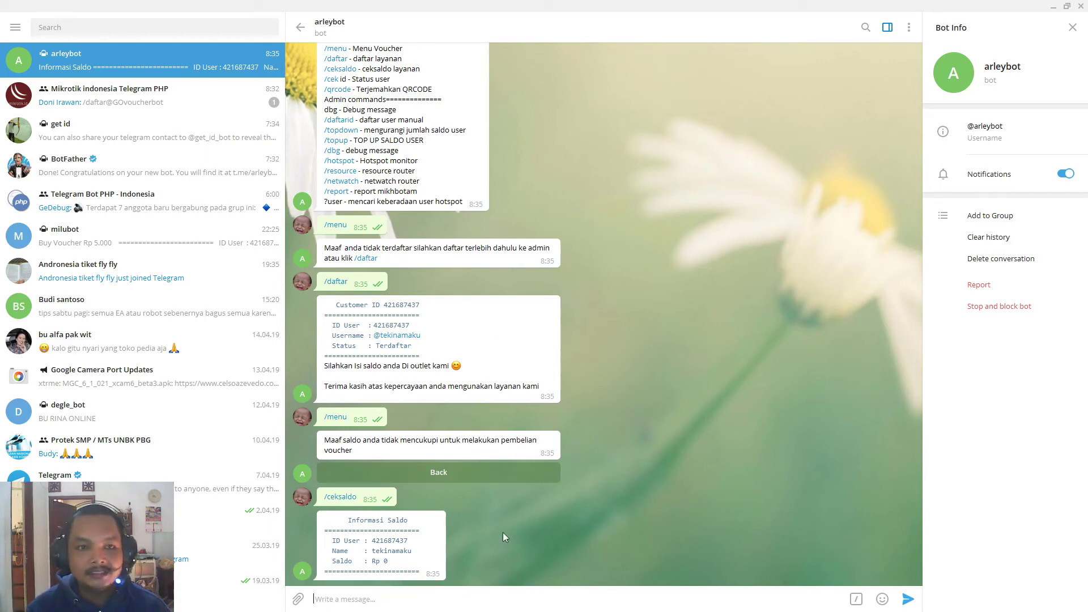
# Send /topup with the user's copied ID and 500000 to add Rp 500.000.
pyautogui.write('/top')
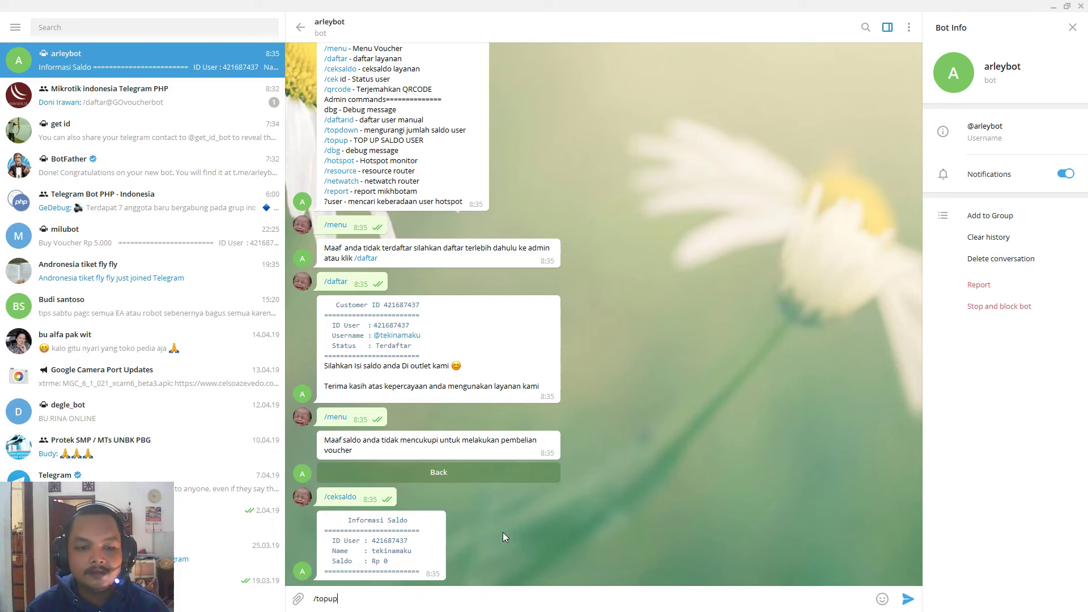
pyautogui.write('up')
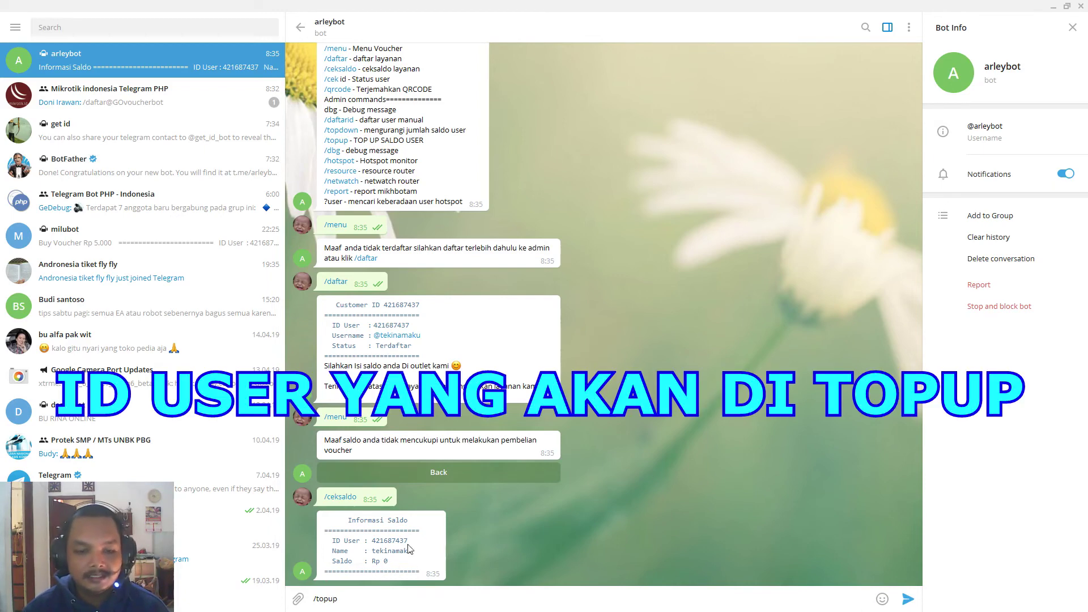
pyautogui.doubleClick(400, 541)
pyautogui.hotkey('ctrl', 'c')
pyautogui.click(377, 596)
pyautogui.hotkey('ctrl', 'v')
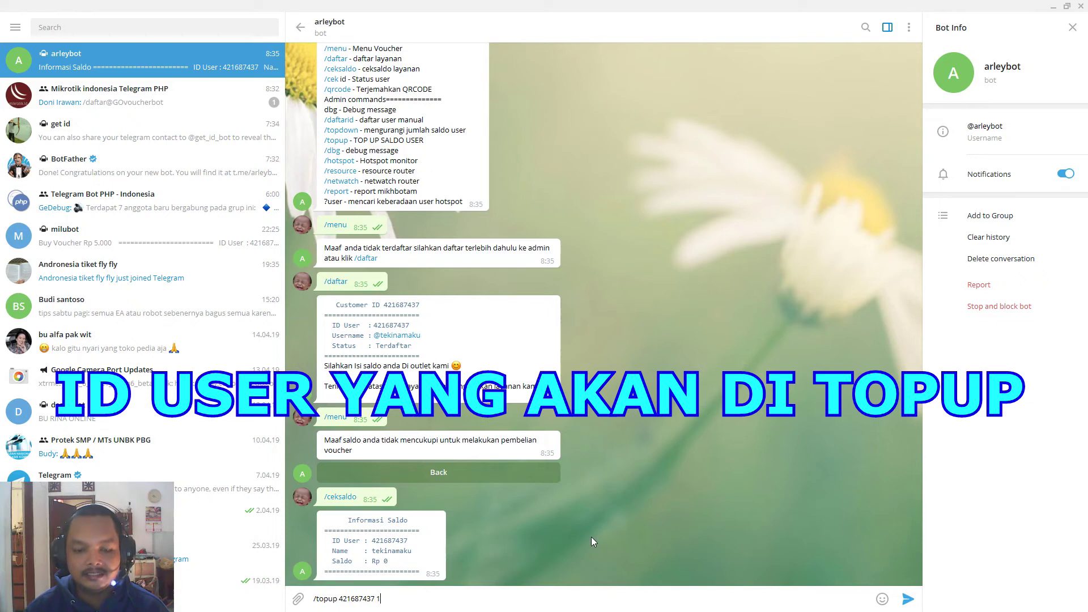
pyautogui.write('500000')
pyautogui.press('Return')
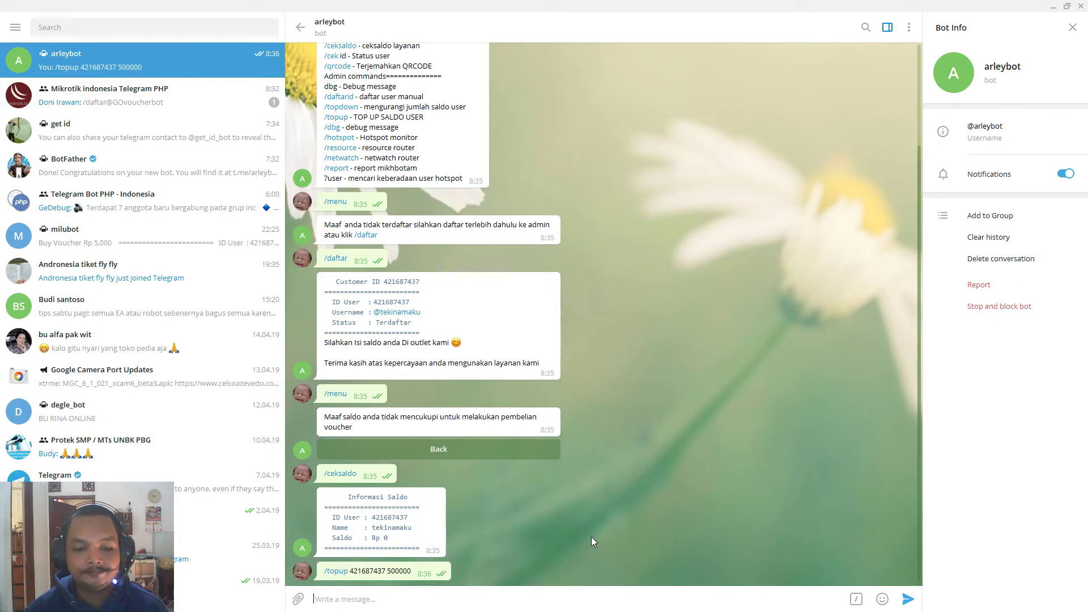
# Tap Promo Hot, confirm the Rp 500.000 balance with /ceksaldo, and send /menu.
pyautogui.click(466, 574)
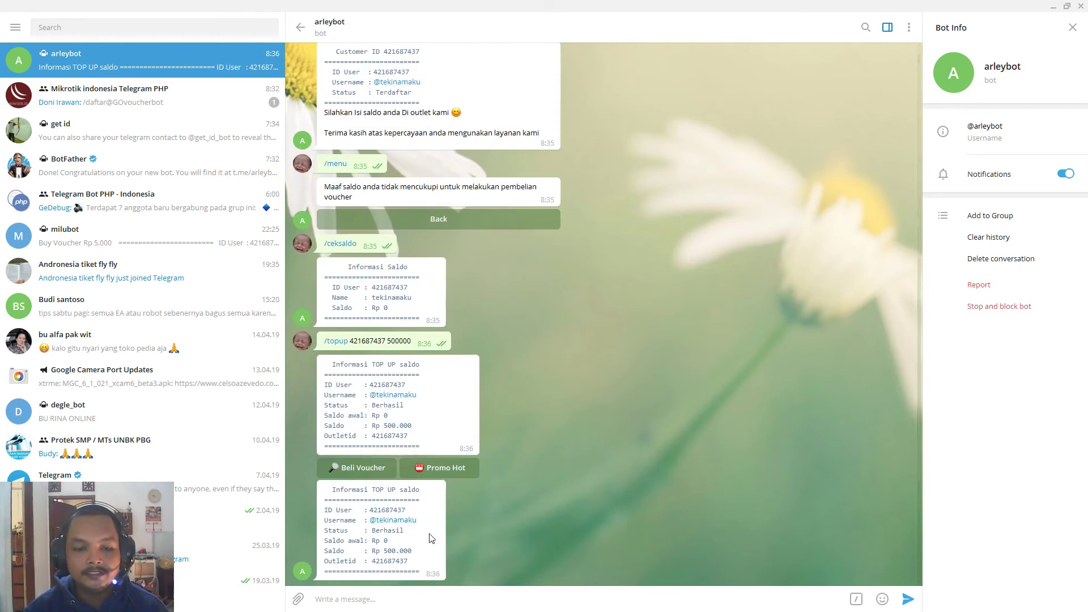
pyautogui.write('/ceksaldo')
pyautogui.press('Return')
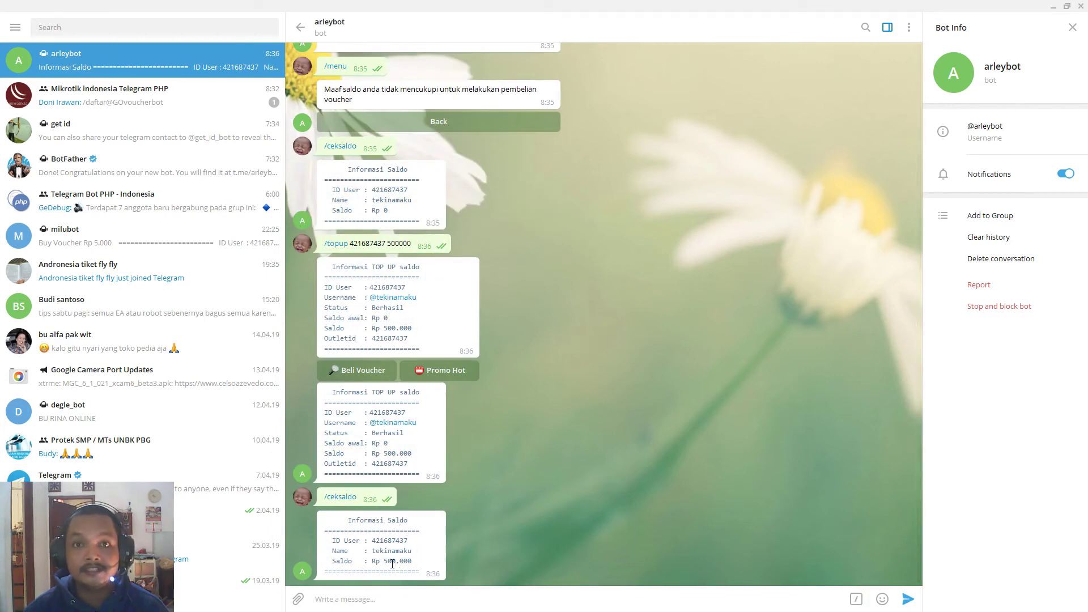
pyautogui.write('/menu')
pyautogui.press('Return')
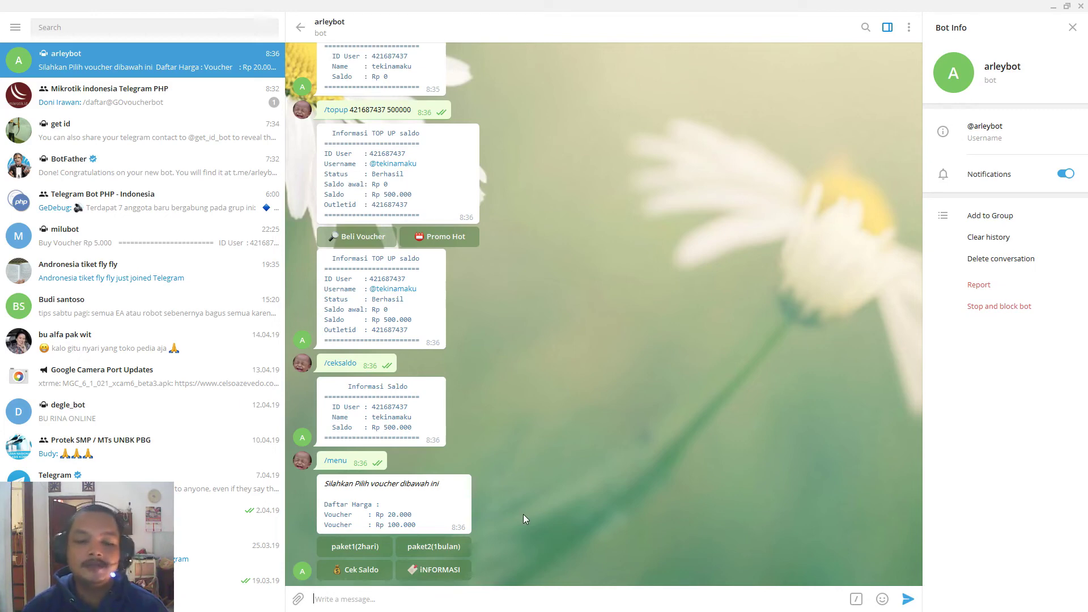
# Buy the paket1(2hari) voucher and receive the Rp 20.000 Arley Hotspot QR code.
pyautogui.click(369, 547)
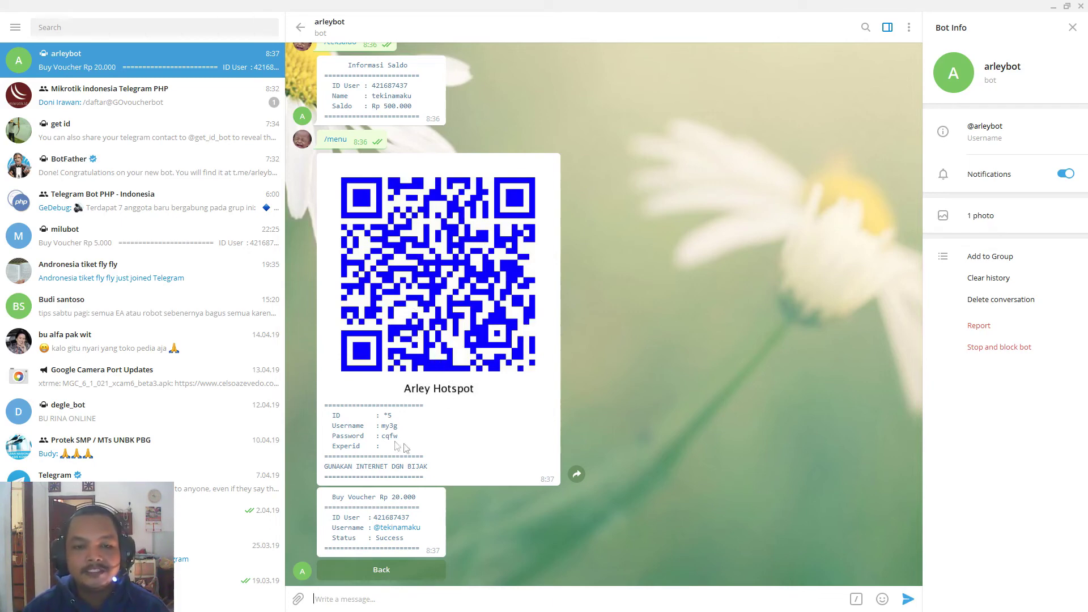
pyautogui.hotkey('alt', 'Tab')
pyautogui.hotkey('alt', 'Tab')
pyautogui.hotkey('alt', 'Tab')
pyautogui.hotkey('alt', 'Tab')
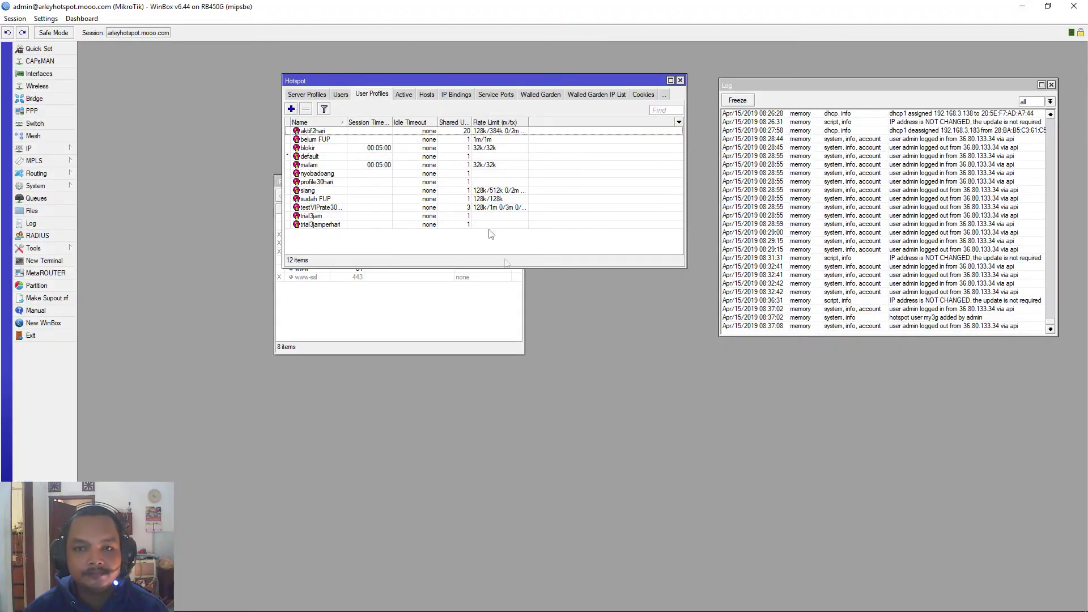
# List hotspot Users, select the new aktif2hari voucher user, and widen the Server column.
pyautogui.click(342, 95)
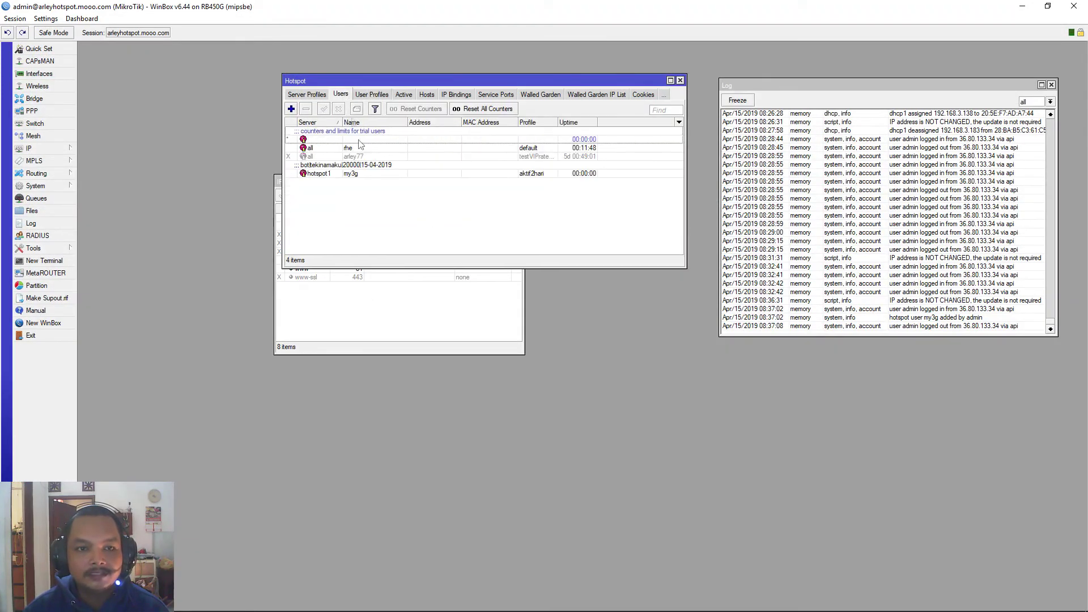
pyautogui.click(351, 174)
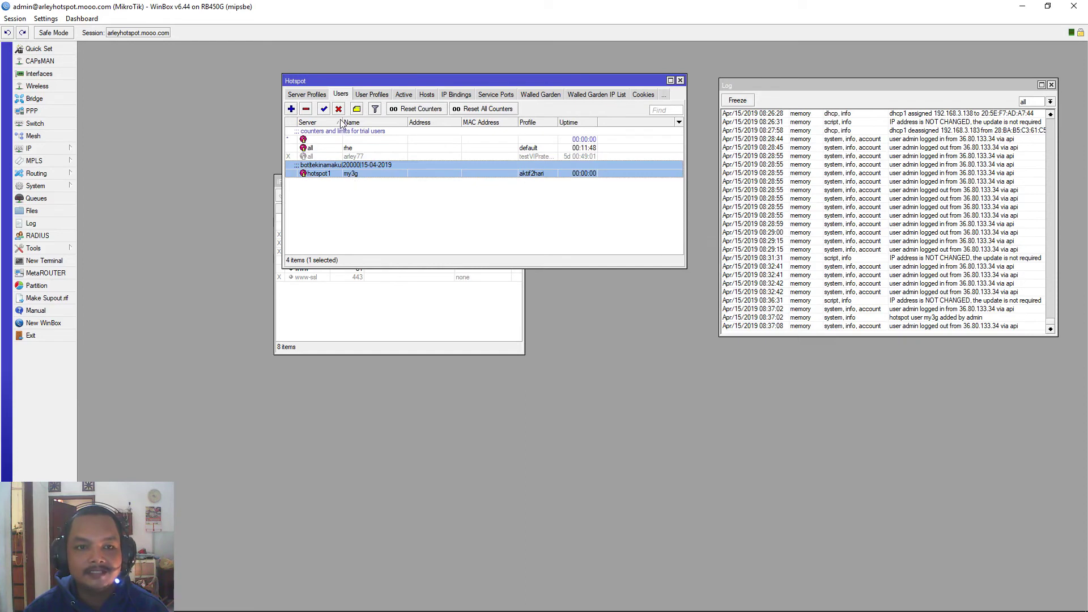
pyautogui.moveTo(341, 122); pyautogui.dragTo(371, 122)
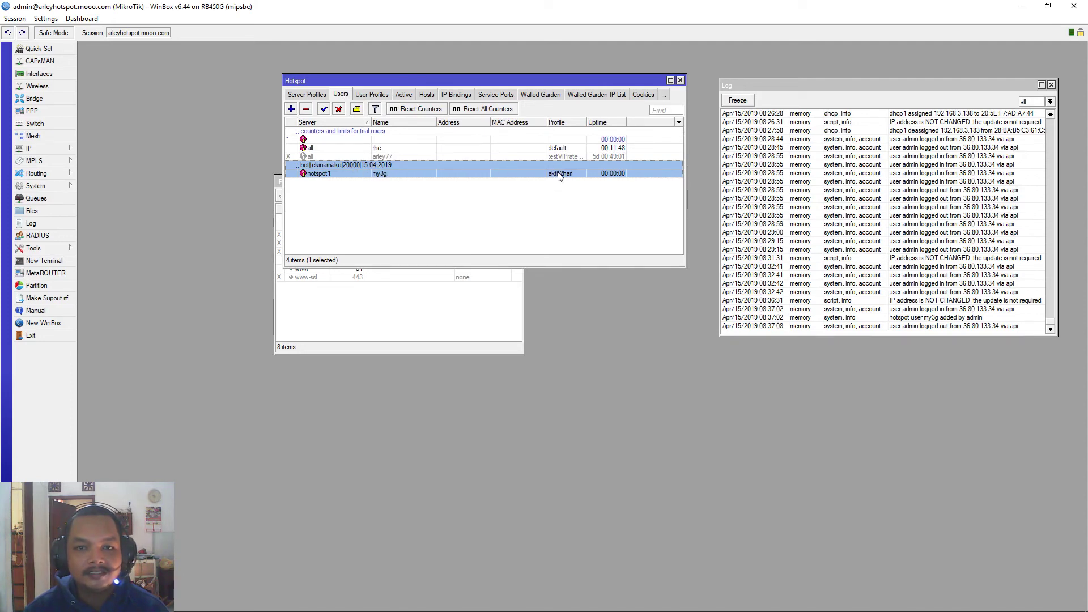
pyautogui.hotkey('alt', 'Tab')
pyautogui.click(527, 220)
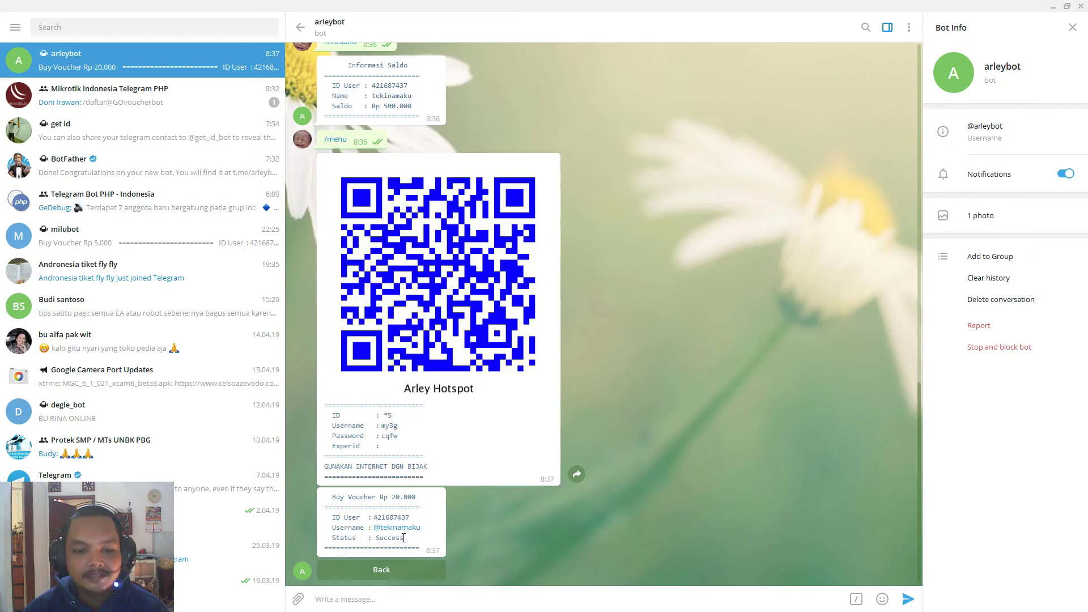
# Send /ceksaldo to confirm the balance dropped to Rp 481.000.
pyautogui.write('/')
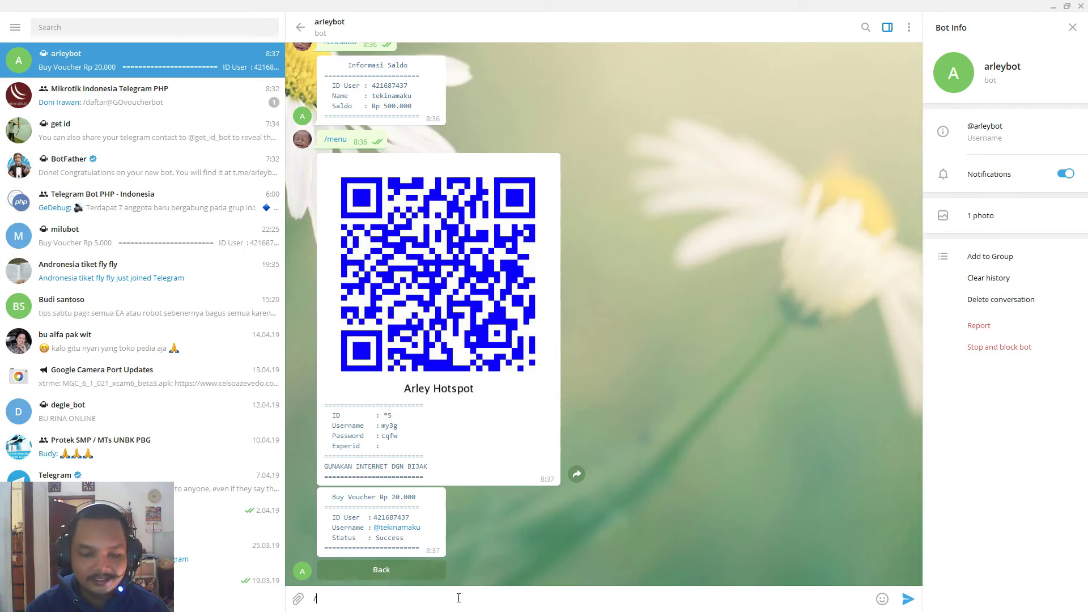
pyautogui.write('ceksaldo')
pyautogui.press('Return')
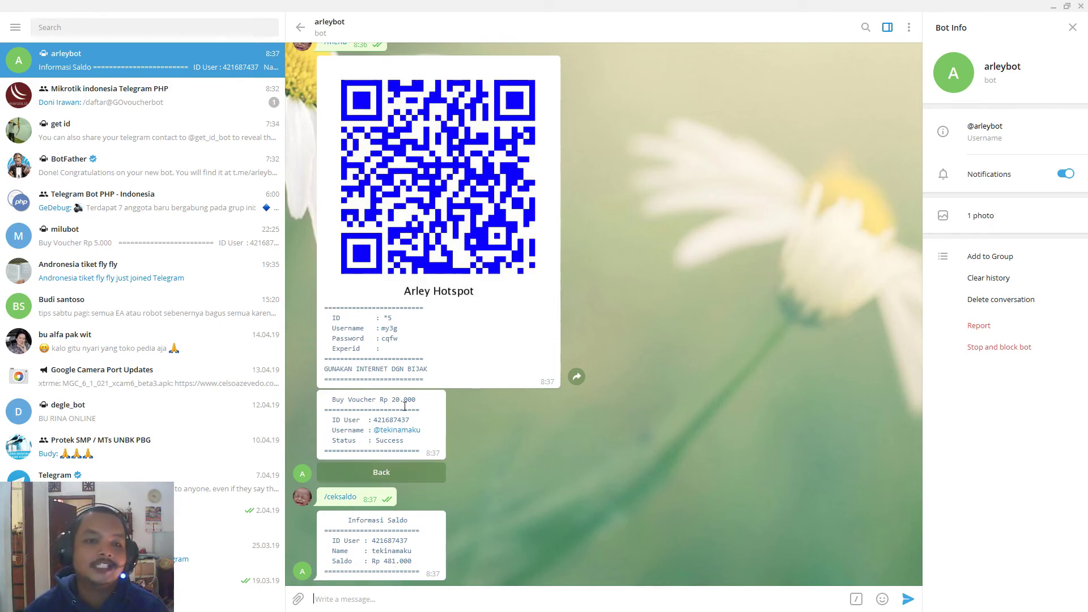
pyautogui.hotkey('alt', 'Tab')
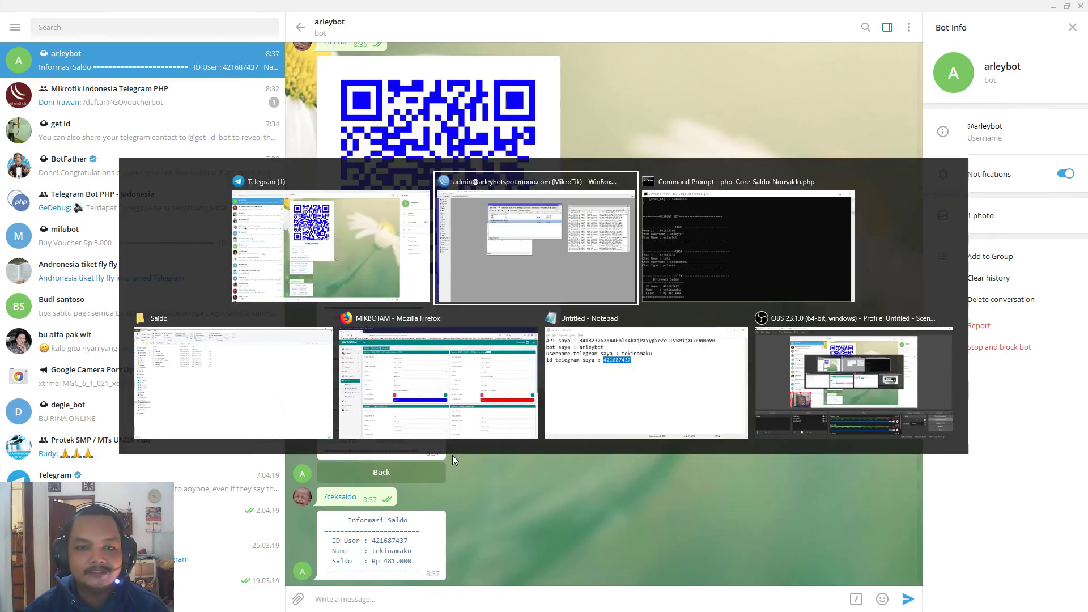
pyautogui.scroll(-5, 425, 280)
pyautogui.scroll(5, 425, 279)
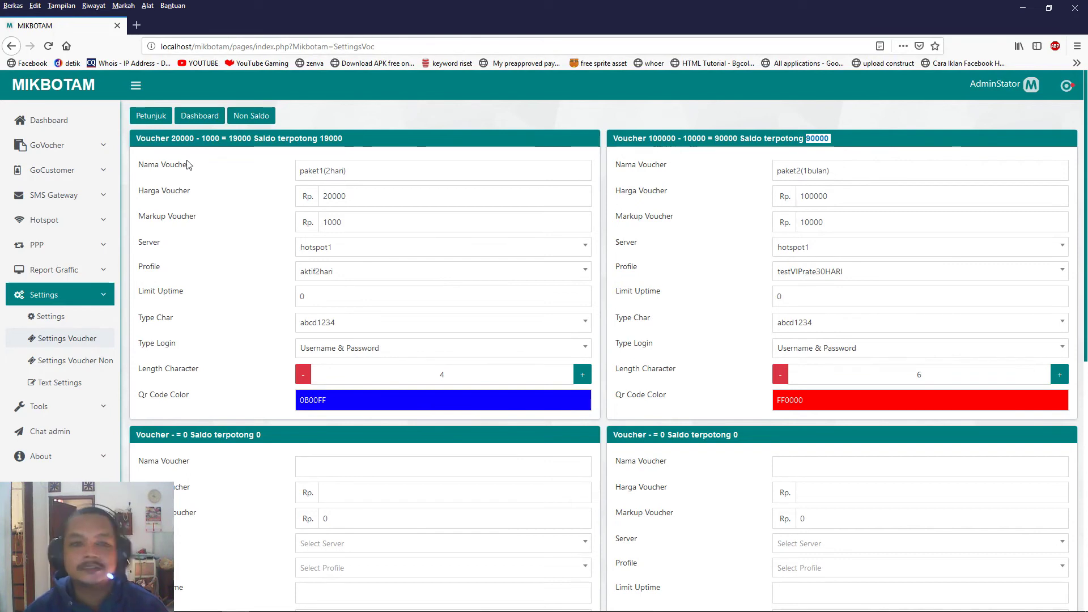
# Review GoVocher's Add User form fields (Username, ID User, phone, Saldo), then go to Top Up Saldo.
pyautogui.click(66, 152)
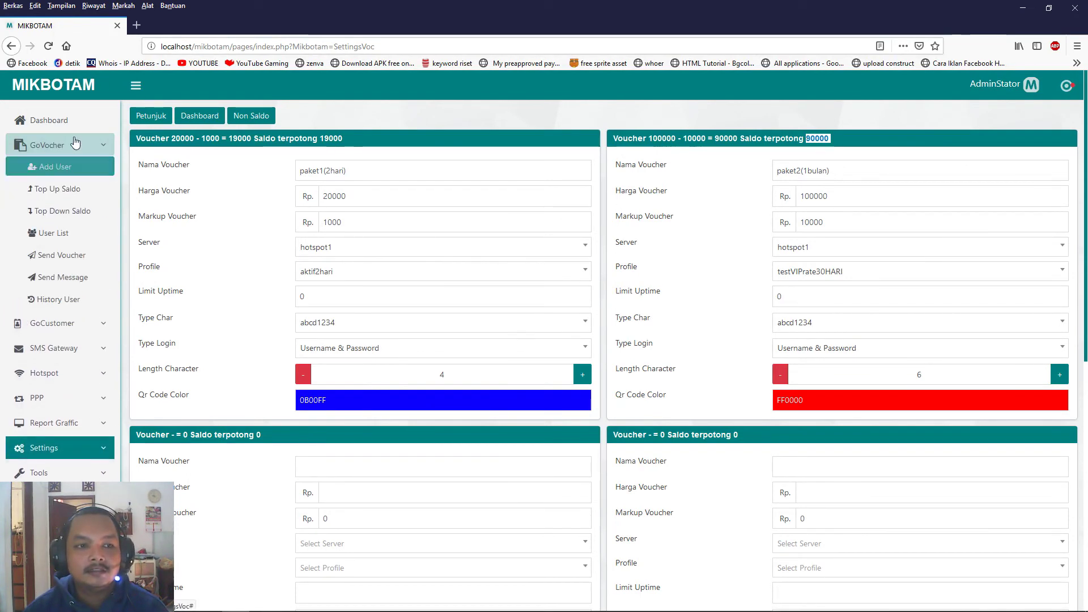
pyautogui.click(73, 166)
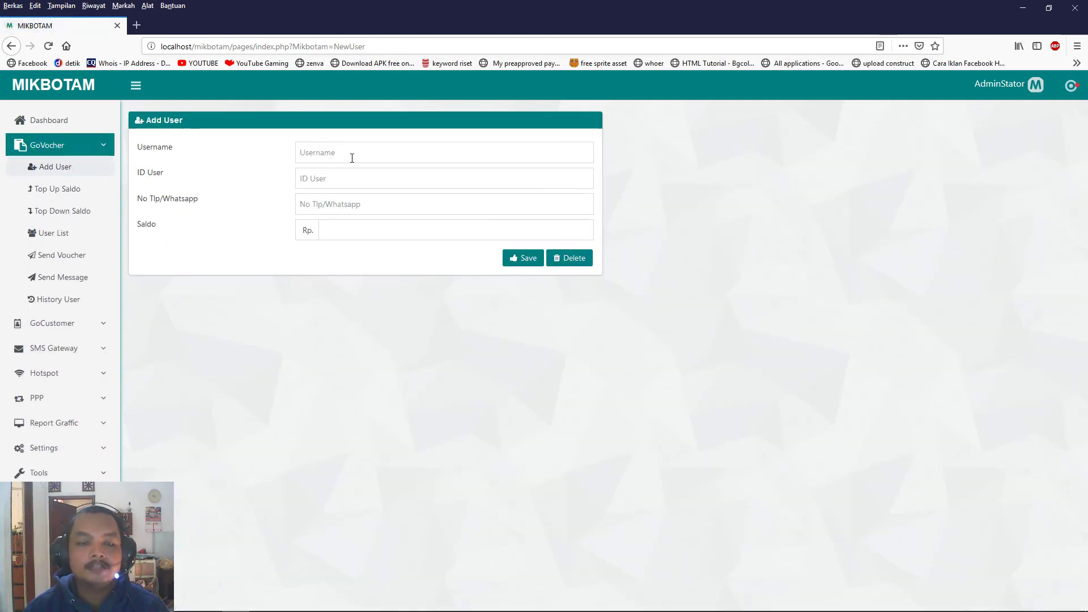
pyautogui.click(352, 158)
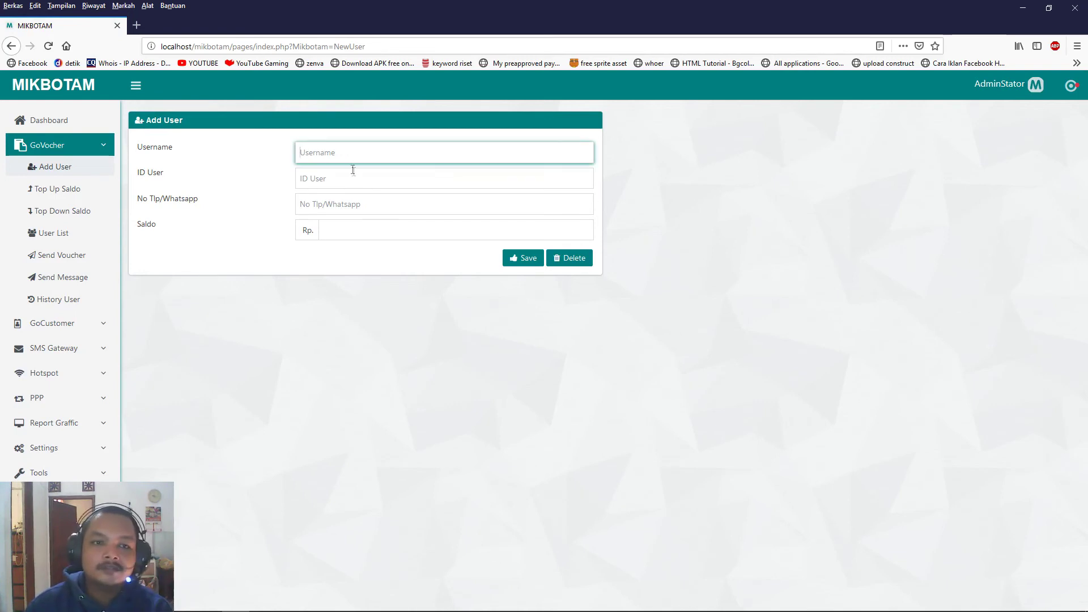
pyautogui.click(356, 185)
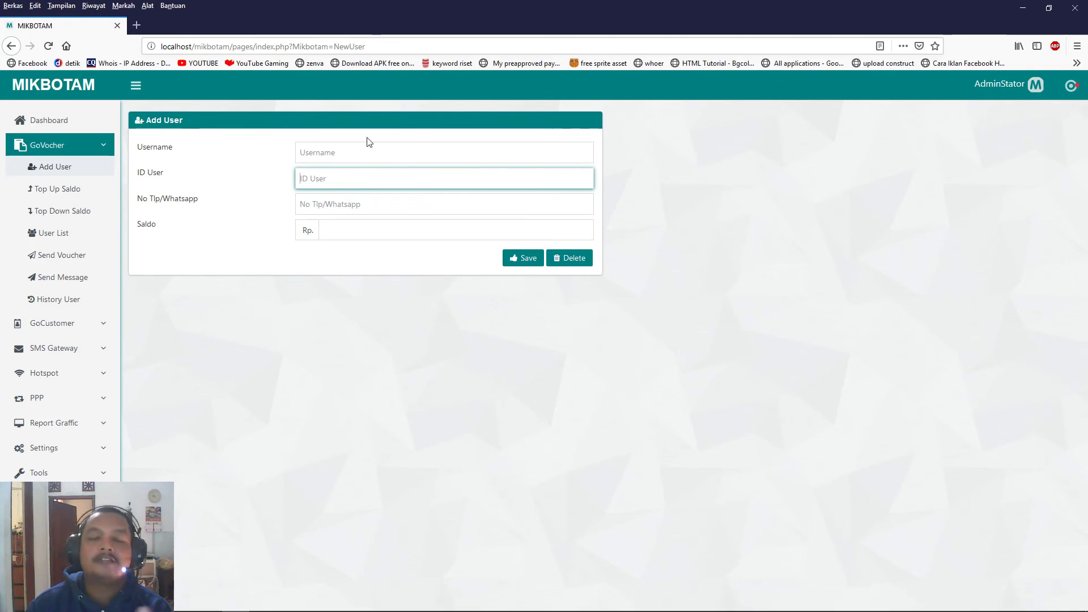
pyautogui.click(364, 210)
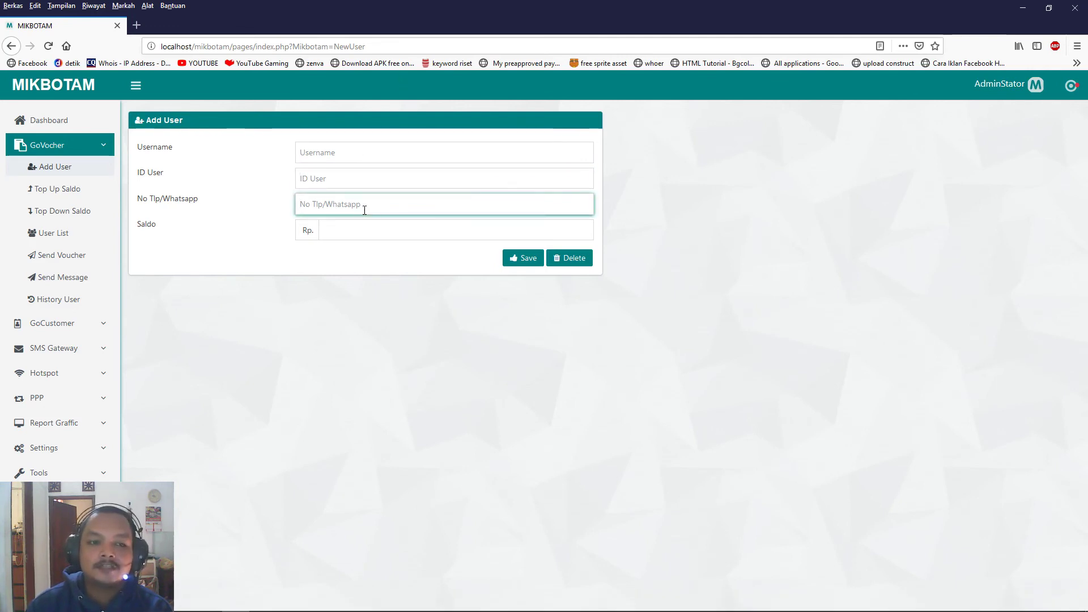
pyautogui.click(363, 234)
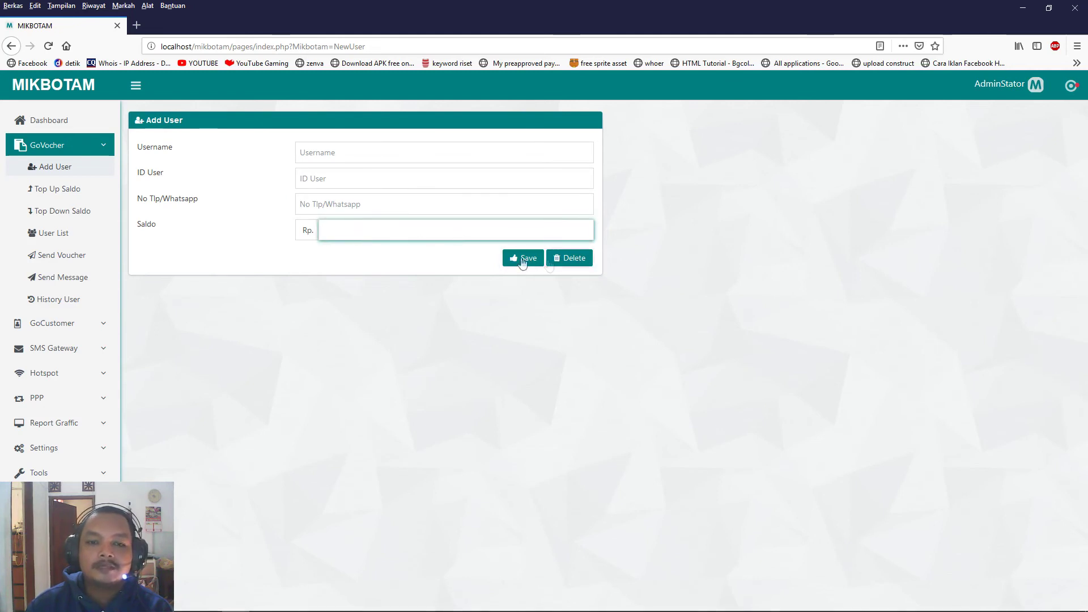
pyautogui.click(347, 327)
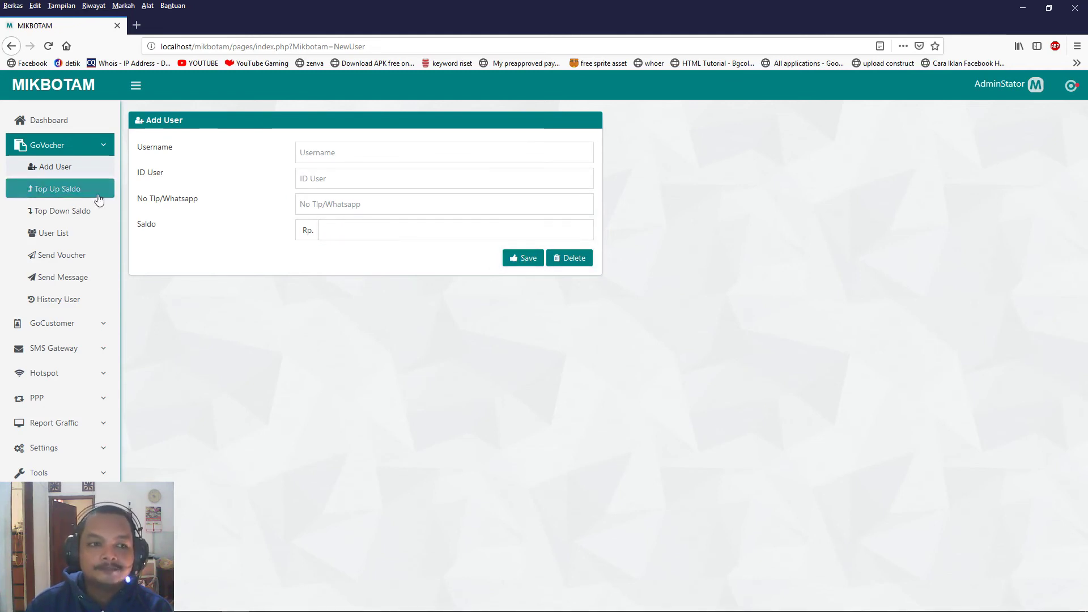
pyautogui.click(69, 192)
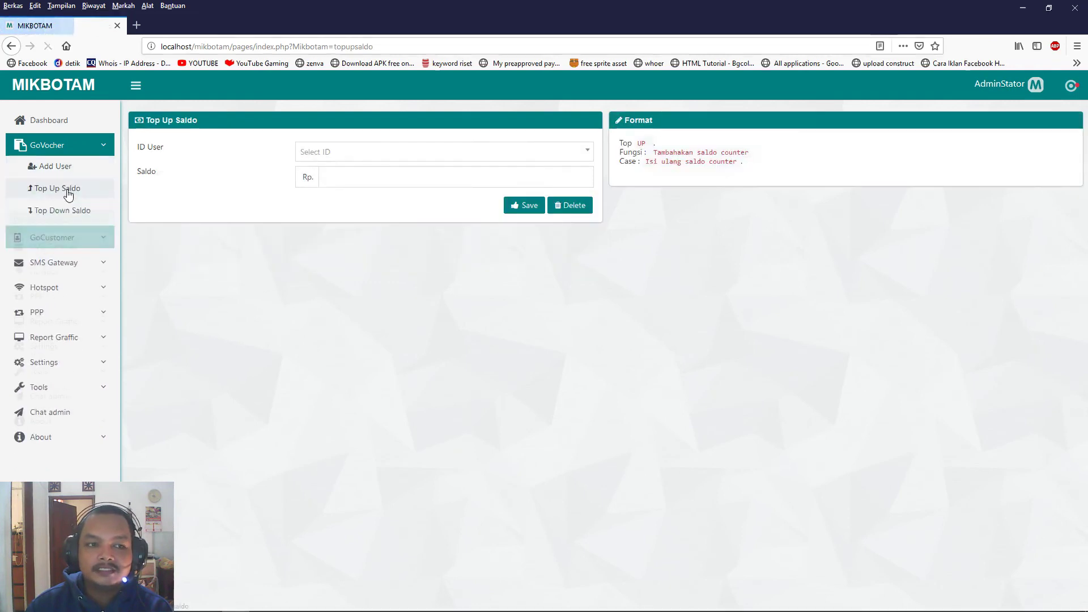
# Choose the registered user in ID User, enter Saldo 100.000, and save the top-up.
pyautogui.click(404, 154)
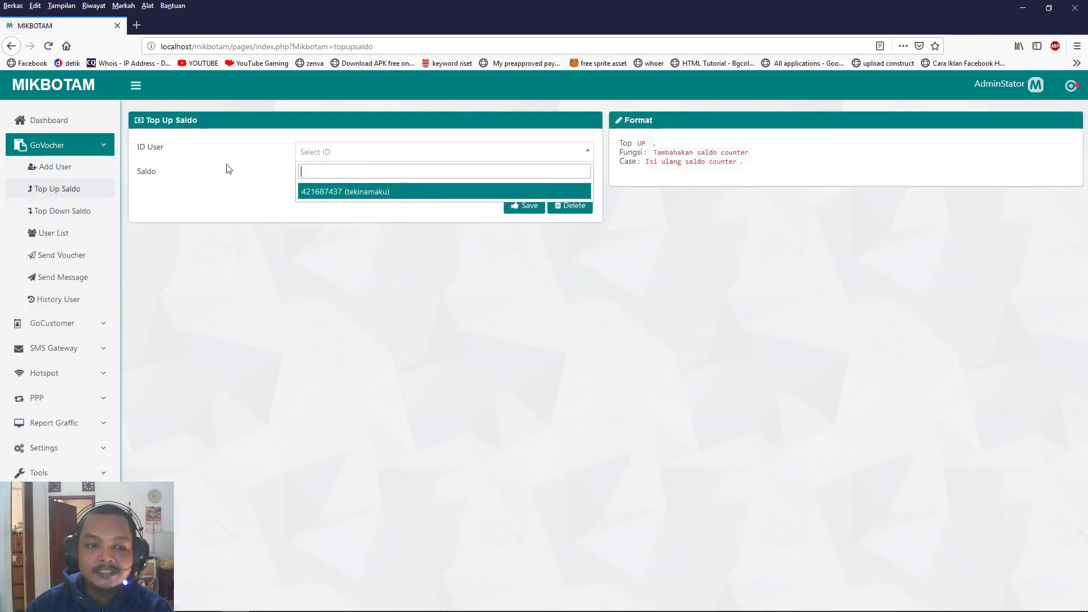
pyautogui.click(382, 199)
pyautogui.click(376, 176)
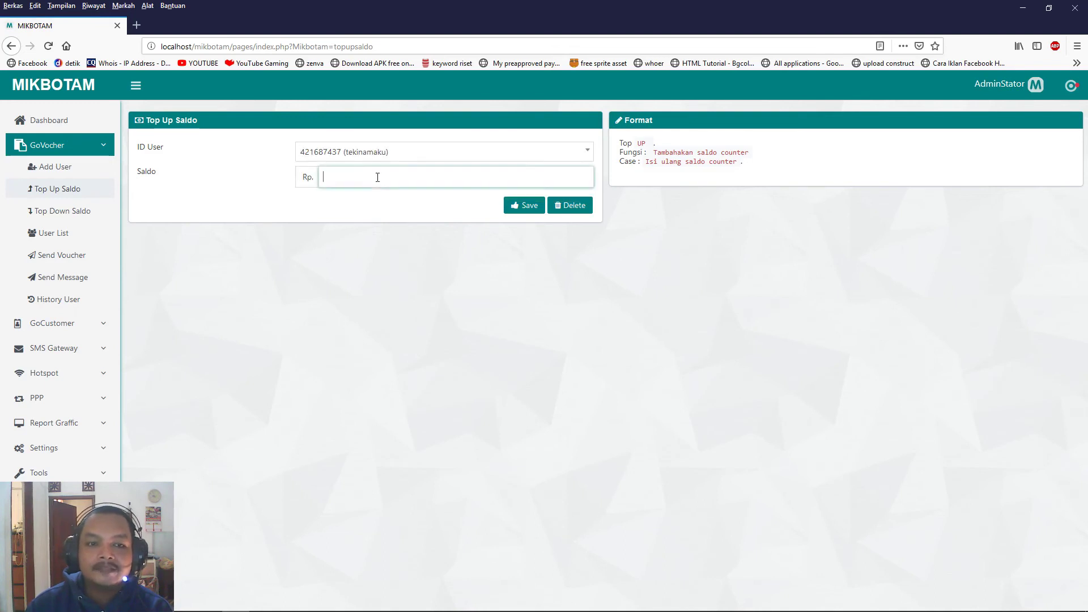
pyautogui.write('100.000')
pyautogui.click(526, 206)
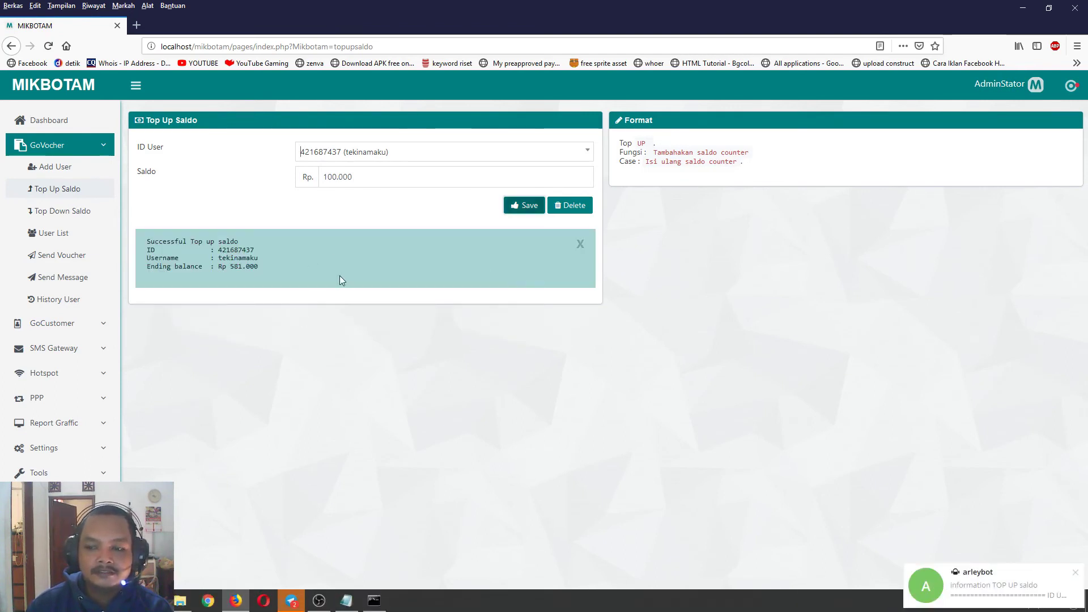
pyautogui.click(291, 601)
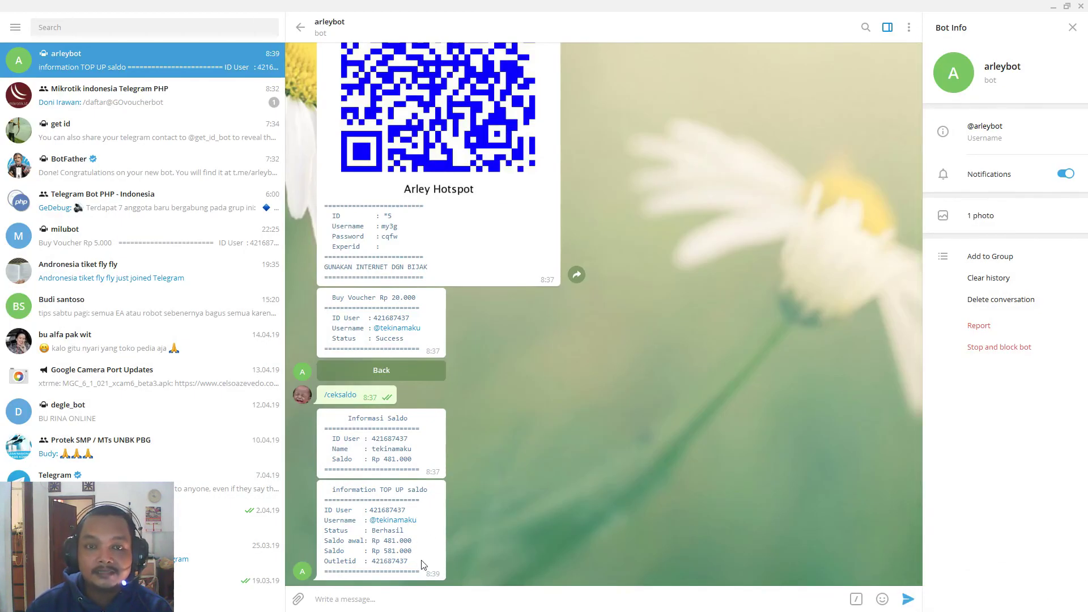
# Switch from Telegram back to the Mikbotam Top Up Saldo page in Firefox.
pyautogui.hotkey('alt', 'Tab')
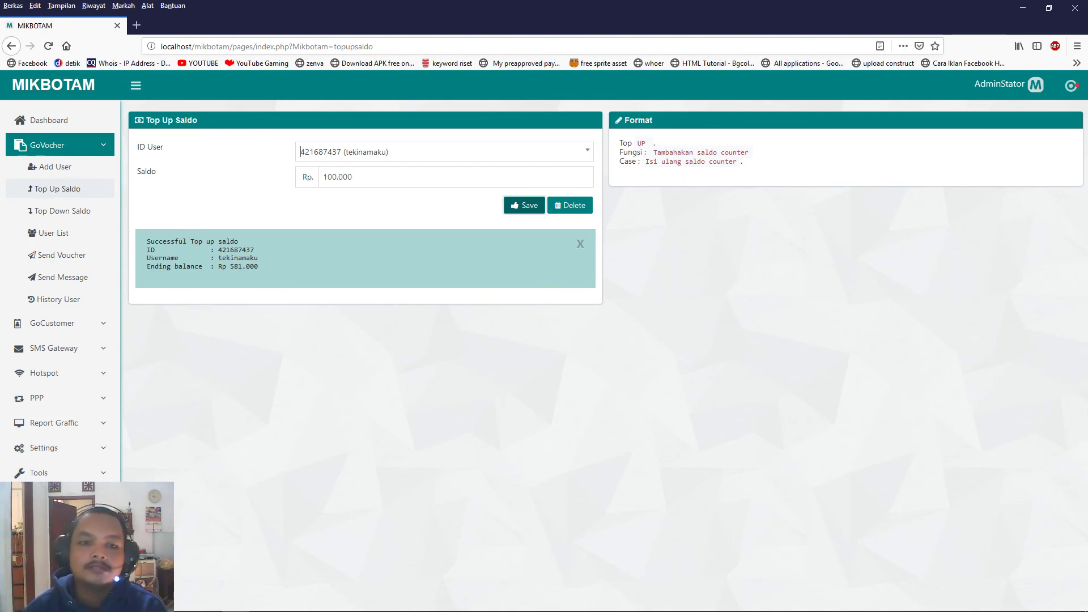
# Bring up the running php Core_Saldo_Nonsaldo.php console window from the taskbar.
pyautogui.click(235, 601)
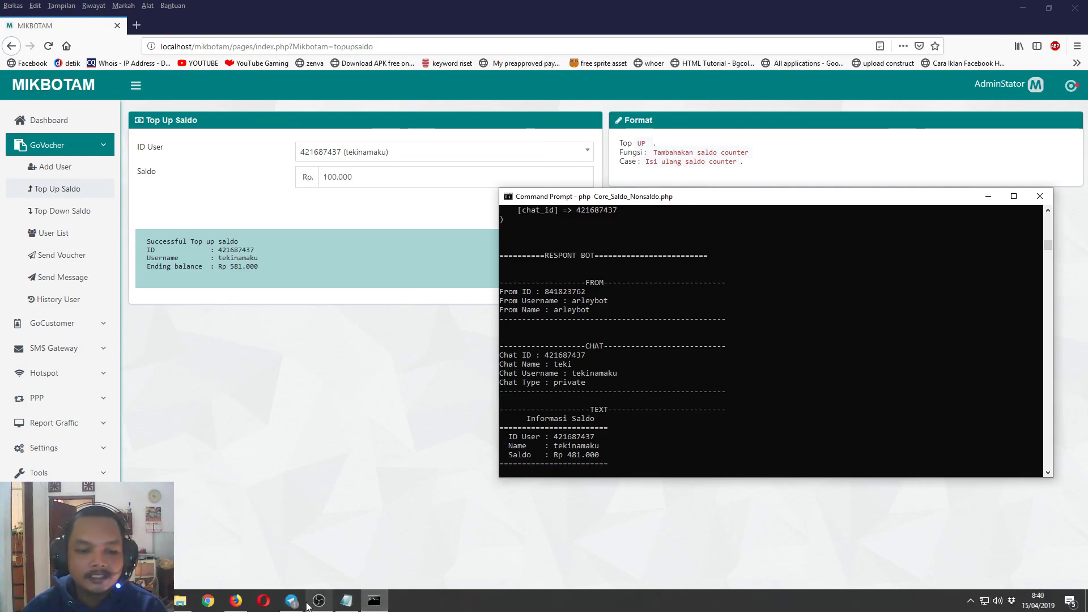
# Scroll the arleybot chat back to the welcome message, mark its (custom text) placeholder, then return to Firefox.
pyautogui.click(310, 604)
pyautogui.scroll(15, 461, 317)
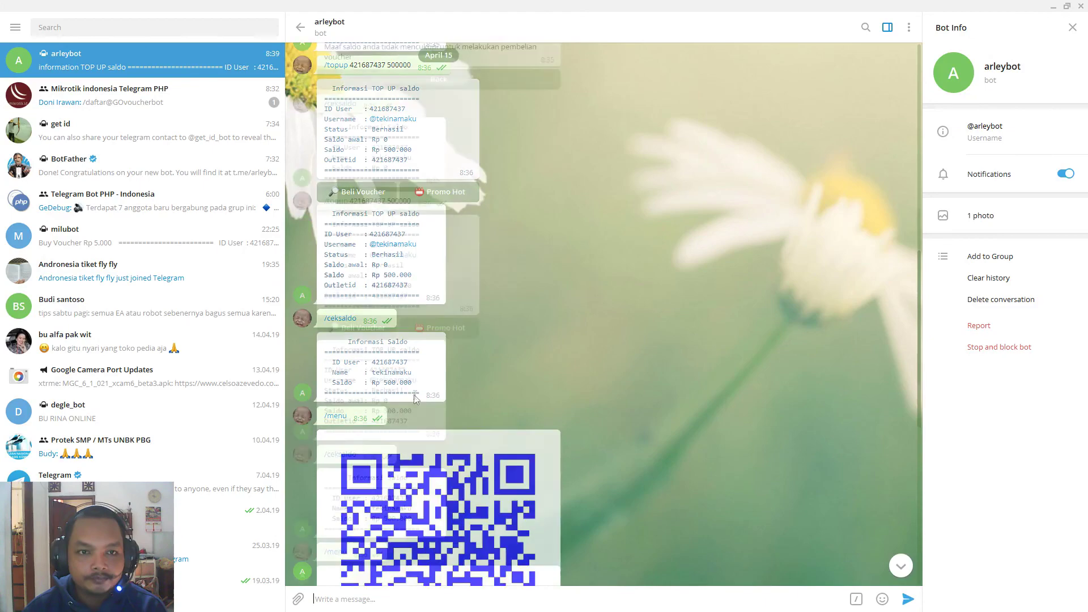
pyautogui.scroll(2, 414, 382)
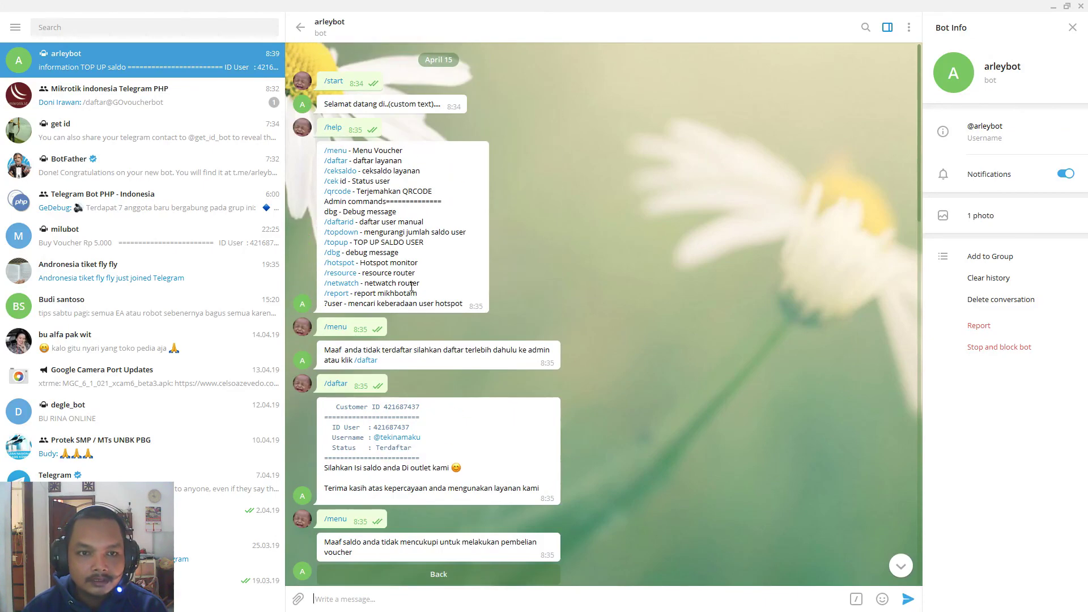
pyautogui.moveTo(390, 104); pyautogui.dragTo(441, 105)
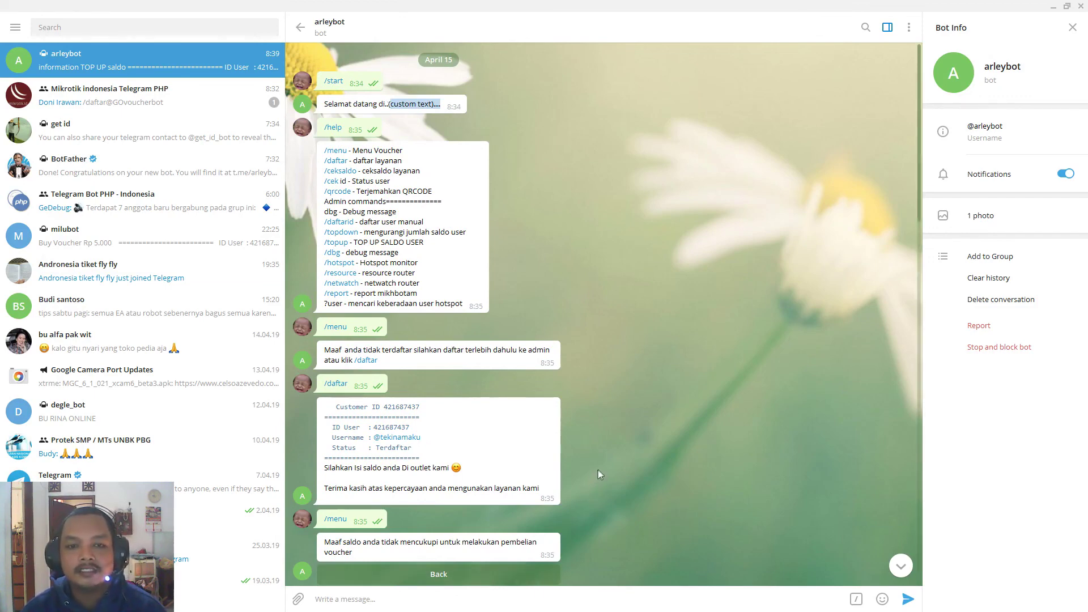
pyautogui.hotkey('alt', 'Tab')
pyautogui.hotkey('alt', 'Tab')
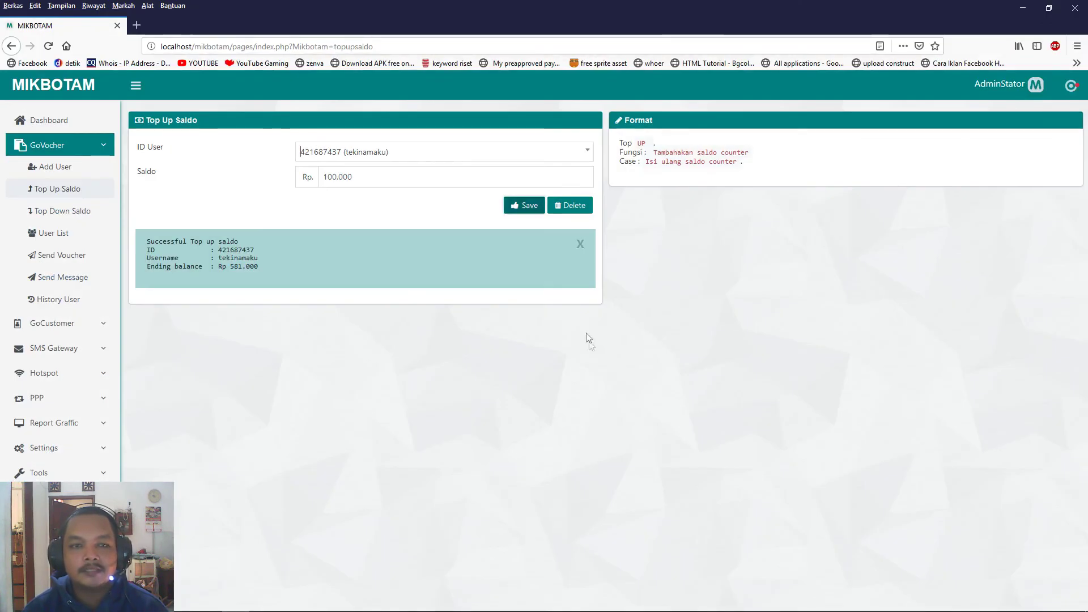